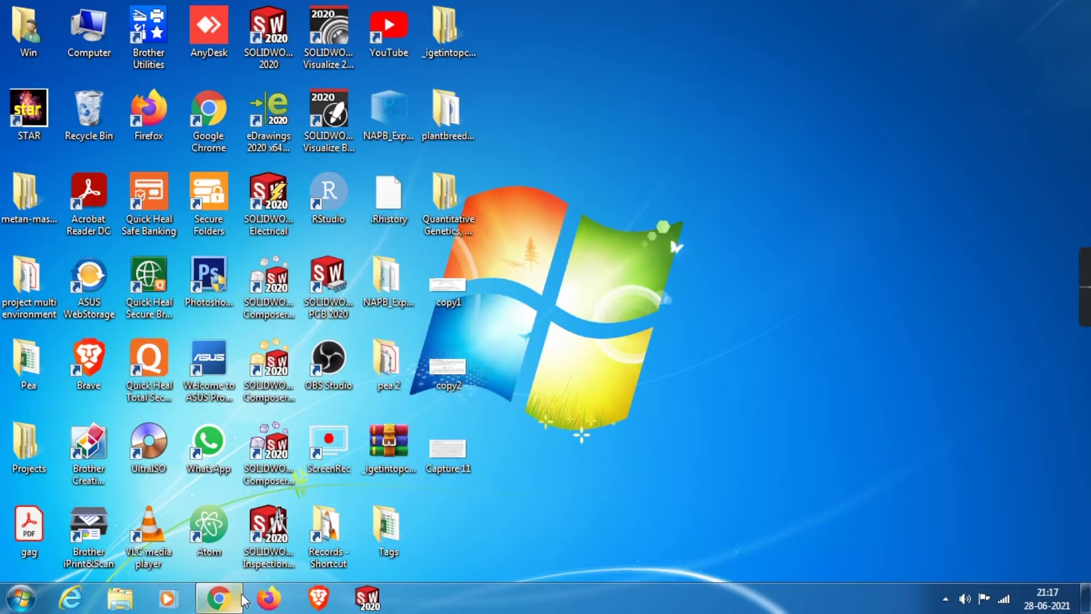
Step: Search for 'irri' in the browser and open the International Rice Research Institute site
{"action": "left_click", "coordinate": [219, 597]}
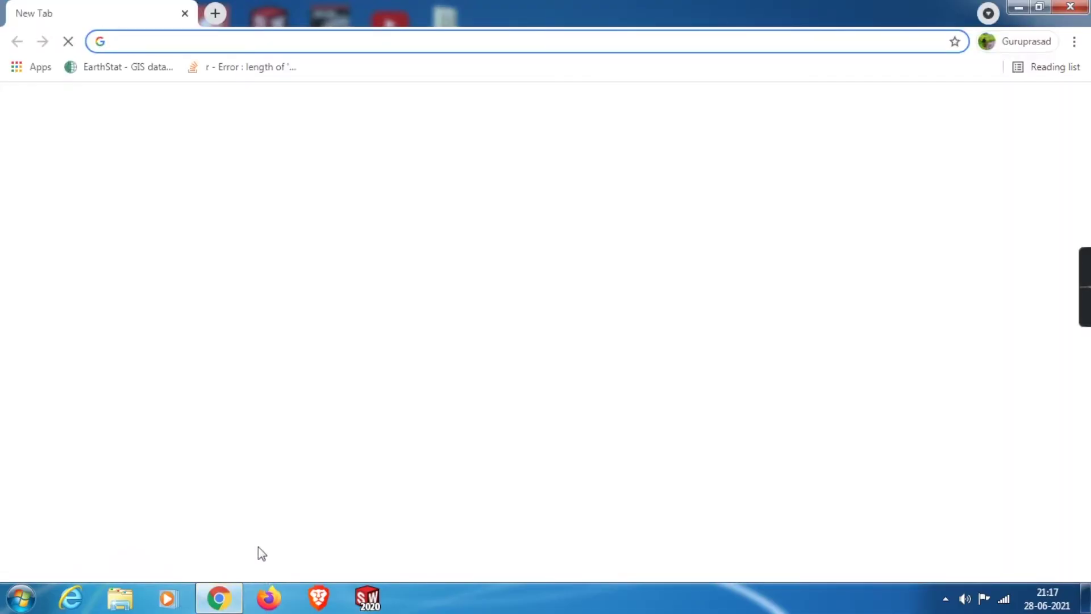
{"action": "type", "text": "i"}
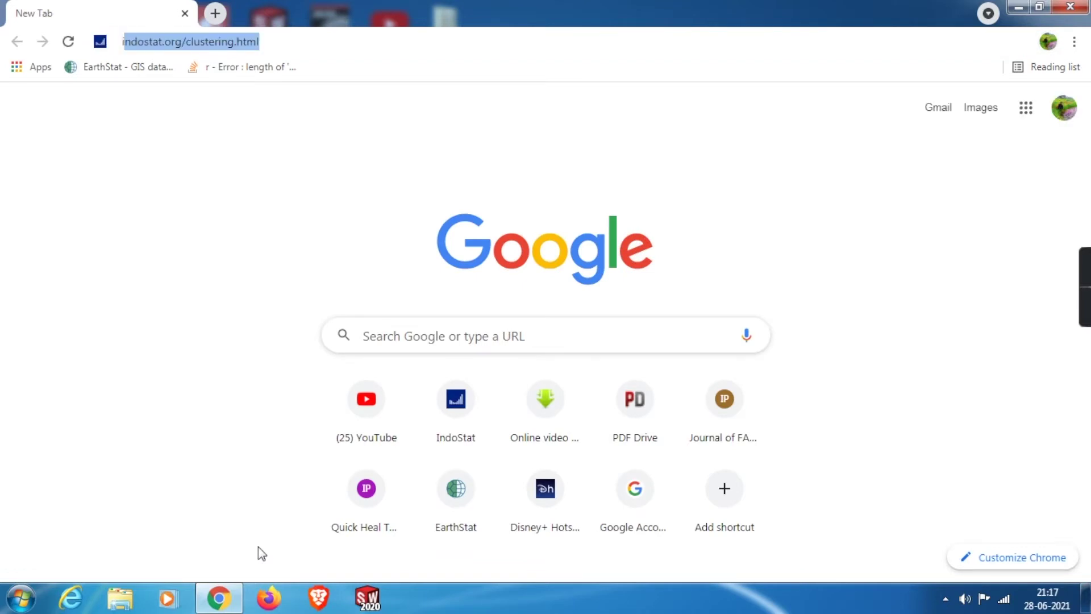
{"action": "type", "text": "rri"}
{"action": "key", "text": "Return"}
{"action": "left_click", "coordinate": [213, 252]}
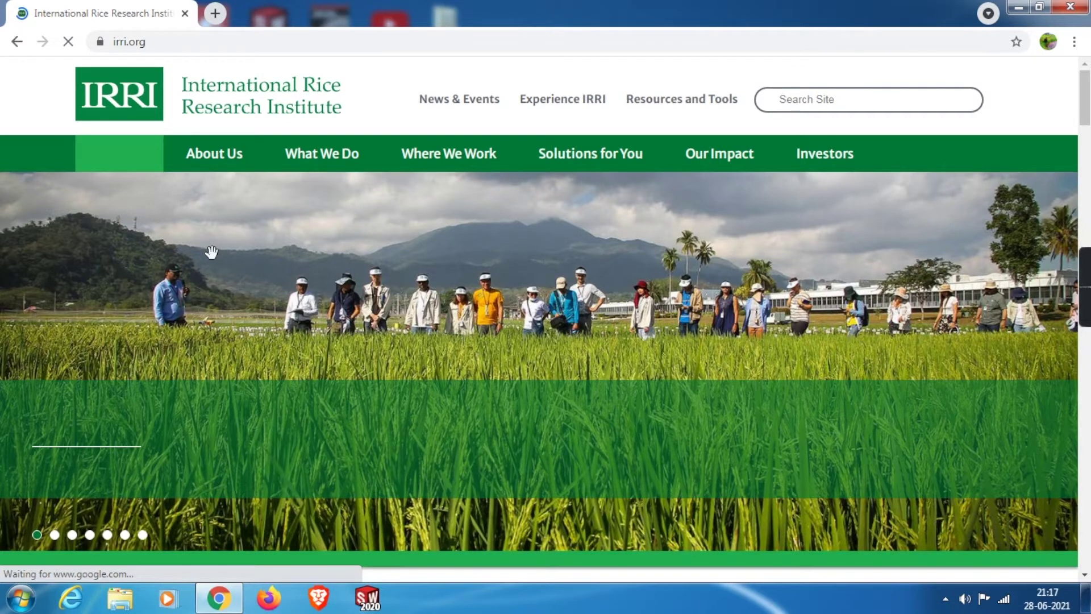
Step: Go through Resources and Tools > Digital Tools to the Plant Breeding Tools products page
{"action": "left_click", "coordinate": [701, 105]}
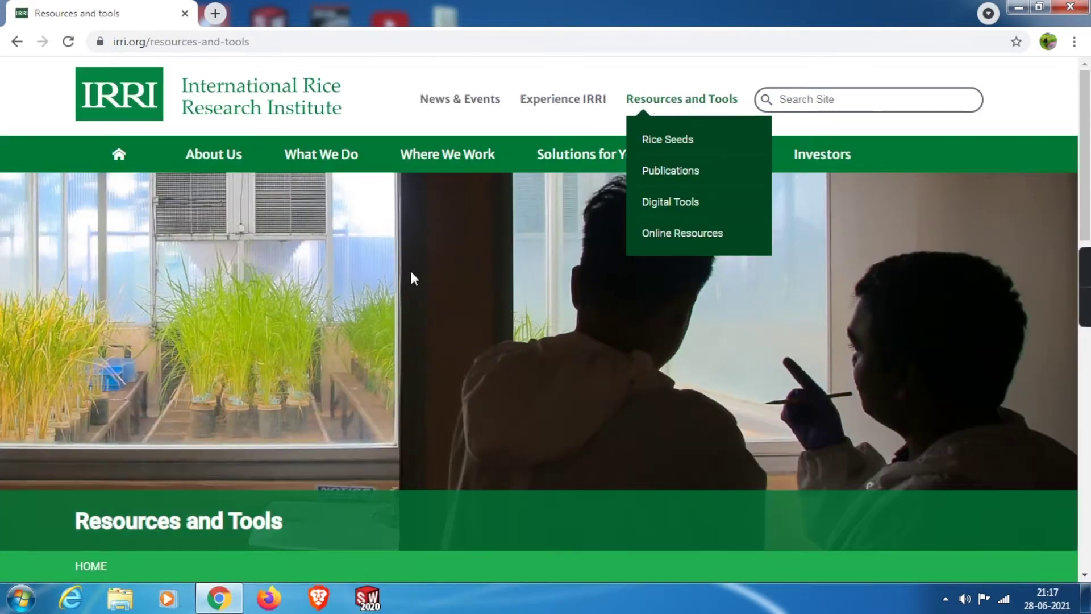
{"action": "scroll", "coordinate": [365, 327], "scroll_direction": "down", "scroll_amount": 5}
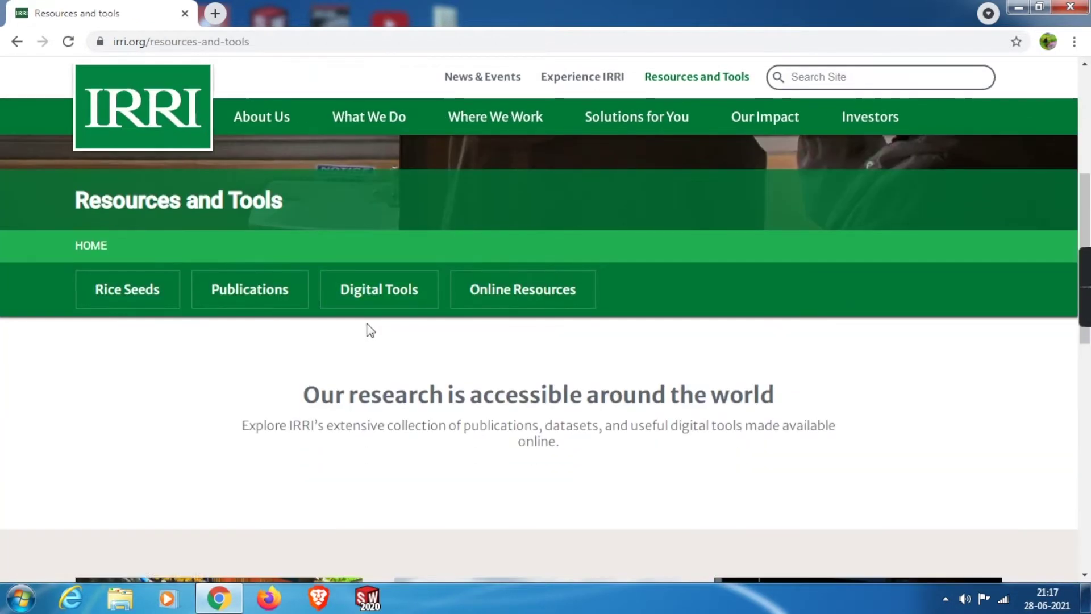
{"action": "left_click", "coordinate": [382, 297]}
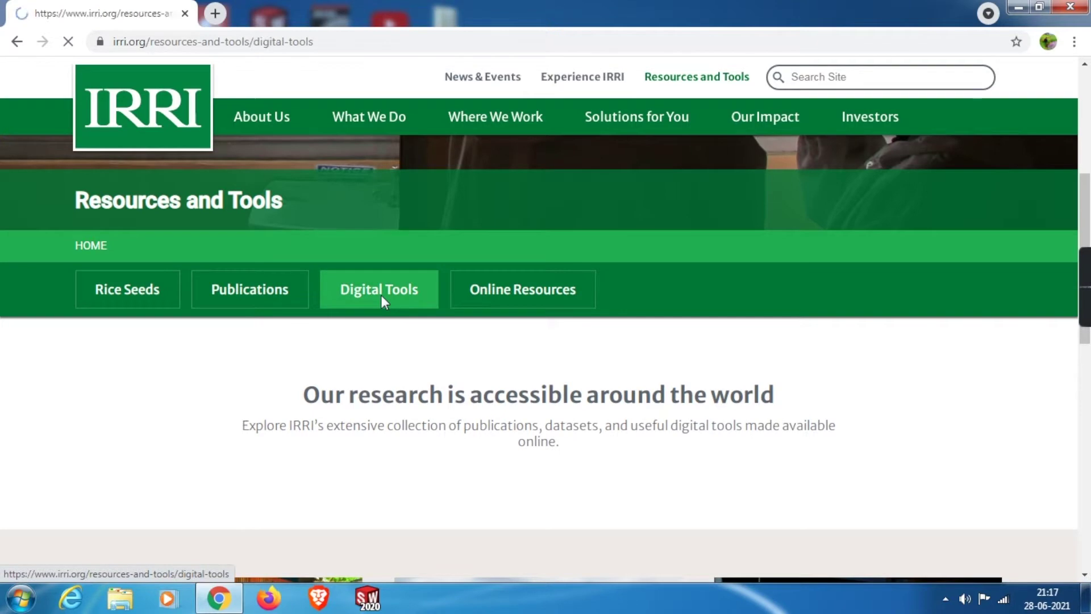
{"action": "scroll", "coordinate": [333, 286], "scroll_direction": "down", "scroll_amount": 4}
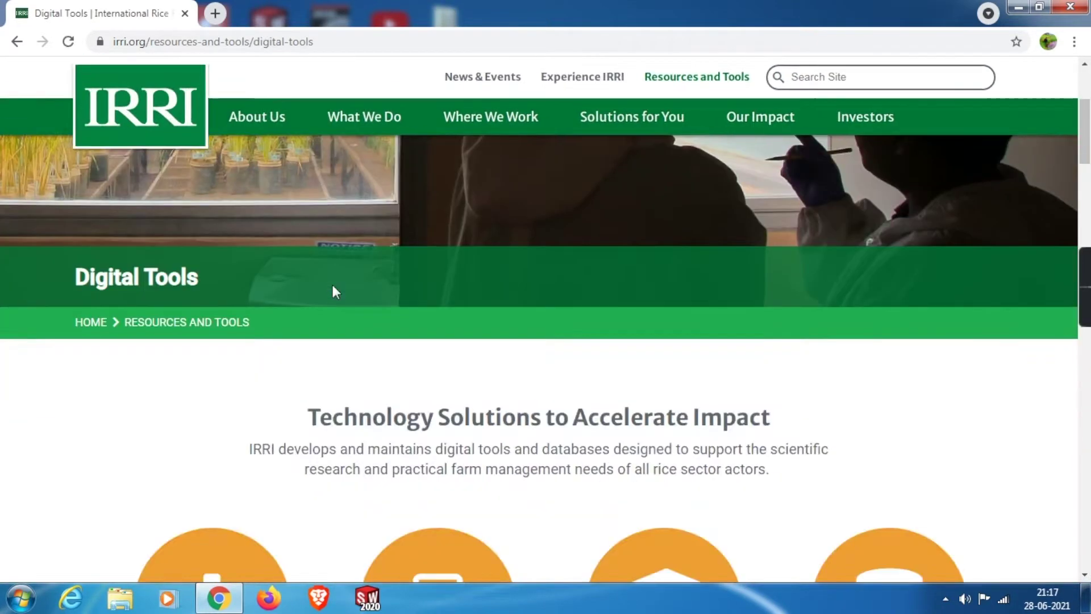
{"action": "scroll", "coordinate": [332, 286], "scroll_direction": "down", "scroll_amount": 15}
{"action": "scroll", "coordinate": [333, 288], "scroll_direction": "down", "scroll_amount": 12}
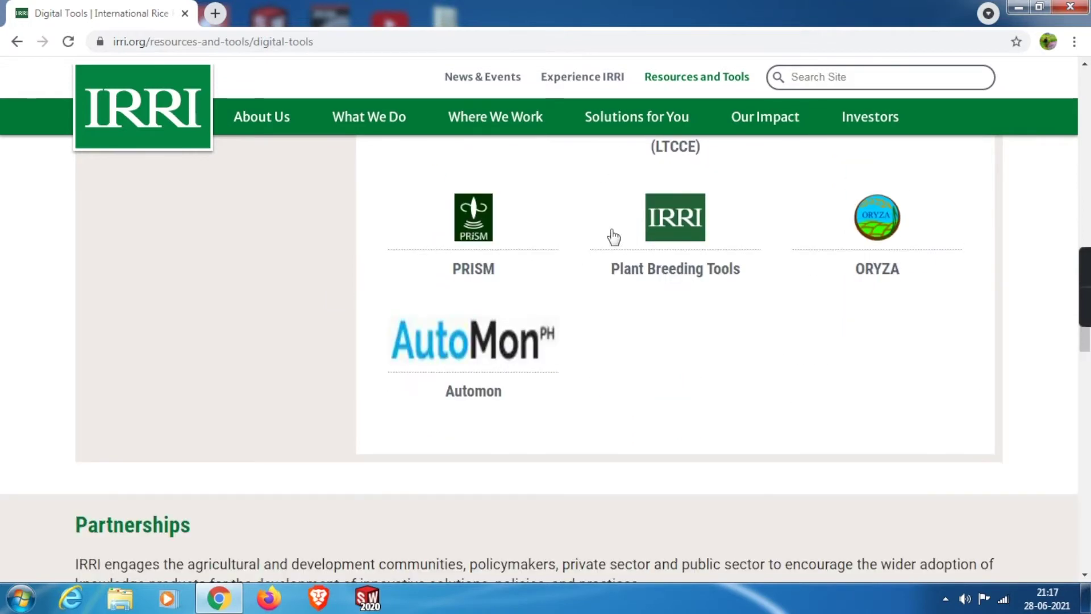
{"action": "left_click", "coordinate": [661, 209]}
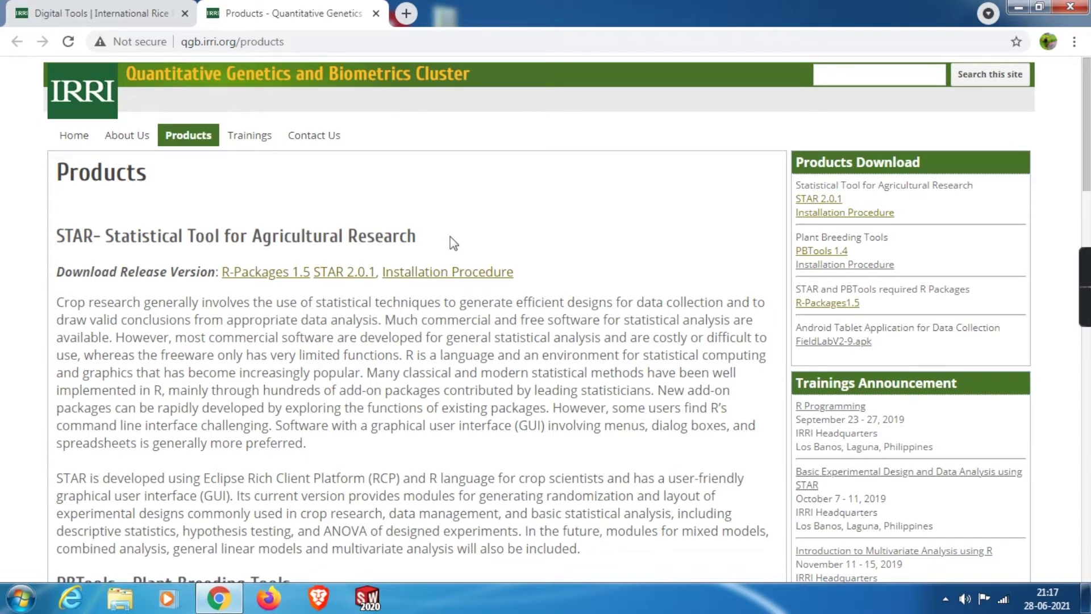
Step: Fill in the STAR 2.0.1 download form with an email address and submit it
{"action": "left_click", "coordinate": [318, 277]}
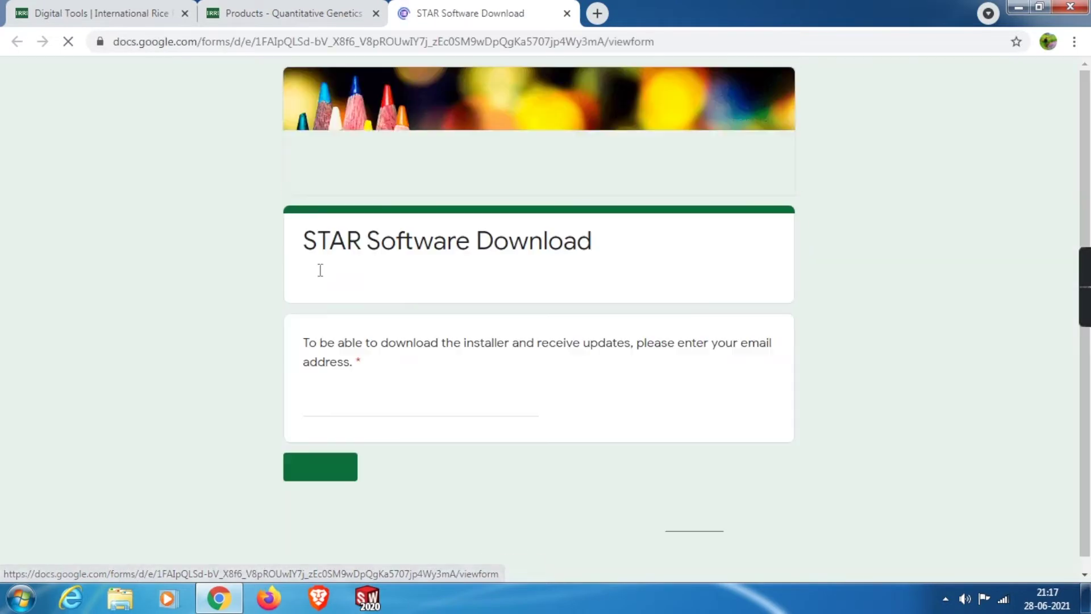
{"action": "left_click", "coordinate": [328, 404]}
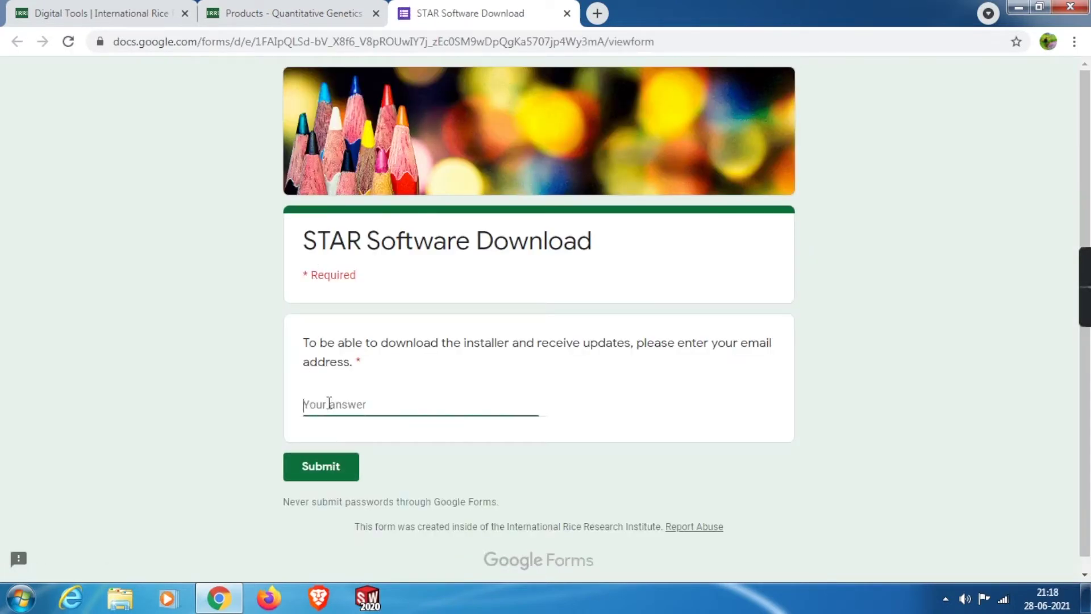
{"action": "type", "text": "il.com"}
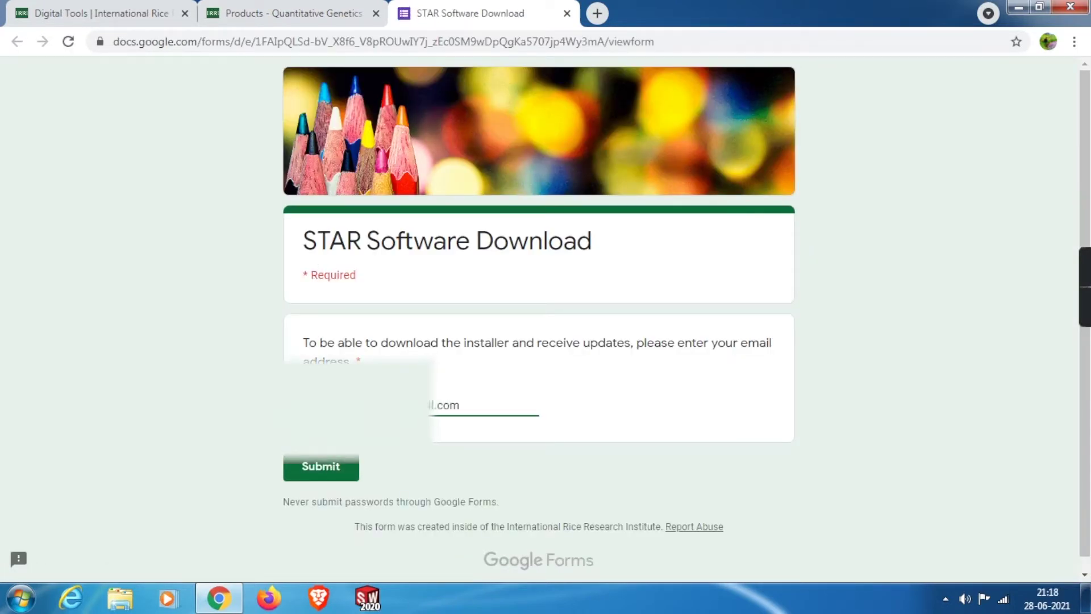
{"action": "left_click", "coordinate": [334, 465]}
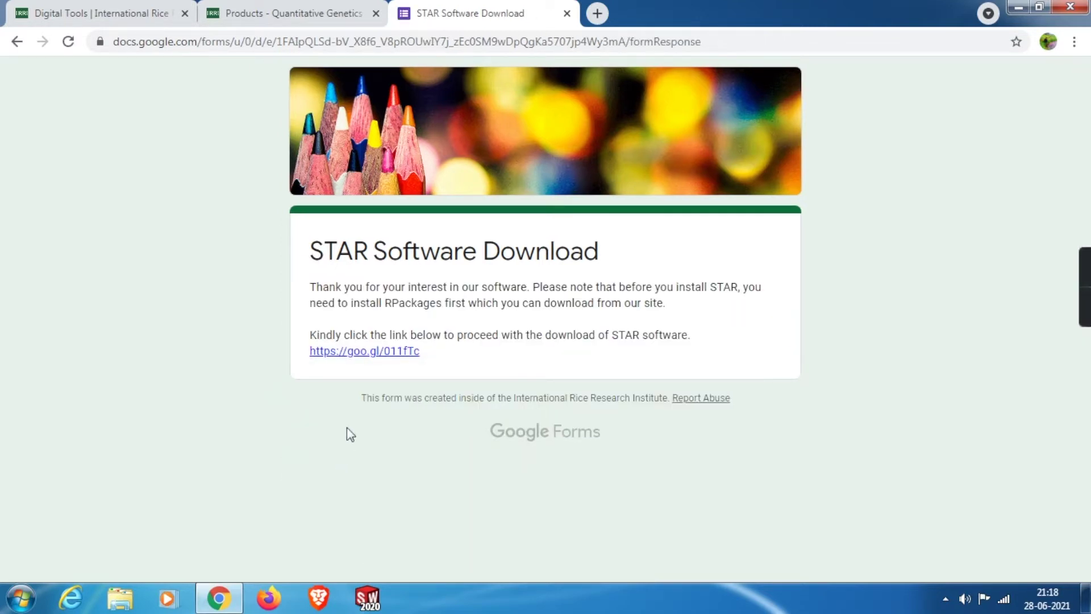
Step: Download the STAR 2.0.1 installer from Google Drive despite the scan warning, then return to the products page
{"action": "left_click", "coordinate": [361, 350]}
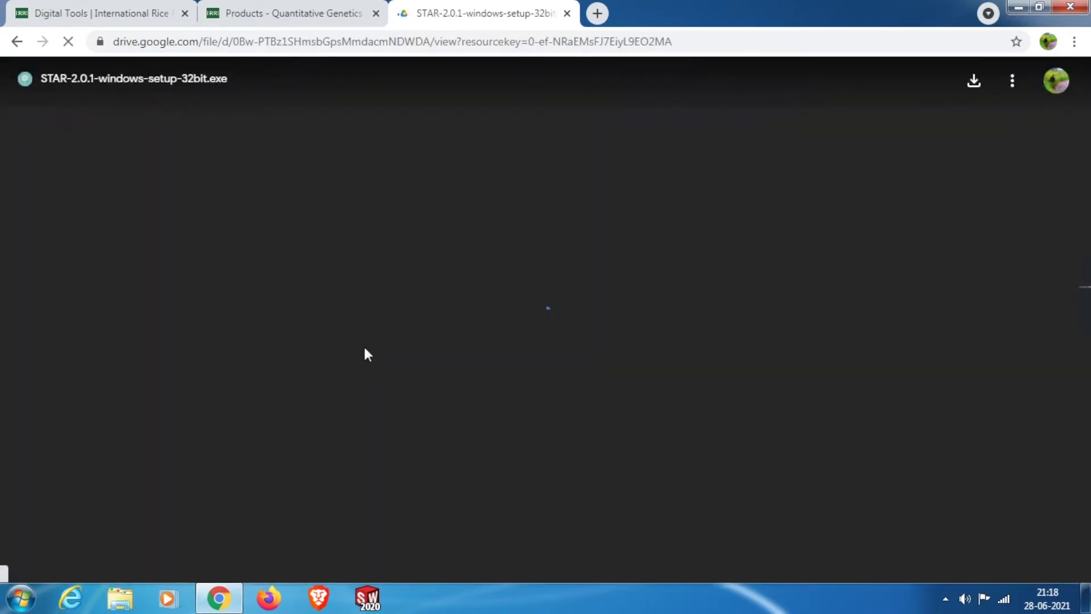
{"action": "left_click", "coordinate": [568, 322]}
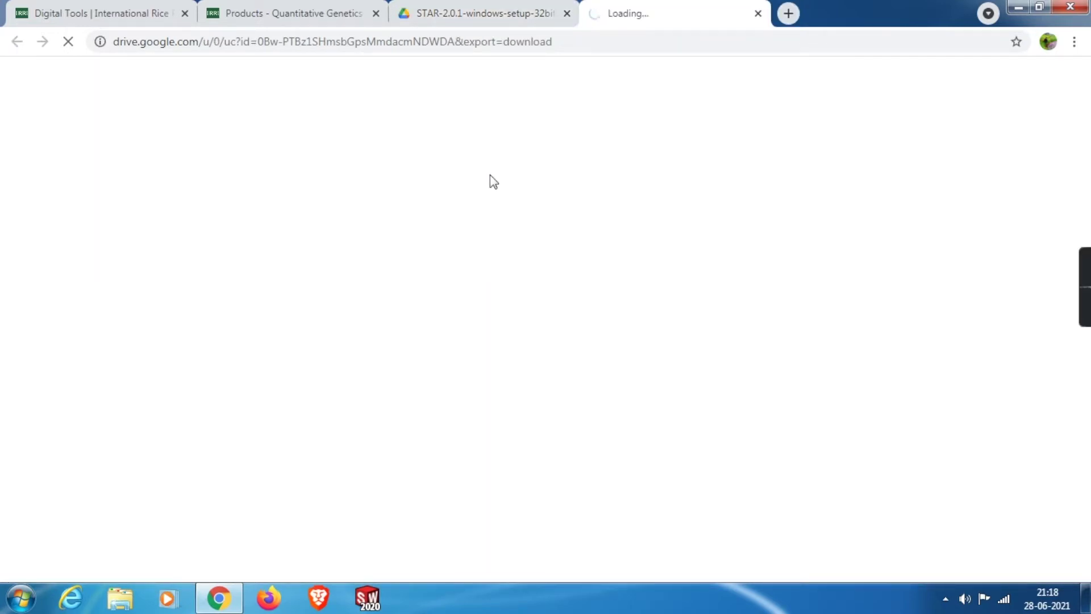
{"action": "left_click", "coordinate": [412, 218]}
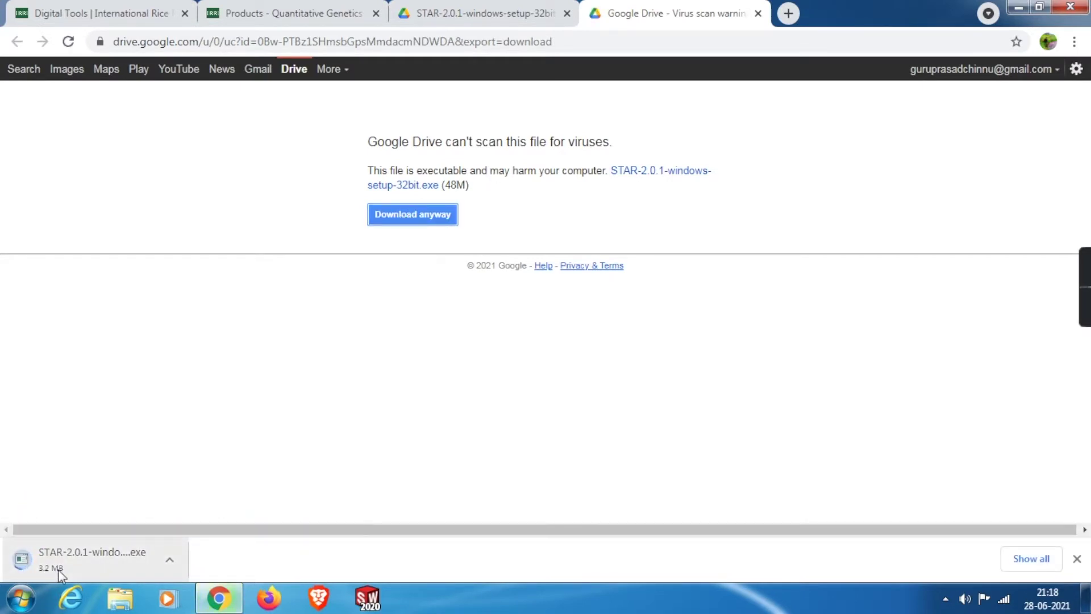
{"action": "left_click", "coordinate": [264, 12]}
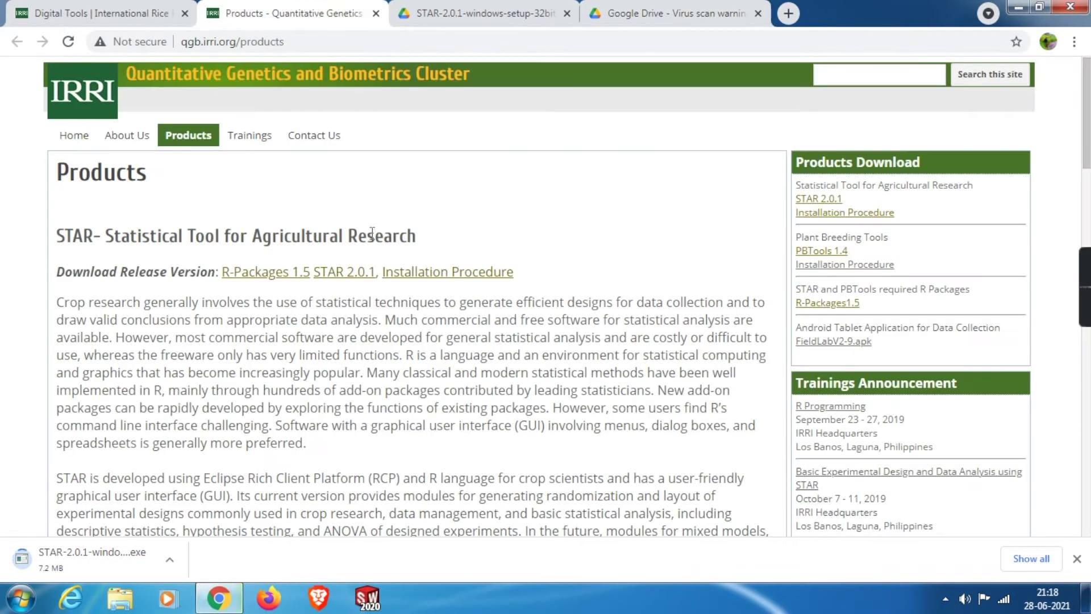
Step: Fill in the PBTools 1.4 download form with an email address and submit it
{"action": "scroll", "coordinate": [355, 247], "scroll_direction": "down", "scroll_amount": 7}
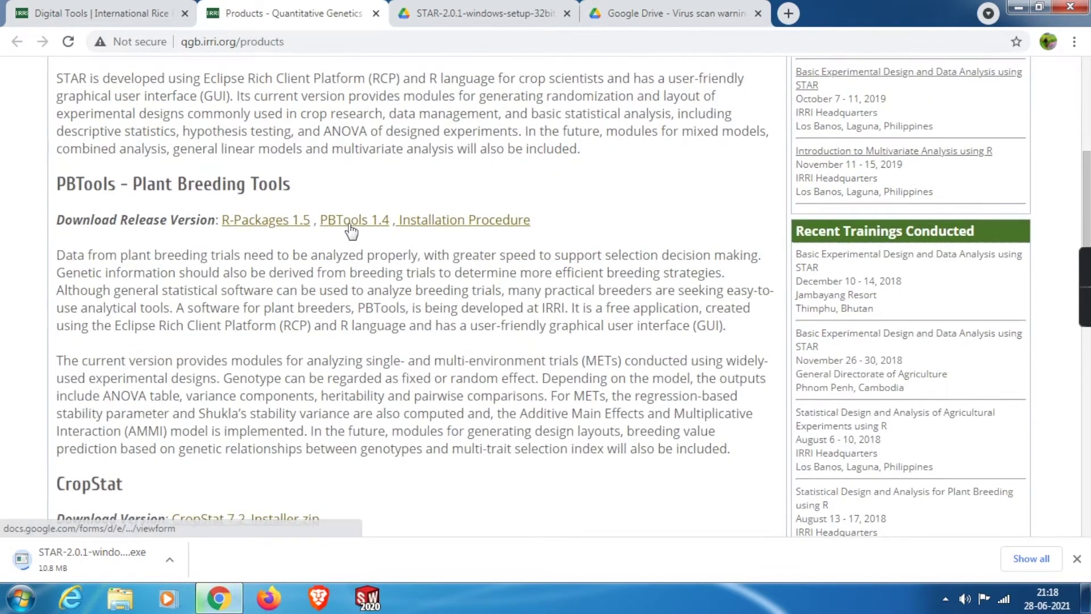
{"action": "left_click", "coordinate": [349, 221]}
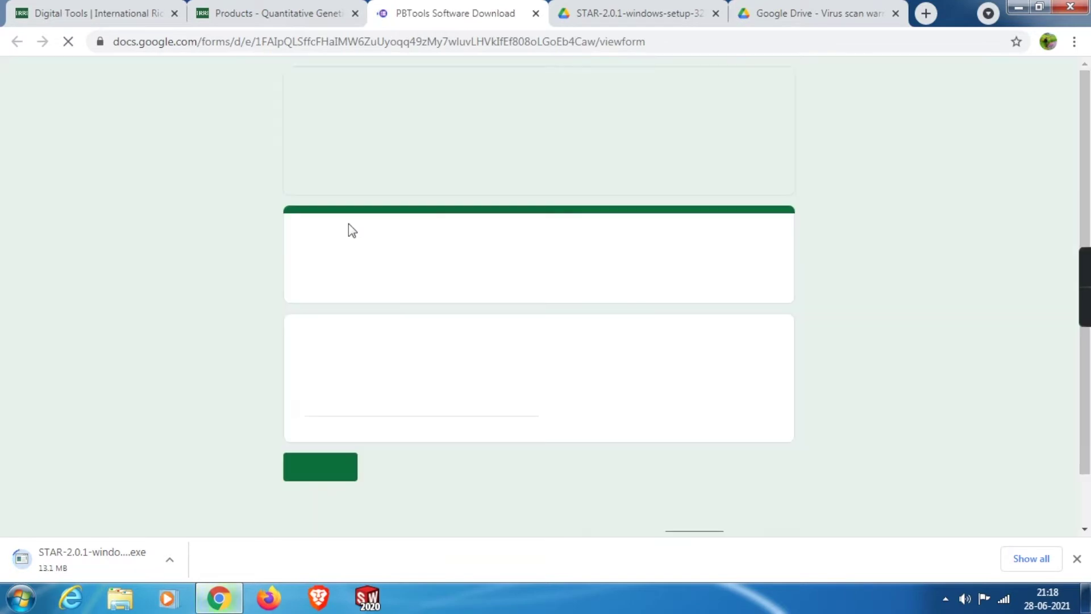
{"action": "left_click", "coordinate": [355, 403]}
{"action": "type", "text": "gmail.com"}
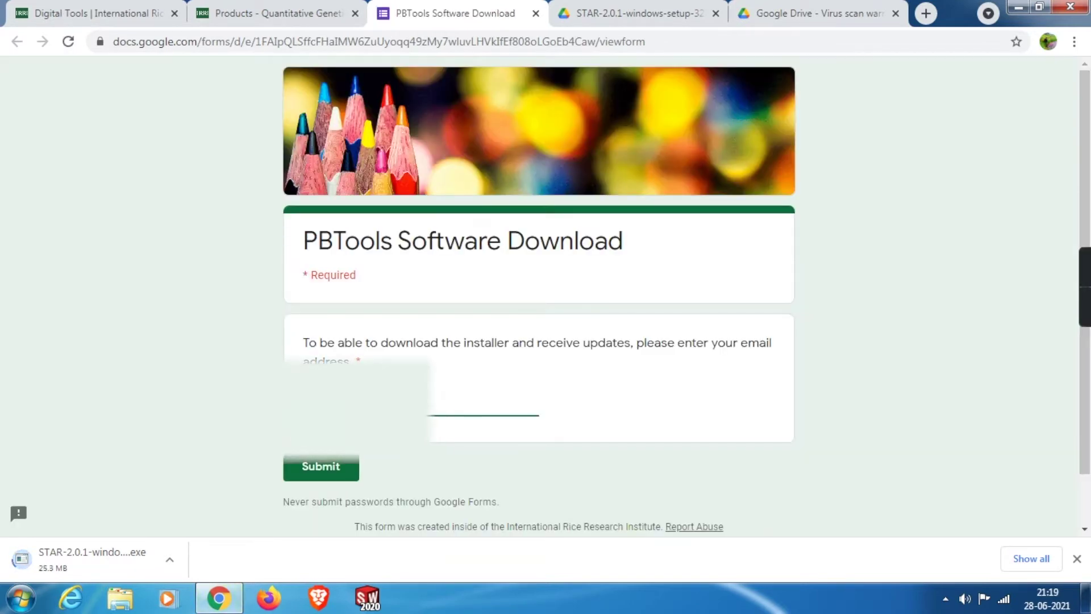
{"action": "left_click", "coordinate": [335, 471]}
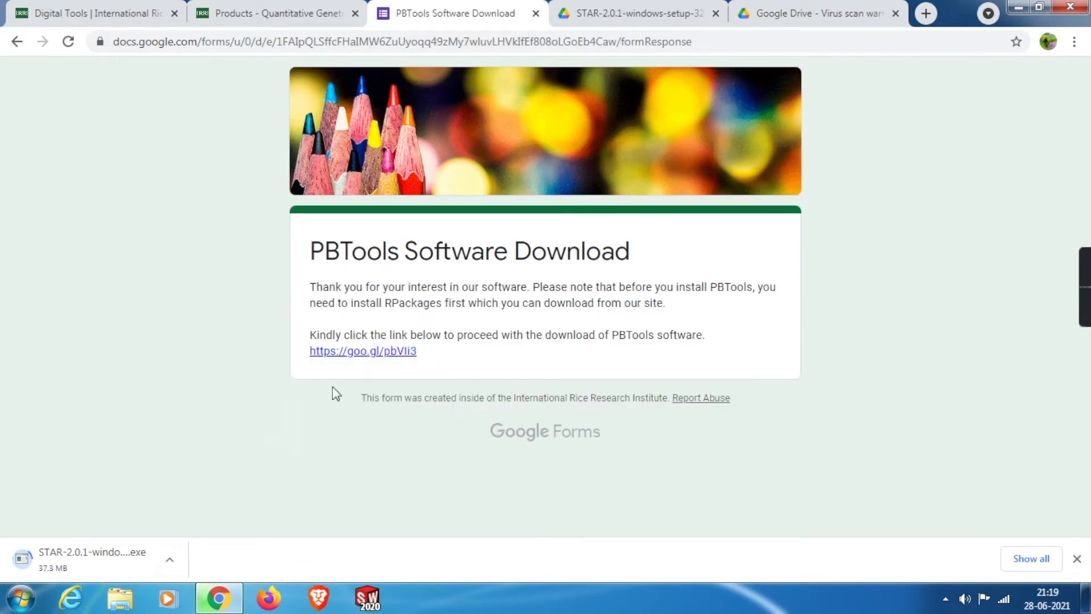
Step: Download the PBTools 1.4 installer from Google Drive despite the scan warning, then return to the products page
{"action": "left_click", "coordinate": [346, 351]}
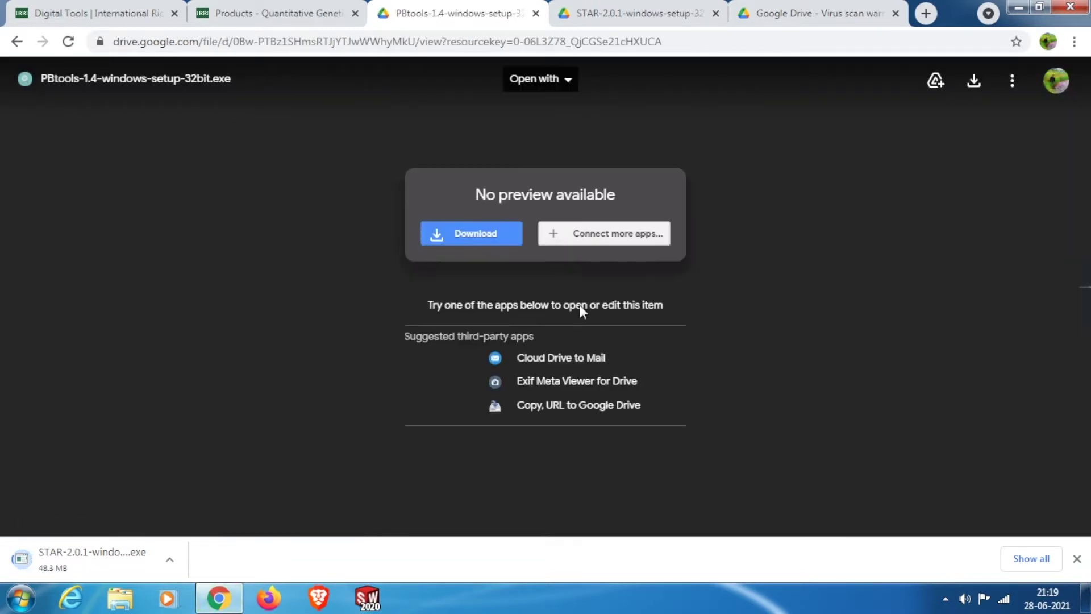
{"action": "left_click", "coordinate": [486, 240]}
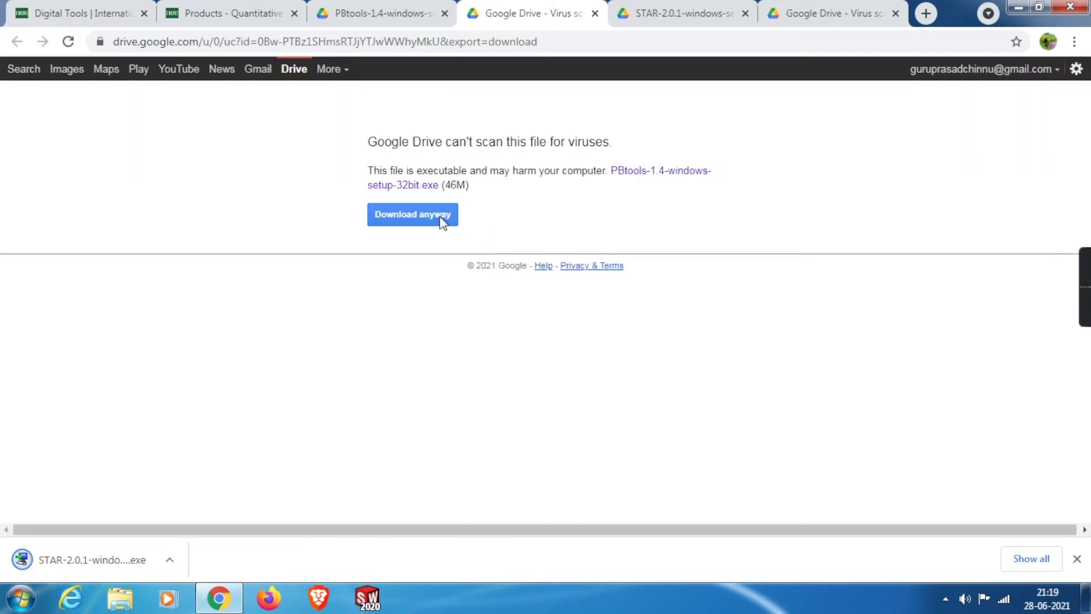
{"action": "left_click", "coordinate": [400, 220]}
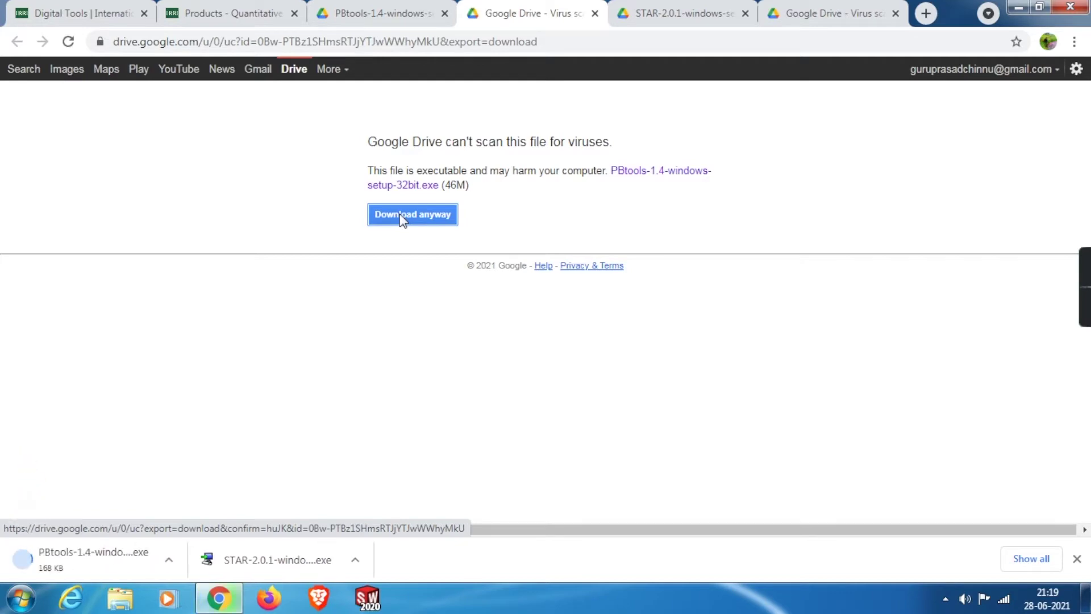
{"action": "left_click", "coordinate": [211, 11]}
{"action": "scroll", "coordinate": [350, 300], "scroll_direction": "down", "scroll_amount": 5}
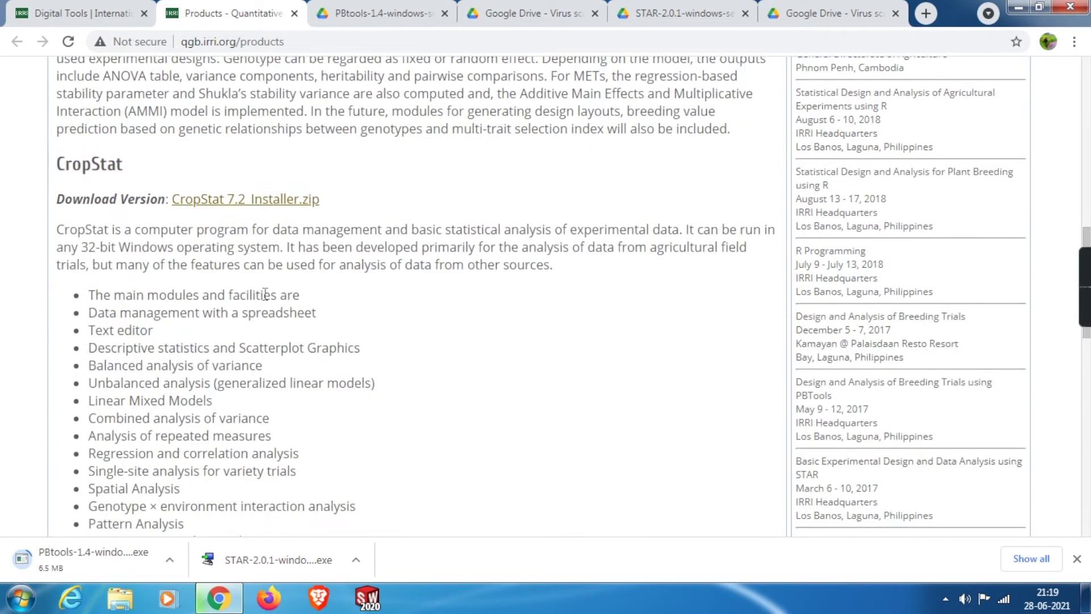
Step: Download CropStat7.2_Installer.zip from Google Drive, confirming past the scan warning, then return to the products page
{"action": "left_click", "coordinate": [211, 204]}
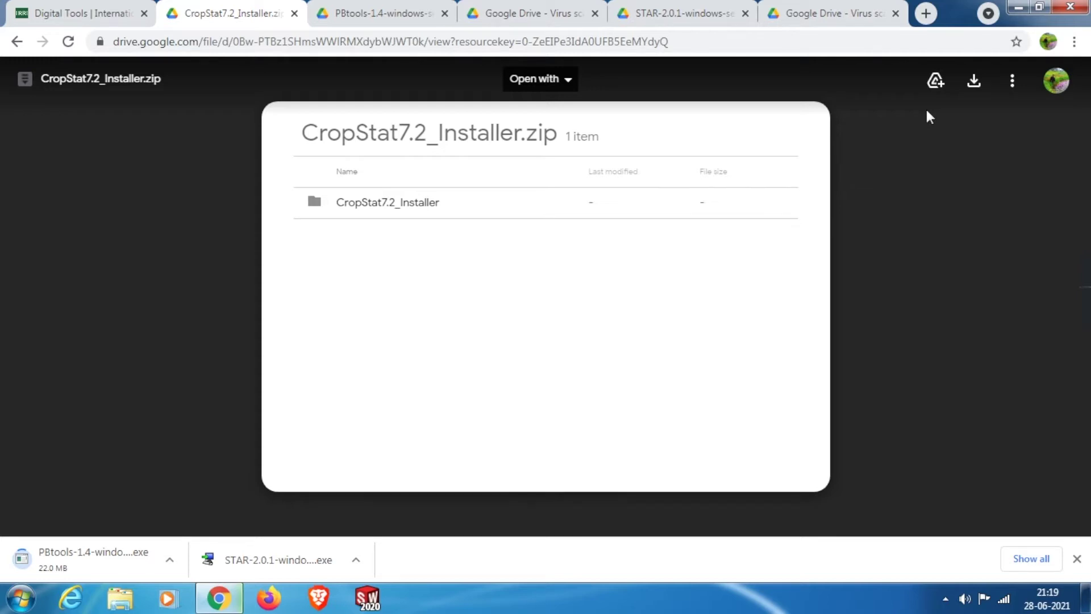
{"action": "left_click", "coordinate": [972, 81]}
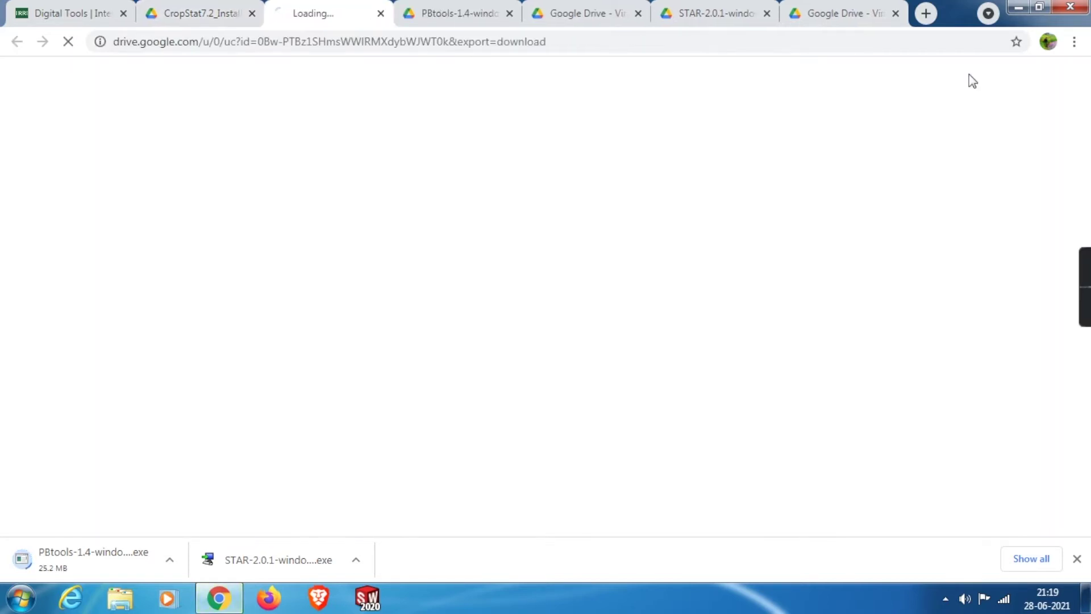
{"action": "left_click", "coordinate": [434, 225]}
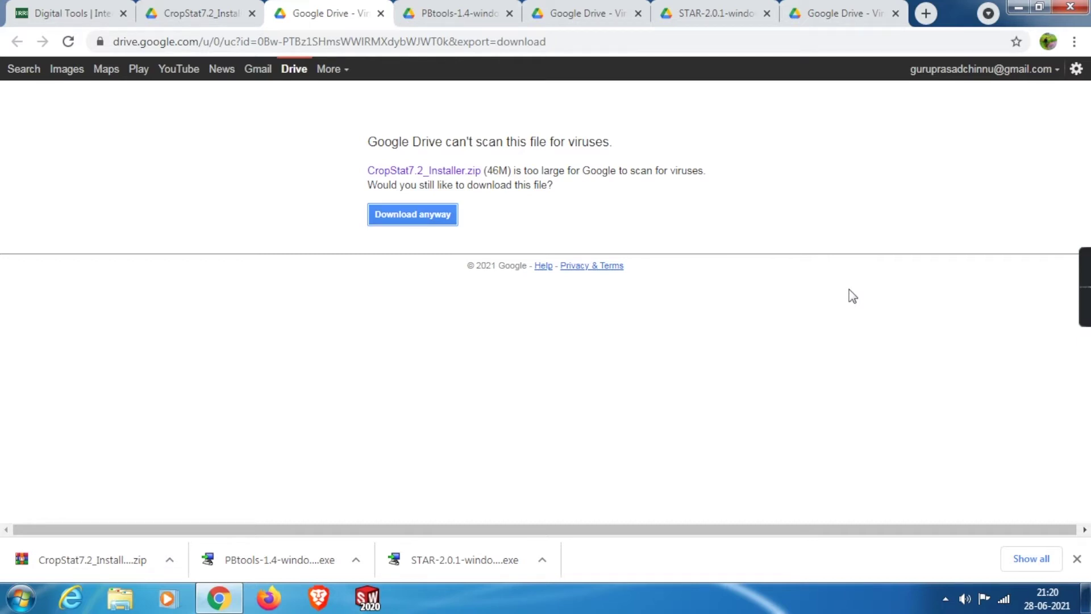
{"action": "left_click", "coordinate": [68, 13]}
{"action": "left_click", "coordinate": [680, 224]}
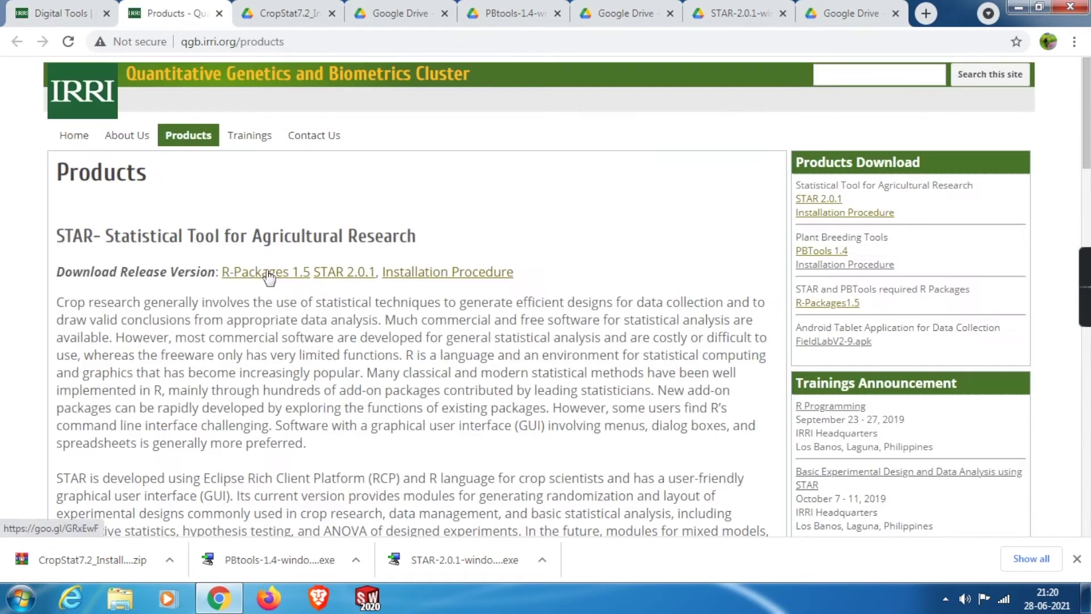
Step: Open the R-Packages 1.5 link and download RPackages-1.5-windows-setup-32bit.exe anyway
{"action": "left_click", "coordinate": [267, 274]}
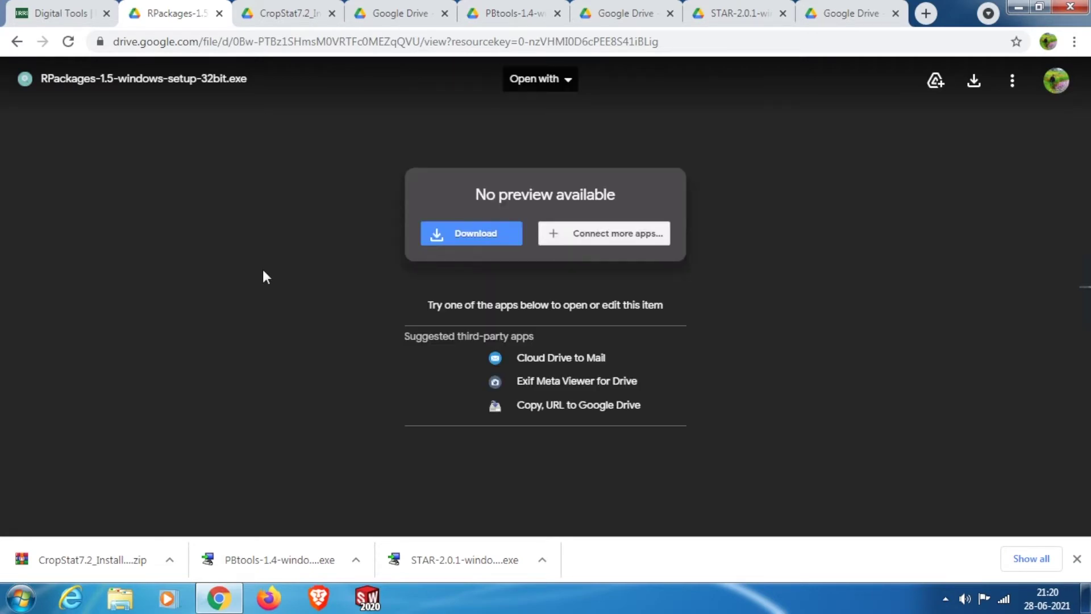
{"action": "left_click", "coordinate": [448, 239]}
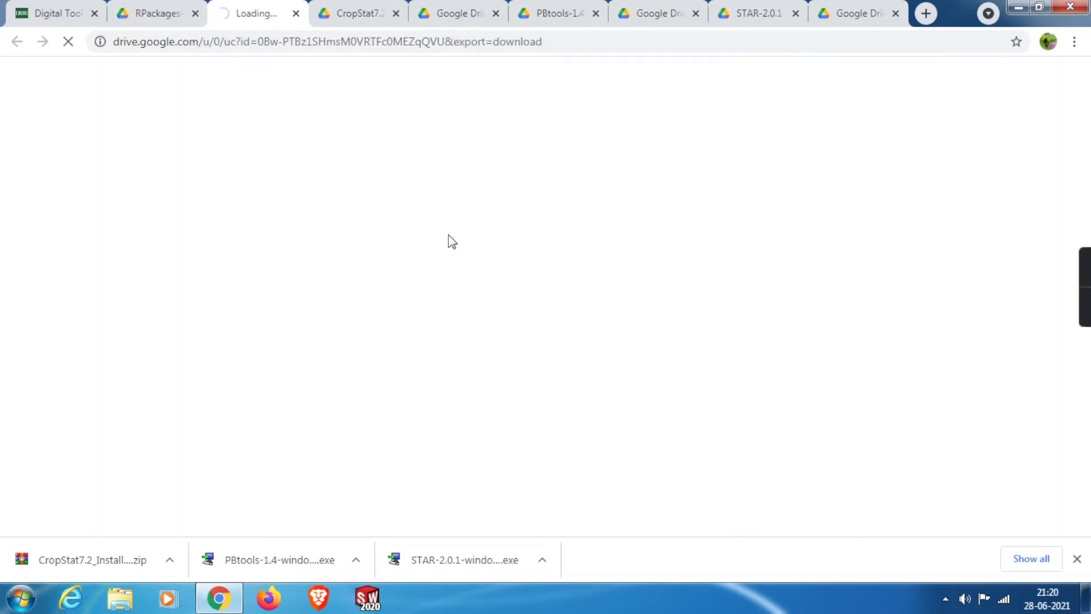
{"action": "left_click", "coordinate": [379, 219]}
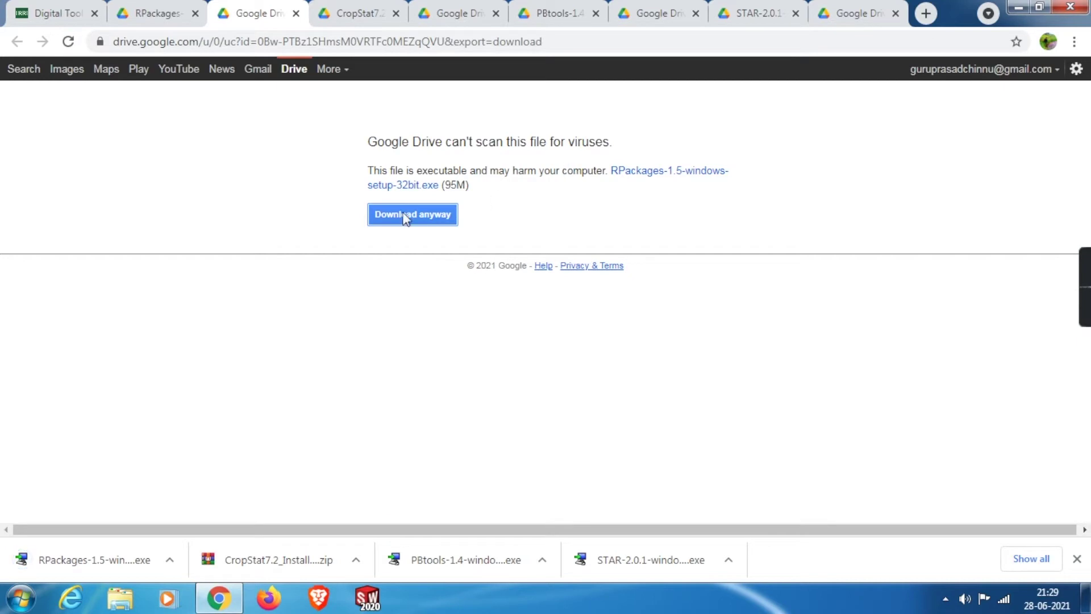
Step: Run the RPackages 1.5 setup from the download bar and install it with default settings
{"action": "left_click", "coordinate": [168, 558]}
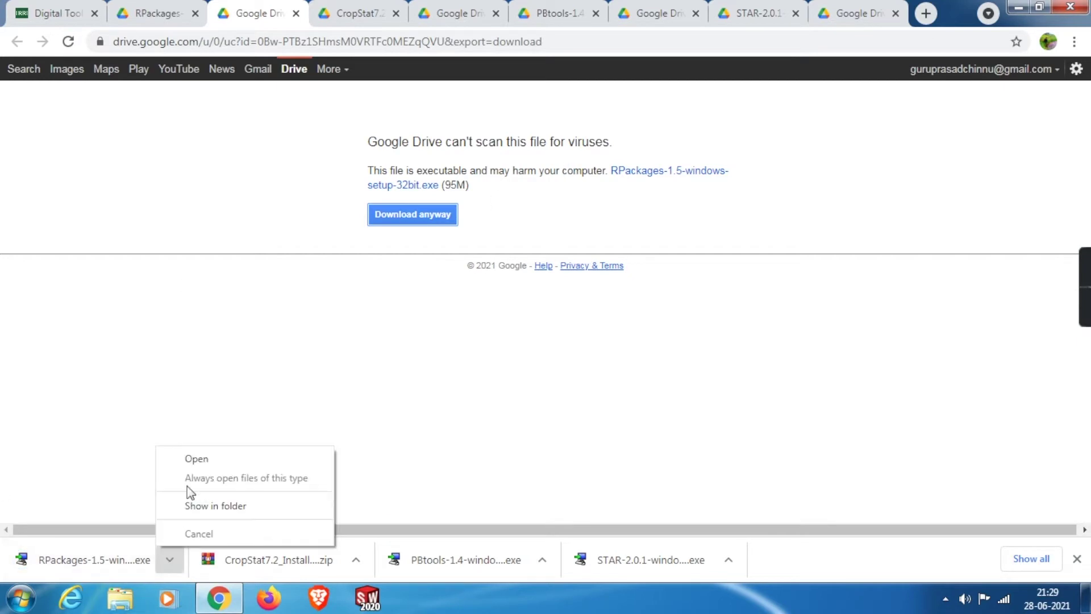
{"action": "left_click", "coordinate": [196, 459]}
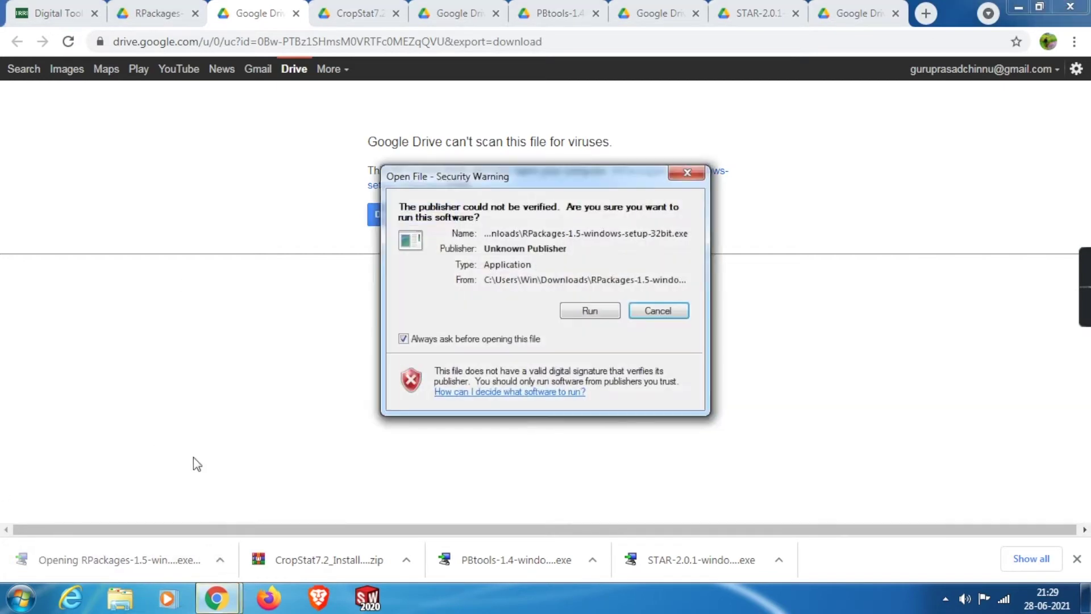
{"action": "left_click", "coordinate": [601, 305]}
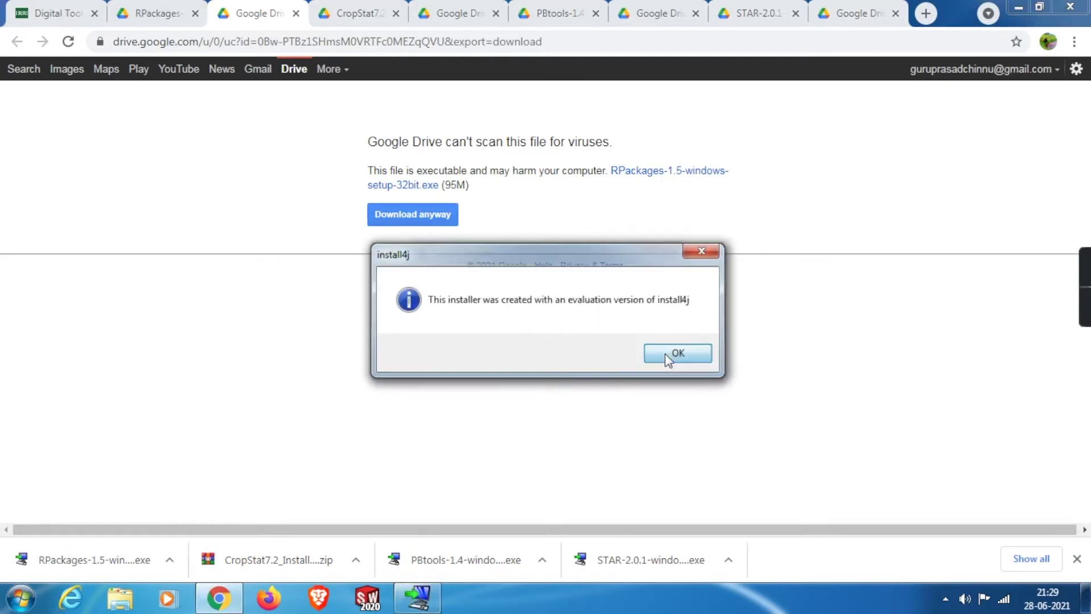
{"action": "left_click", "coordinate": [667, 353]}
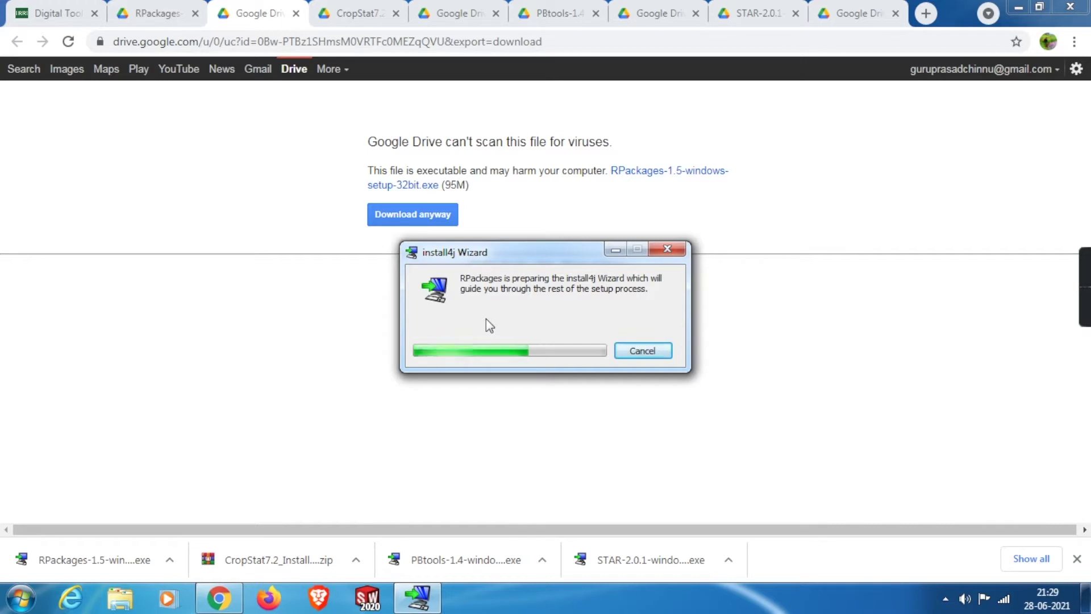
{"action": "left_click", "coordinate": [647, 454]}
{"action": "left_click", "coordinate": [649, 455]}
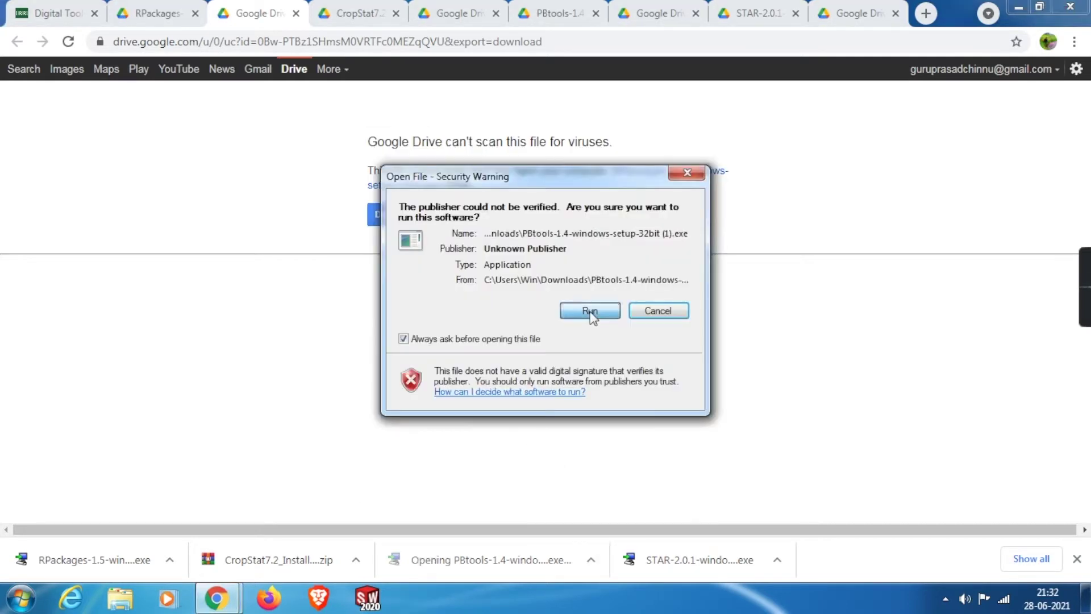
Step: Install PBTools 1.4 with the default destination and Start Menu folders, then launch it
{"action": "left_click", "coordinate": [655, 312]}
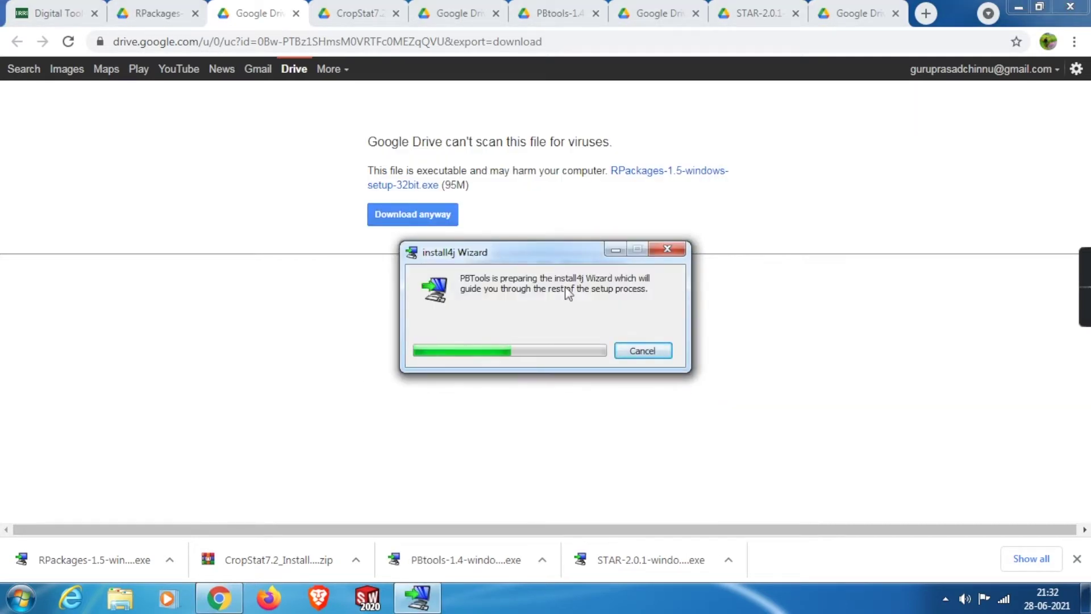
{"action": "left_click", "coordinate": [647, 455]}
{"action": "left_click", "coordinate": [650, 455]}
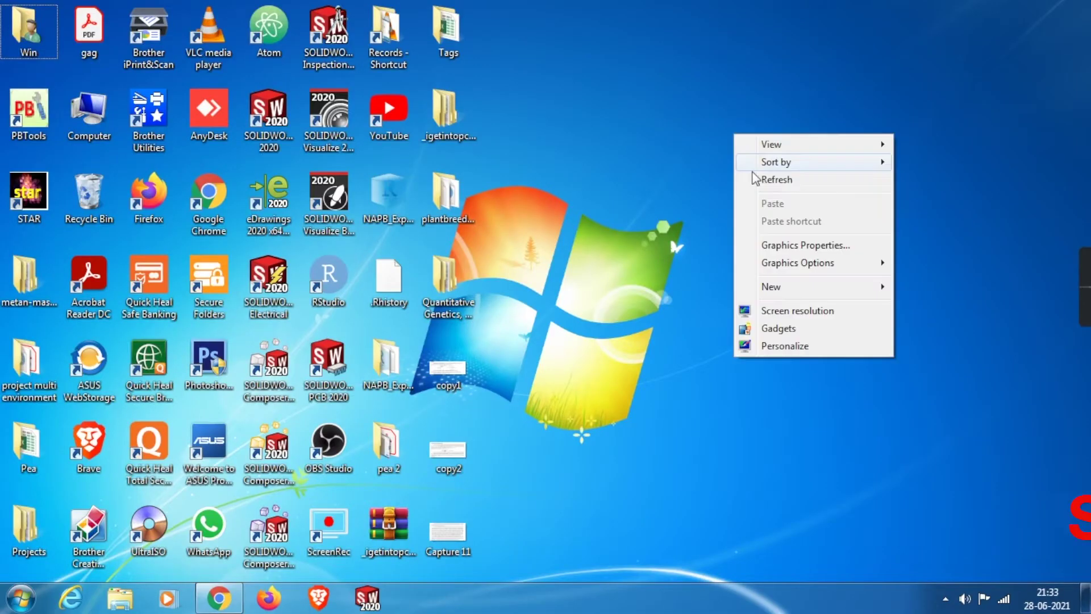
{"action": "double_click", "coordinate": [41, 102]}
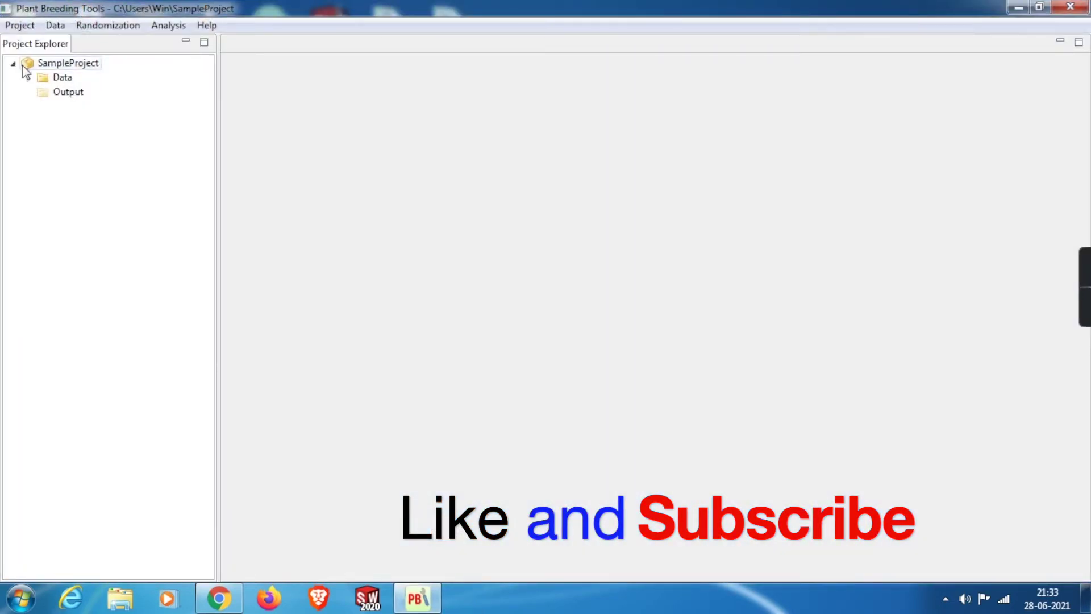
Step: Look through the PBTools Project menu, then launch STAR and view its Project menu
{"action": "left_click", "coordinate": [21, 26]}
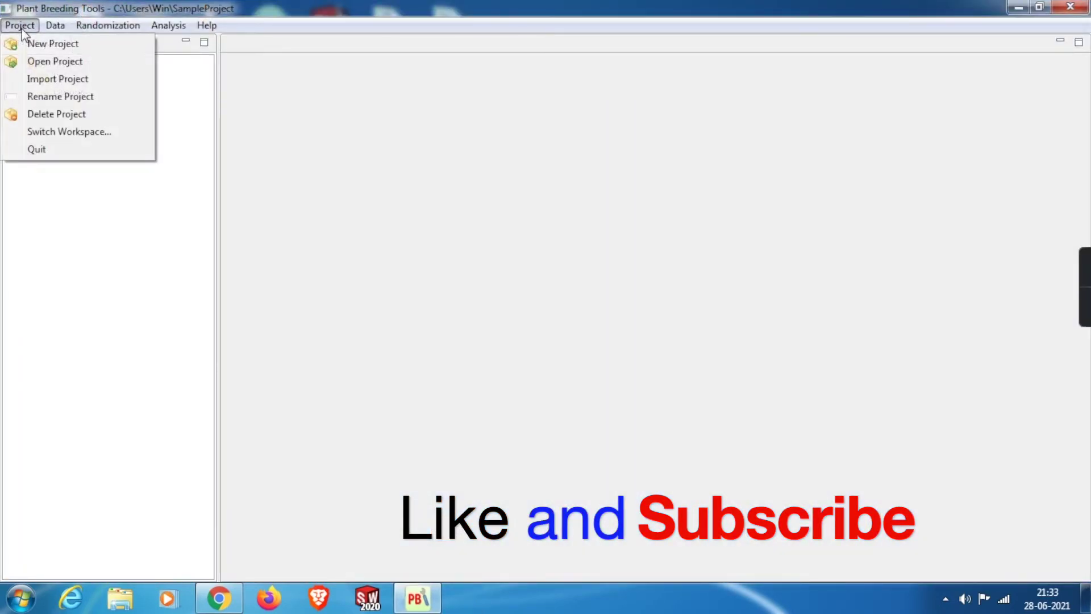
{"action": "left_click", "coordinate": [557, 196]}
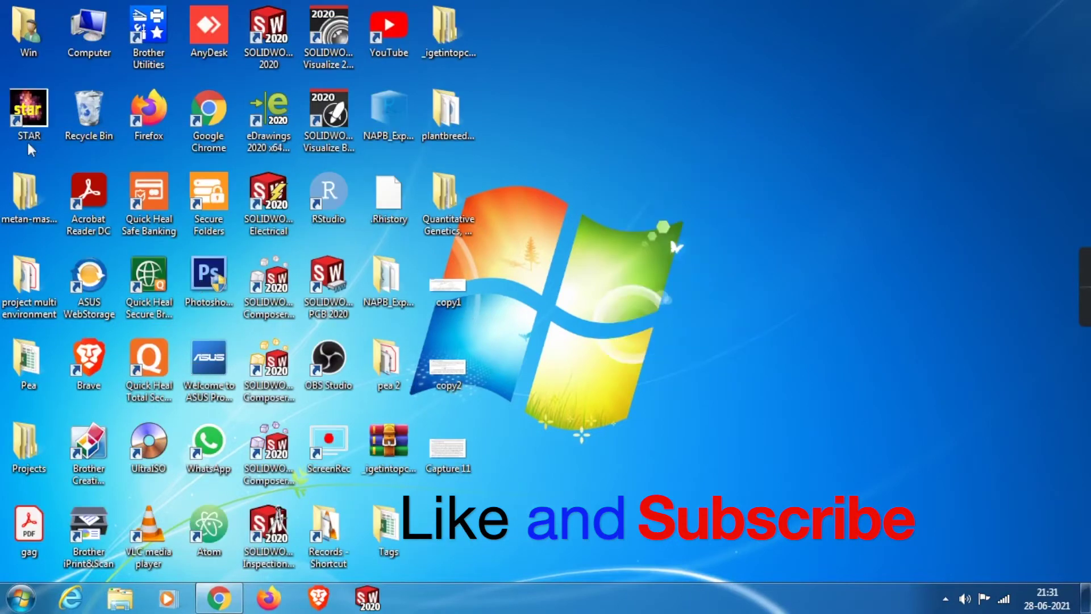
{"action": "double_click", "coordinate": [28, 111]}
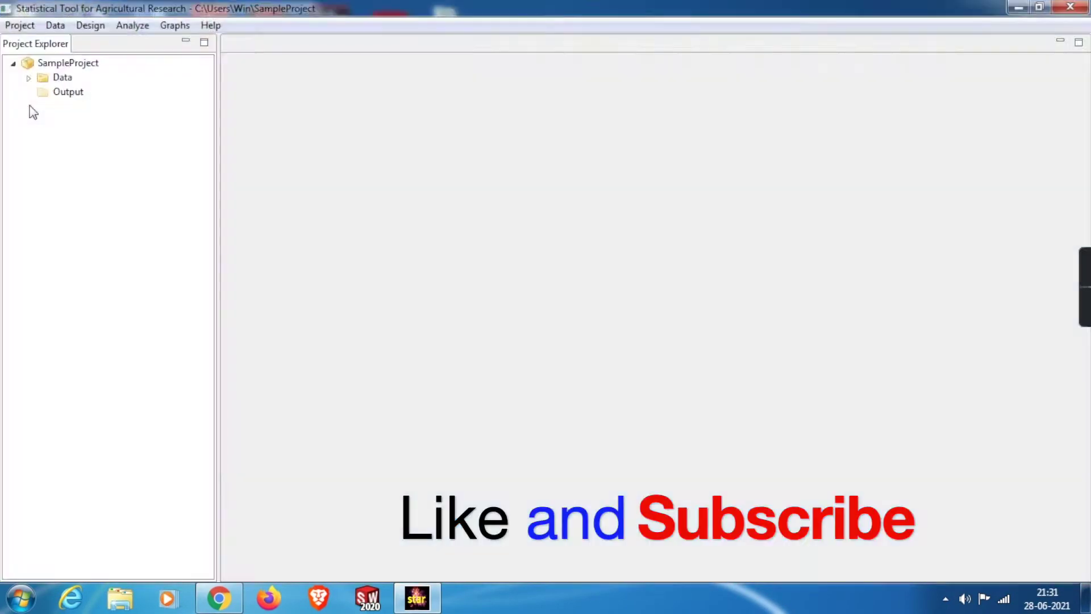
{"action": "left_click", "coordinate": [20, 27]}
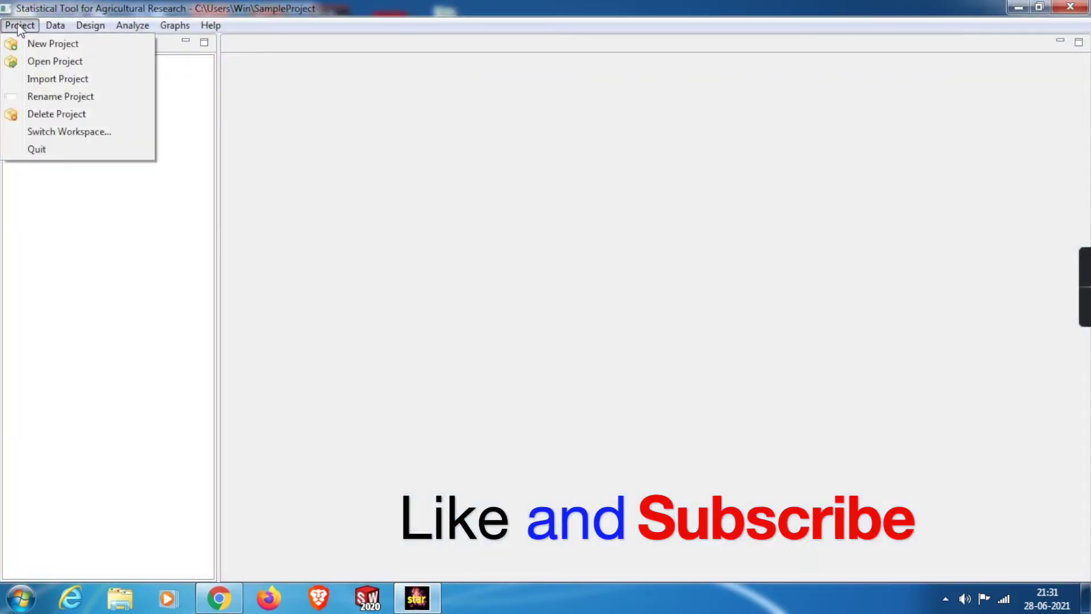
Step: Close STAR and refresh the desktop to show the new shortcuts
{"action": "left_click", "coordinate": [140, 44]}
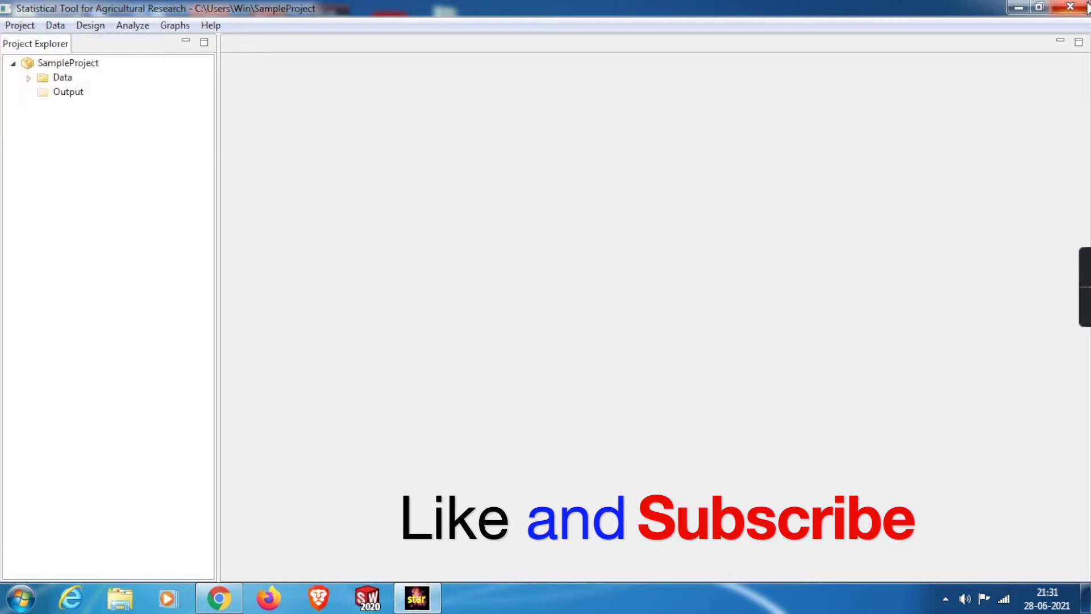
{"action": "left_click", "coordinate": [1083, 6]}
{"action": "right_click", "coordinate": [742, 236]}
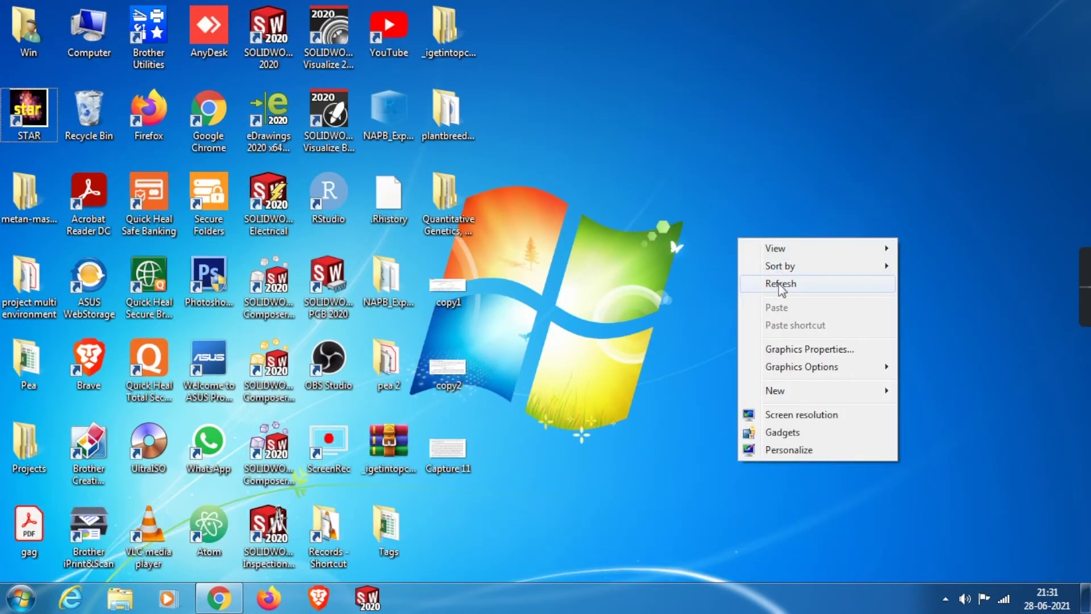
{"action": "left_click", "coordinate": [761, 280]}
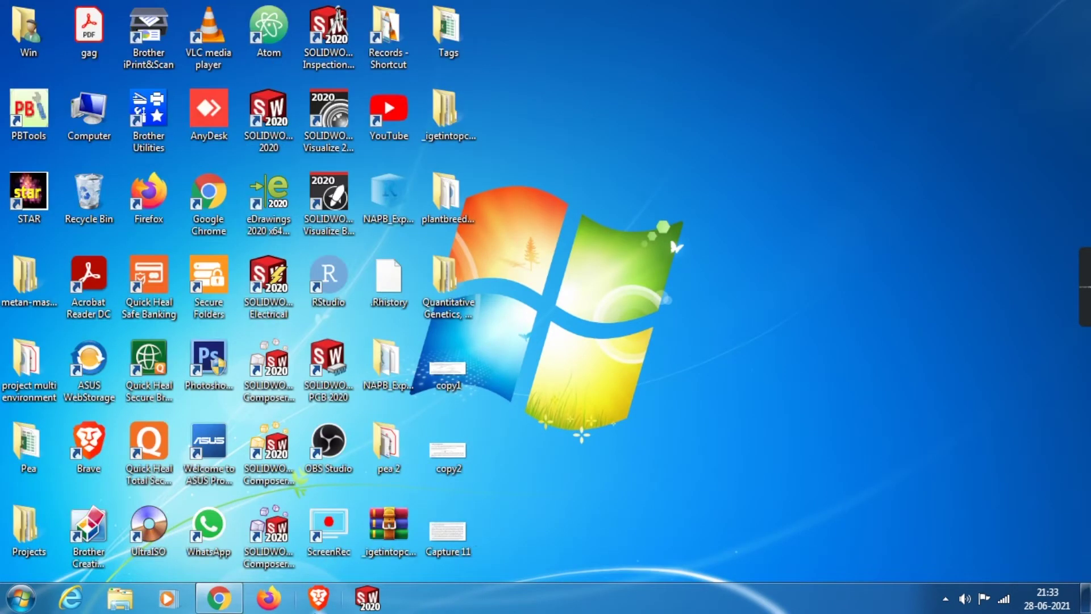
Step: Open CropStat7.2_Installer.zip in WinRAR and extract its contents
{"action": "left_click", "coordinate": [218, 598]}
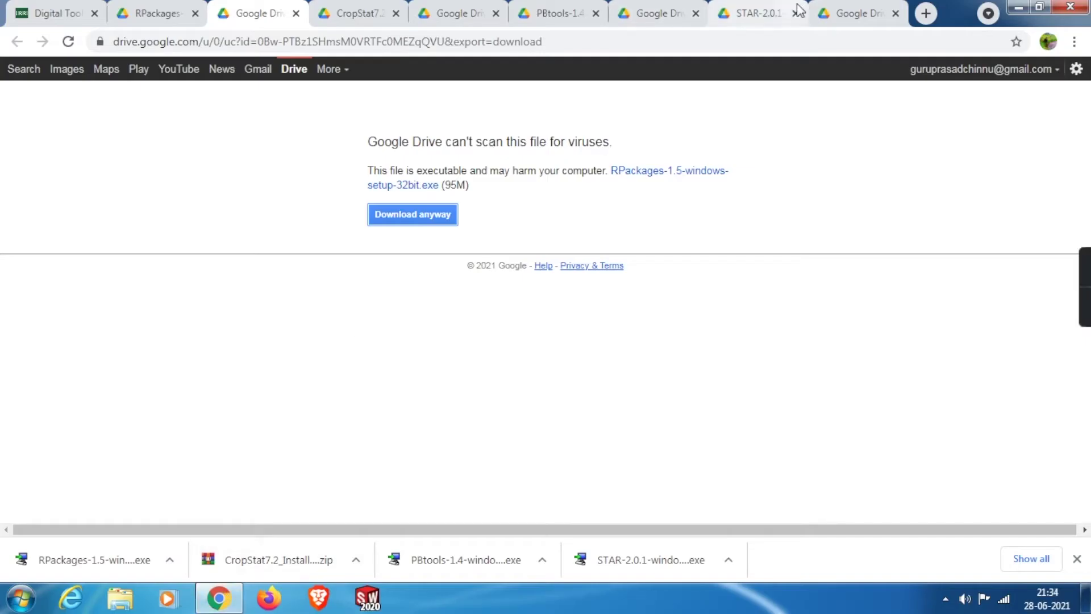
{"action": "left_click", "coordinate": [755, 17]}
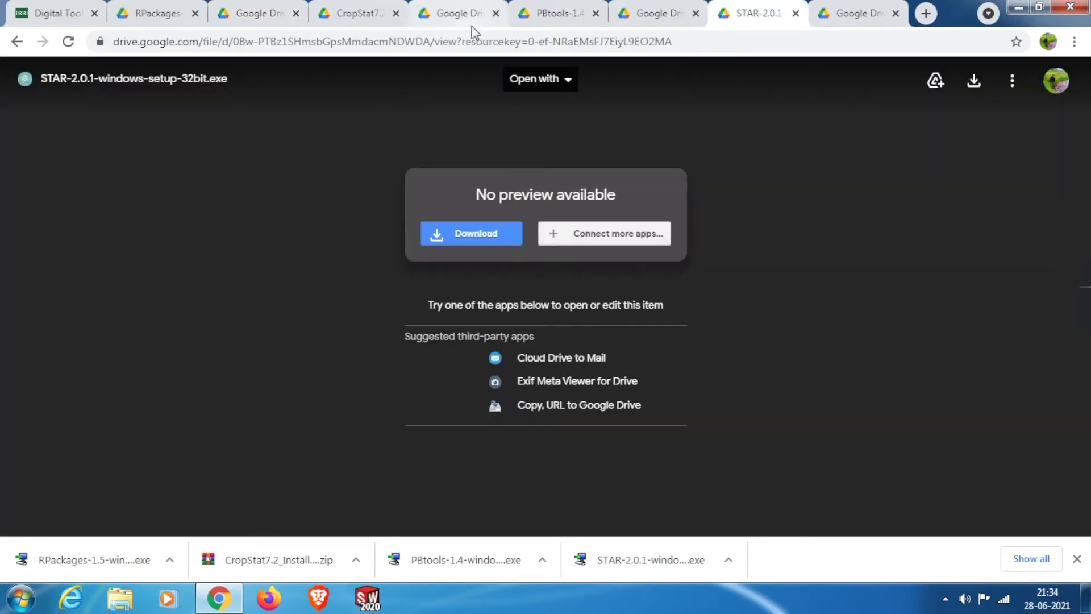
{"action": "left_click", "coordinate": [355, 560]}
{"action": "left_click", "coordinate": [371, 461]}
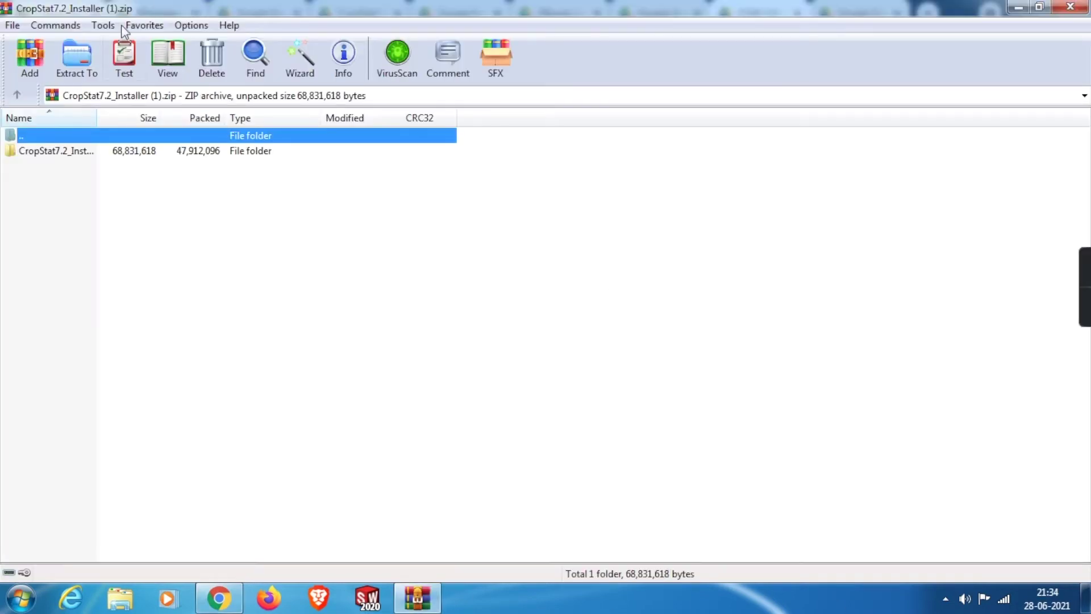
{"action": "left_click", "coordinate": [77, 57]}
{"action": "left_click", "coordinate": [593, 461]}
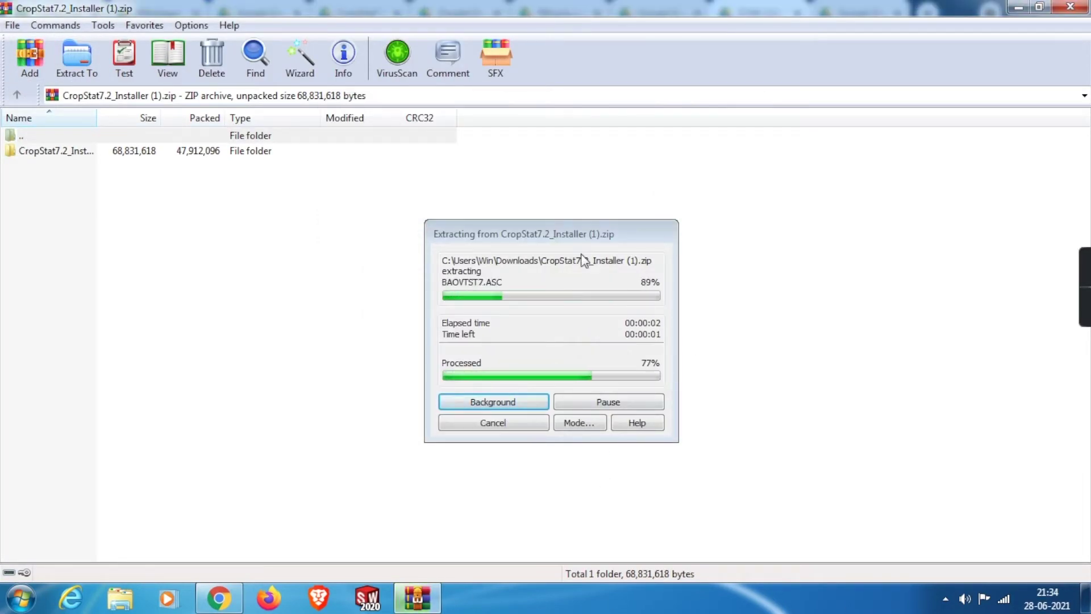
Step: Close WinRAR, open CropStat7 > CropStat7.2_Installer on the desktop, and run Setup
{"action": "left_click", "coordinate": [1070, 7]}
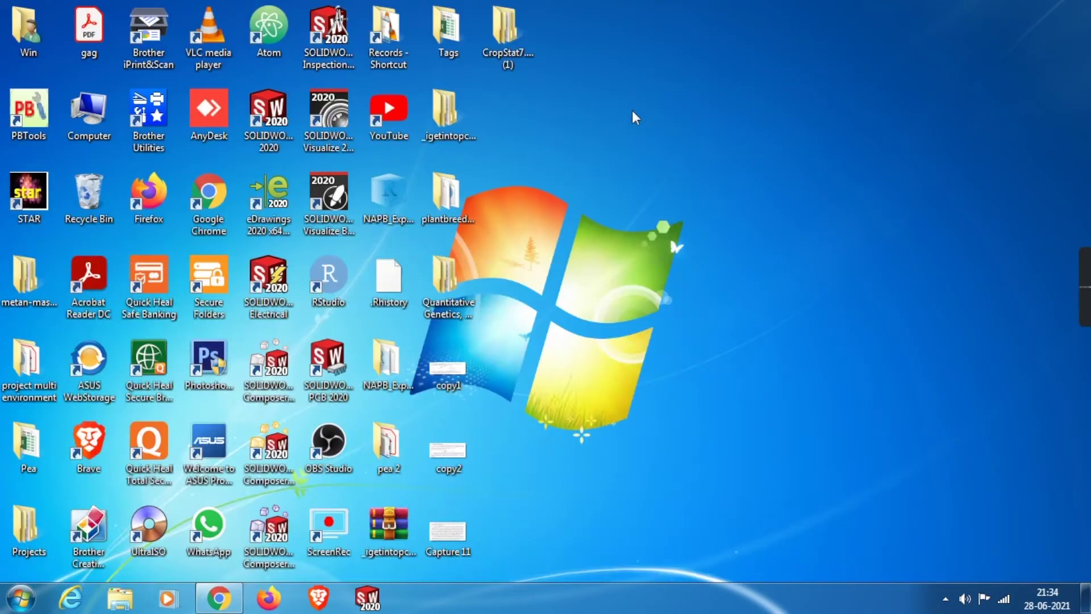
{"action": "double_click", "coordinate": [500, 53]}
{"action": "double_click", "coordinate": [284, 108]}
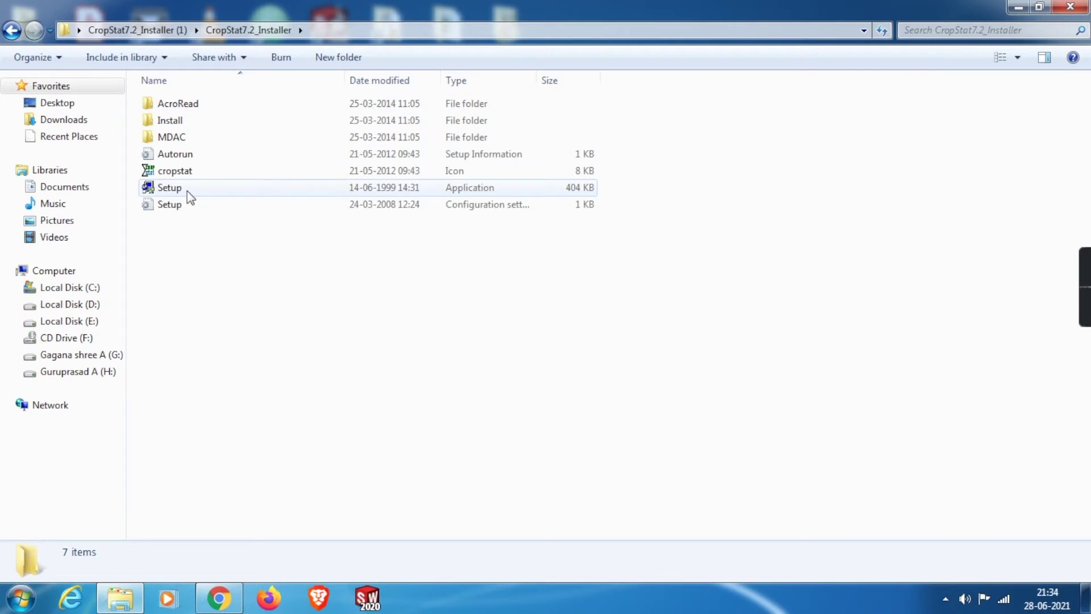
{"action": "double_click", "coordinate": [188, 191]}
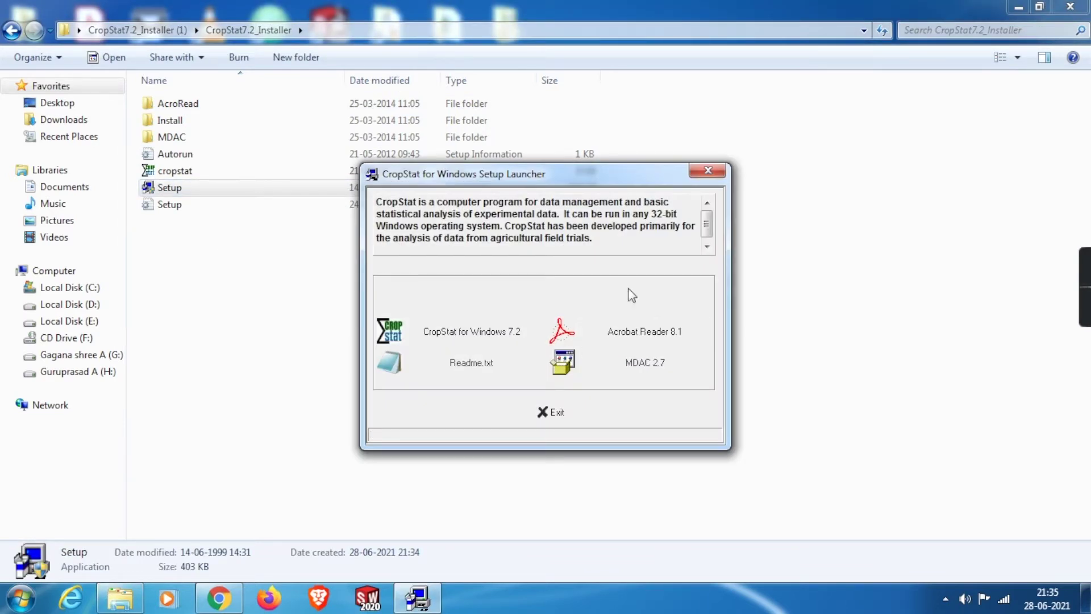
Step: Install CropStat for Windows 7.2, accepting the licence and entering 's' as company name
{"action": "left_click", "coordinate": [454, 335]}
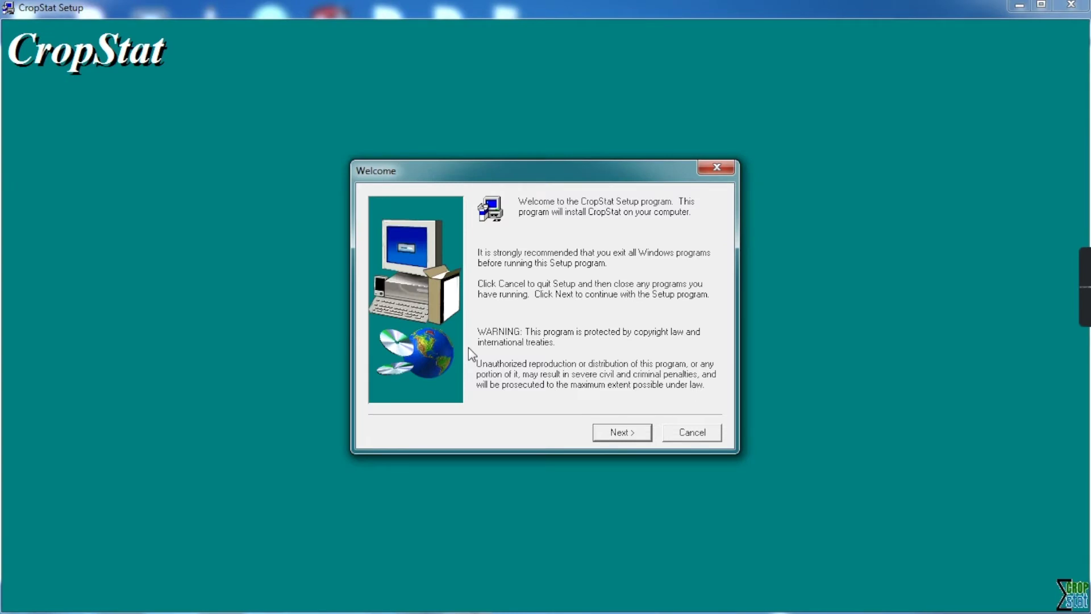
{"action": "left_click", "coordinate": [629, 433]}
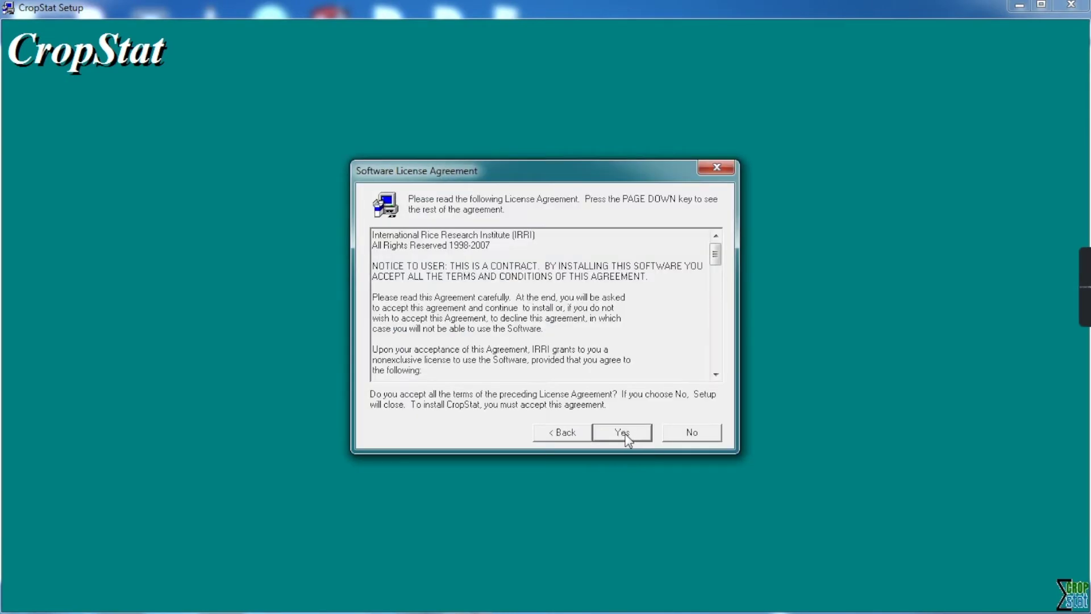
{"action": "left_click", "coordinate": [624, 432]}
{"action": "left_click", "coordinate": [624, 432]}
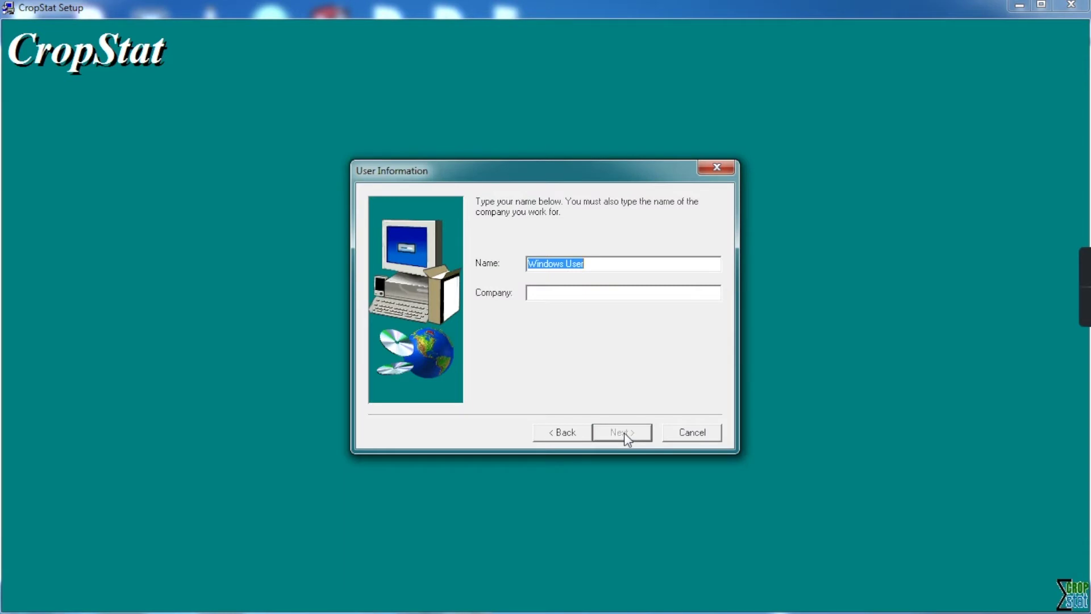
{"action": "left_click", "coordinate": [585, 264]}
{"action": "left_click", "coordinate": [564, 292]}
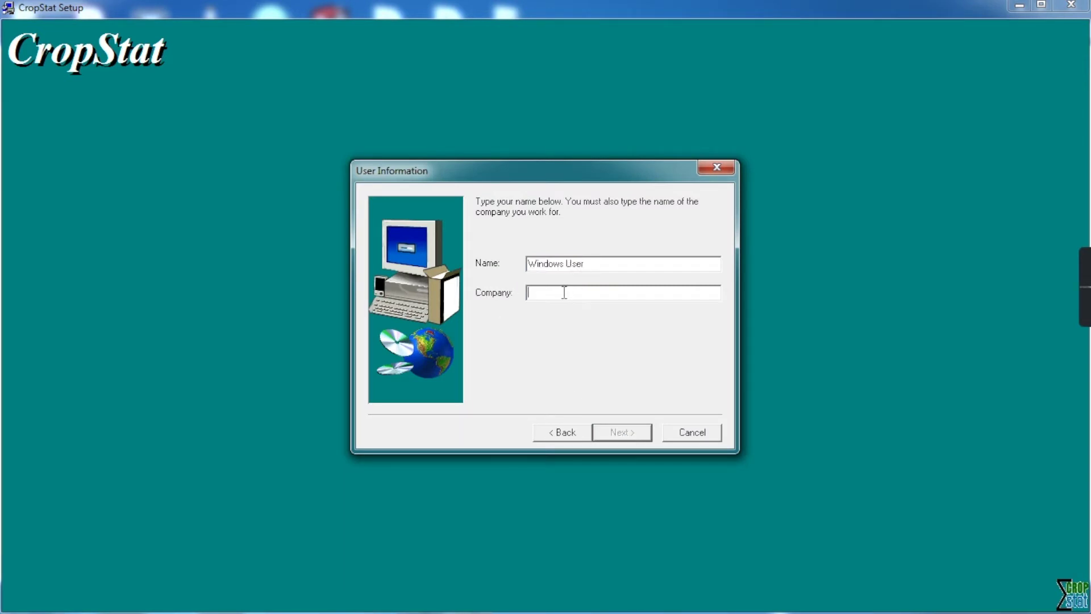
{"action": "type", "text": "s"}
{"action": "left_click", "coordinate": [621, 432]}
{"action": "left_click", "coordinate": [621, 432]}
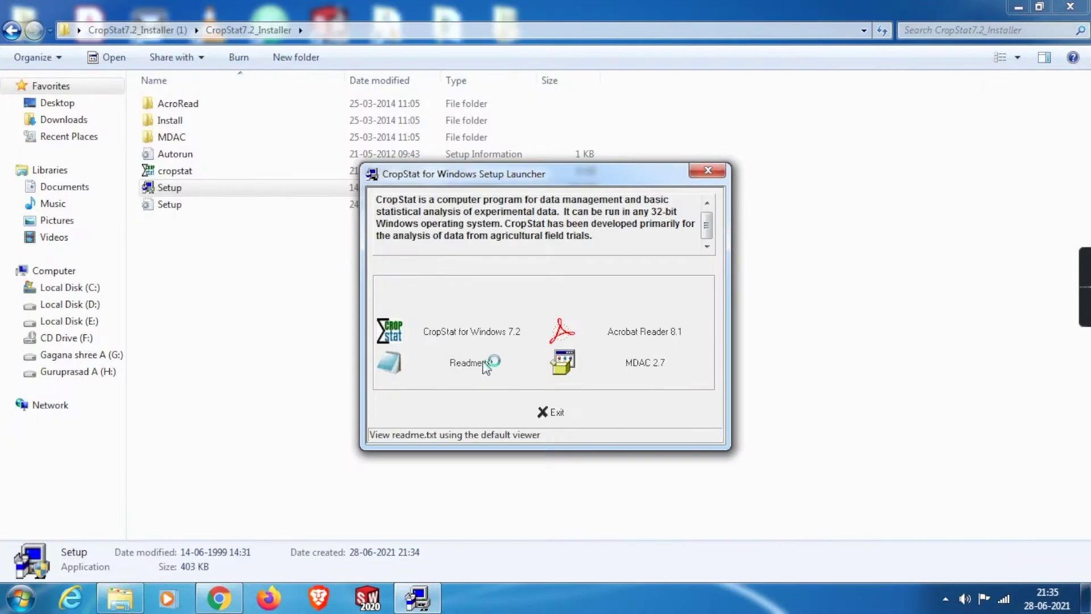
Step: Read the CropStat Readme notes, then launch CropStat 7.2 from its desktop shortcut
{"action": "left_click", "coordinate": [480, 364]}
{"action": "scroll", "coordinate": [174, 168], "scroll_direction": "down", "scroll_amount": 1}
{"action": "scroll", "coordinate": [174, 168], "scroll_direction": "up", "scroll_amount": 1}
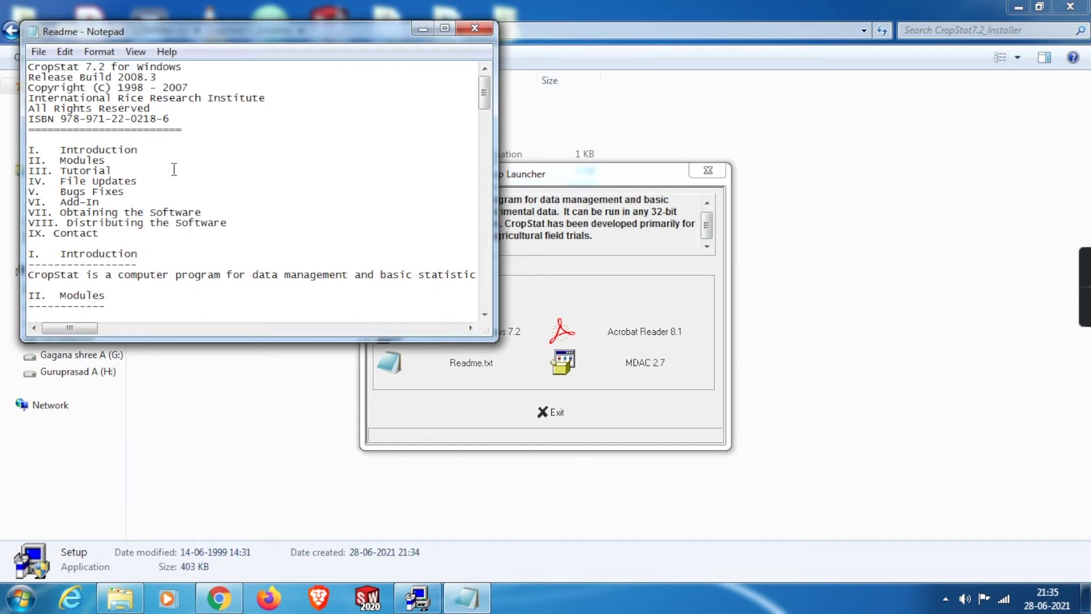
{"action": "scroll", "coordinate": [175, 171], "scroll_direction": "down", "scroll_amount": 20}
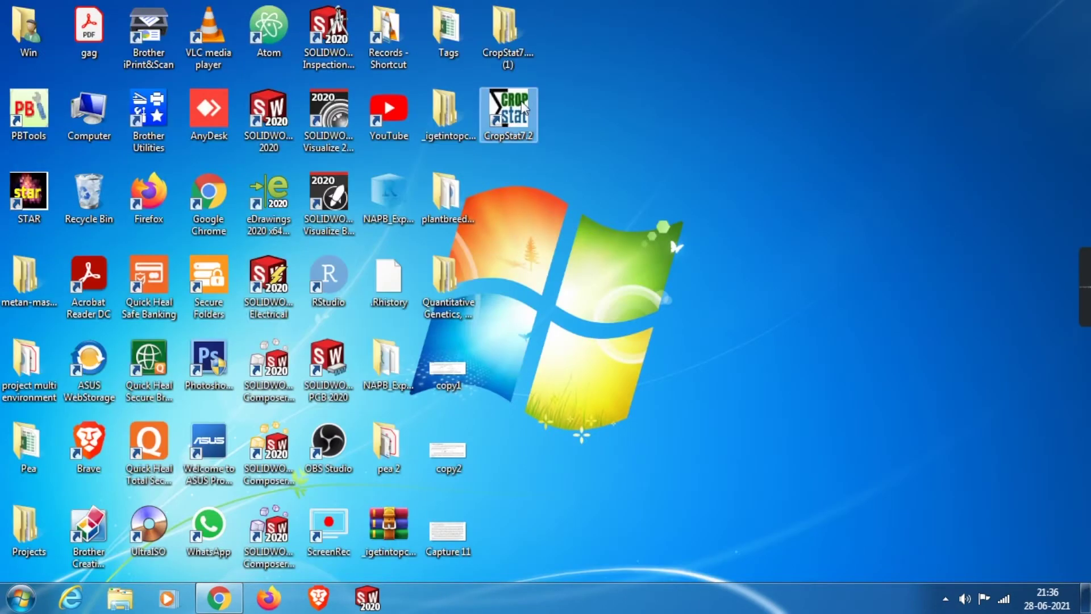
{"action": "double_click", "coordinate": [523, 108]}
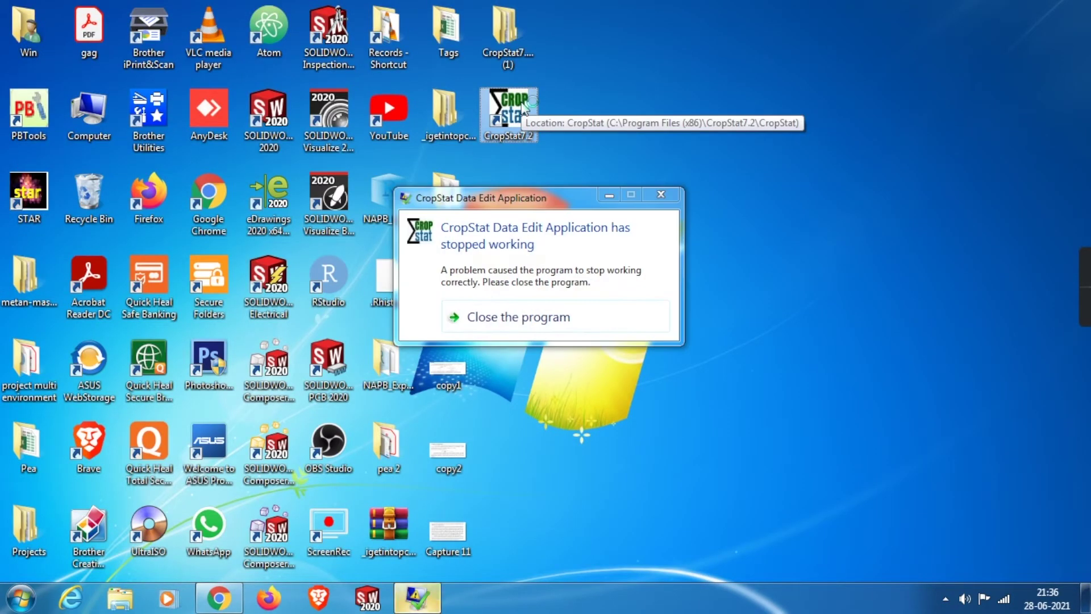
{"action": "left_click", "coordinate": [498, 317]}
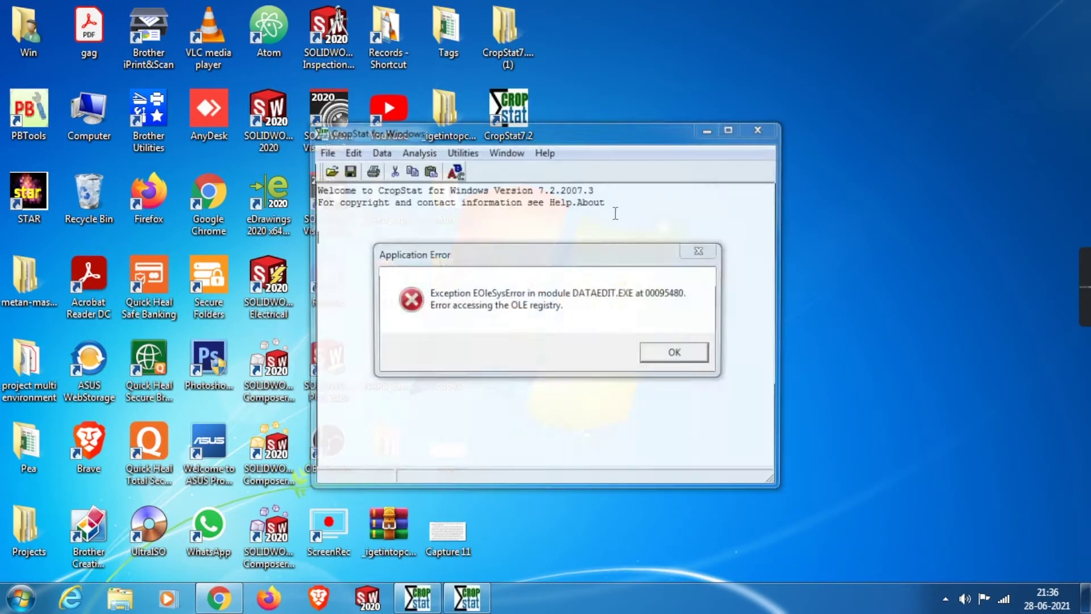
{"action": "key", "text": "Return"}
{"action": "left_click", "coordinate": [732, 129]}
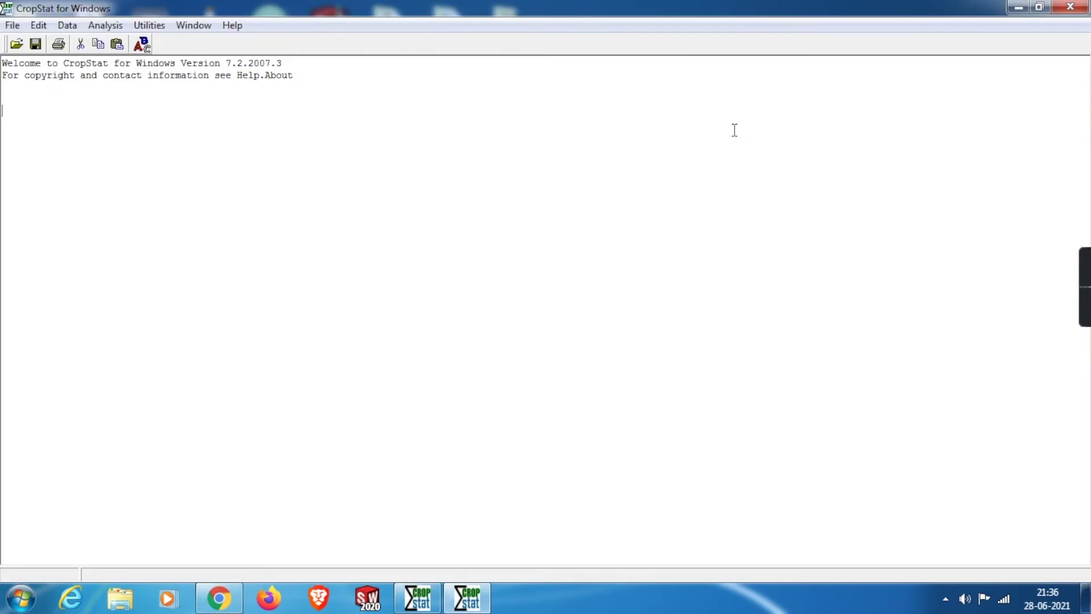
{"action": "left_click", "coordinate": [12, 25]}
{"action": "left_click", "coordinate": [708, 43]}
{"action": "left_click", "coordinate": [1070, 7]}
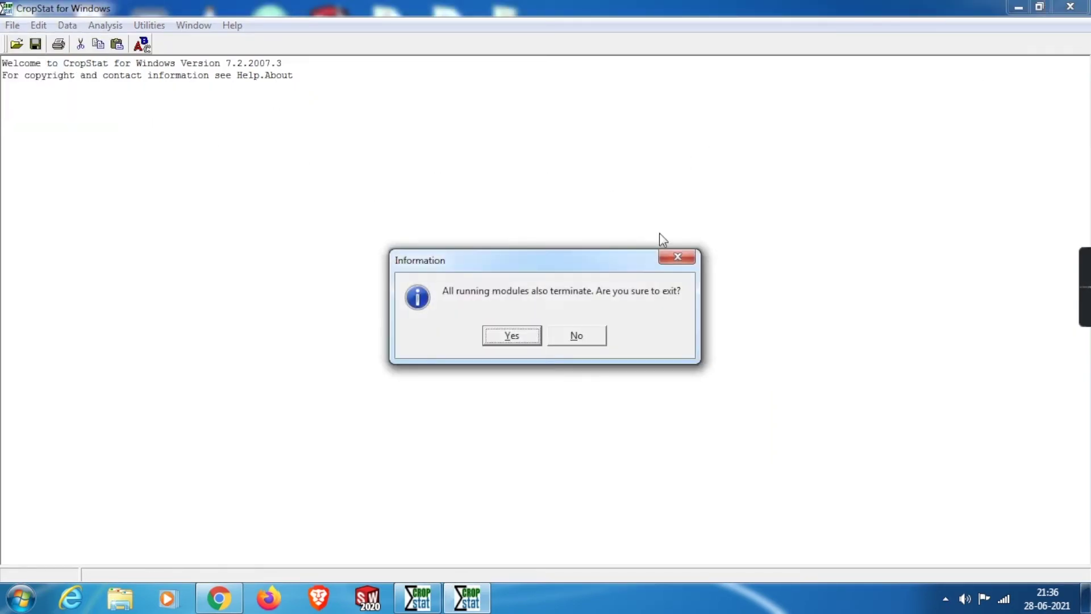
{"action": "left_click", "coordinate": [519, 338]}
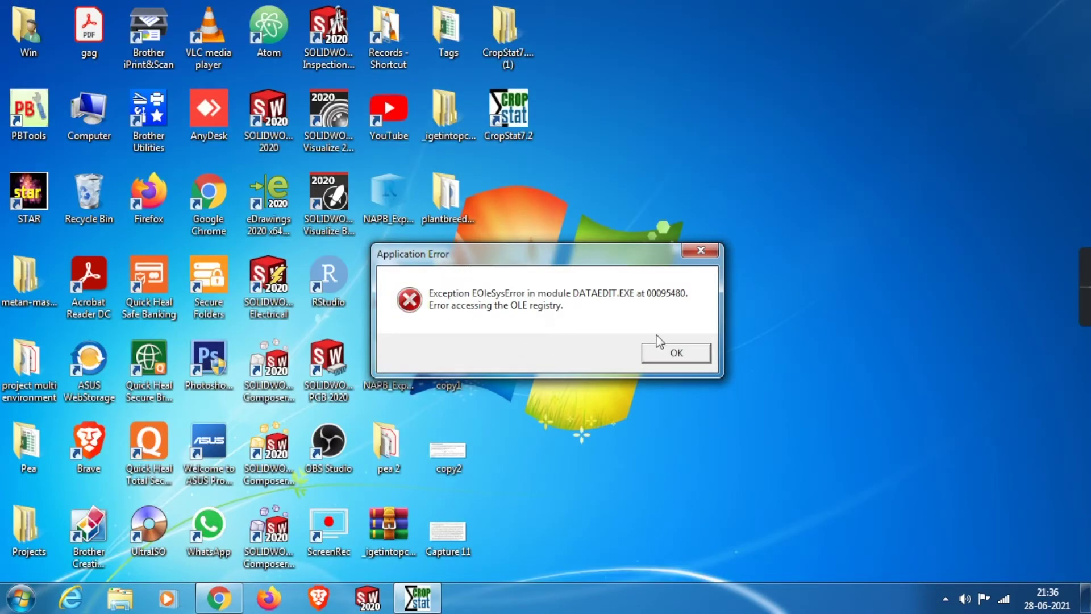
{"action": "left_click", "coordinate": [666, 346]}
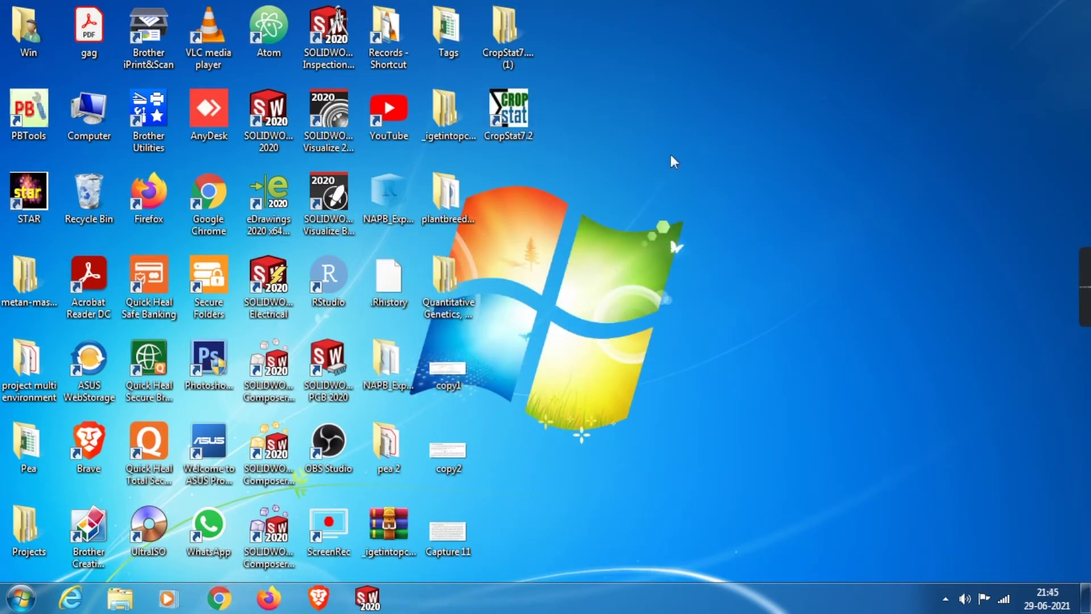
Step: Refresh the desktop and launch STAR
{"action": "right_click", "coordinate": [671, 153]}
{"action": "left_click", "coordinate": [690, 200]}
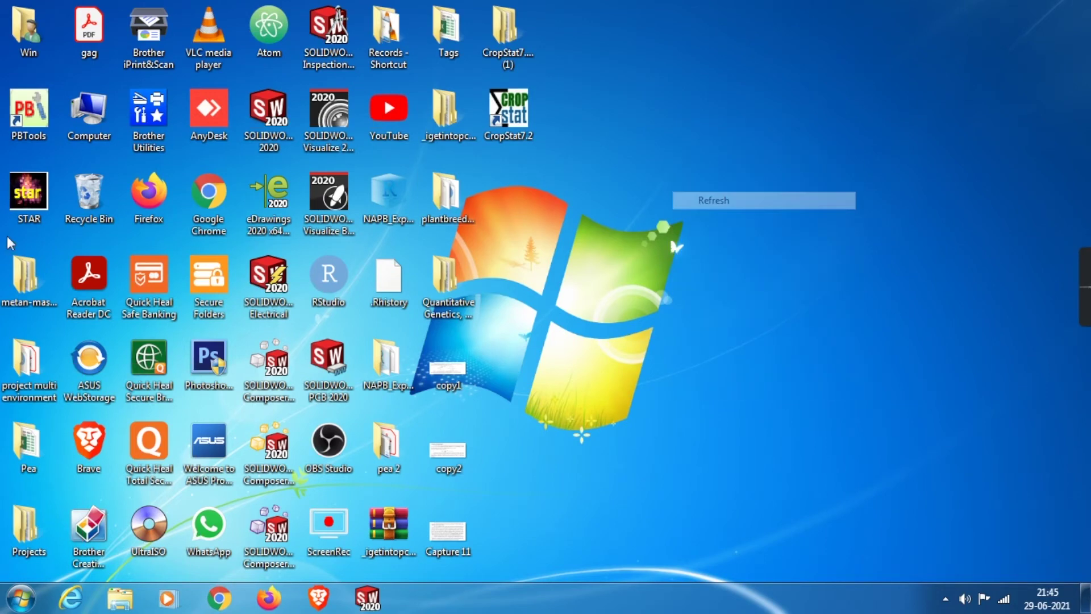
{"action": "double_click", "coordinate": [32, 211]}
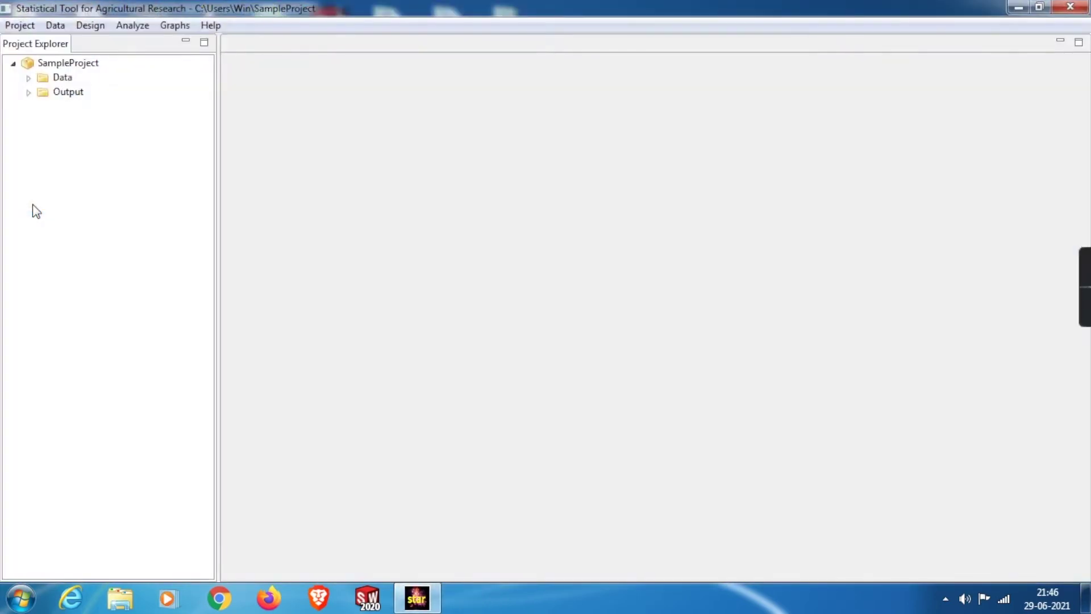
Step: Browse STAR's Project, Data, Design, Analyze and Help menus
{"action": "left_click", "coordinate": [26, 27]}
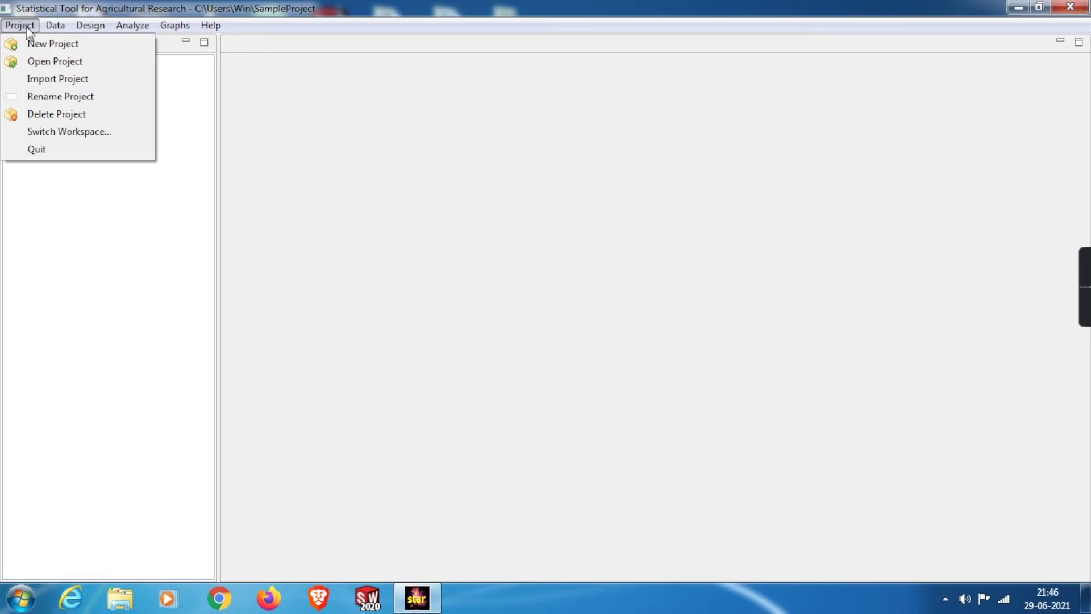
{"action": "mouse_move", "coordinate": [61, 26]}
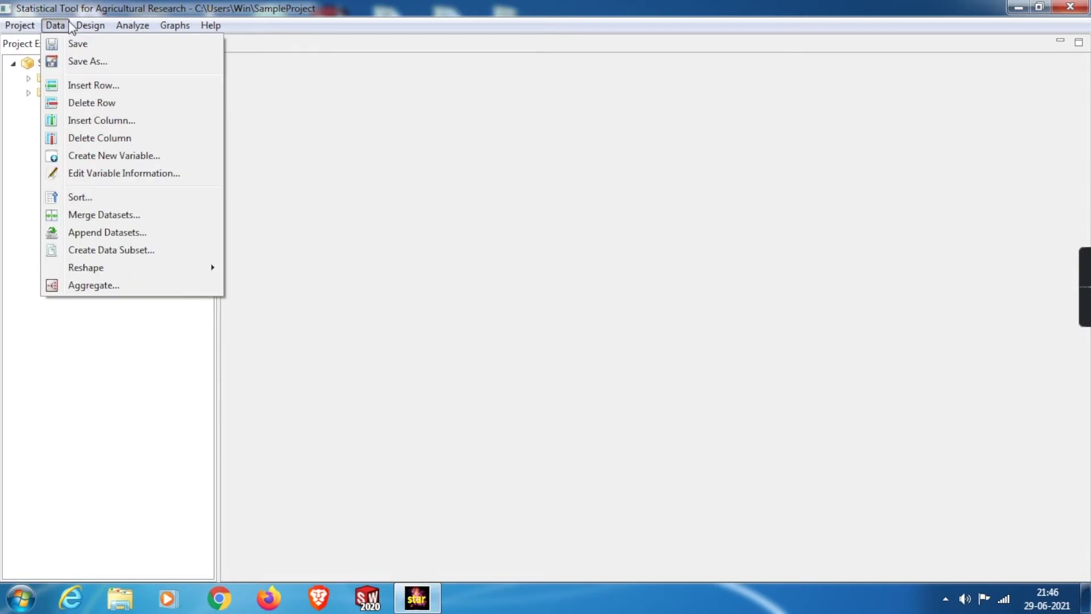
{"action": "mouse_move", "coordinate": [97, 25]}
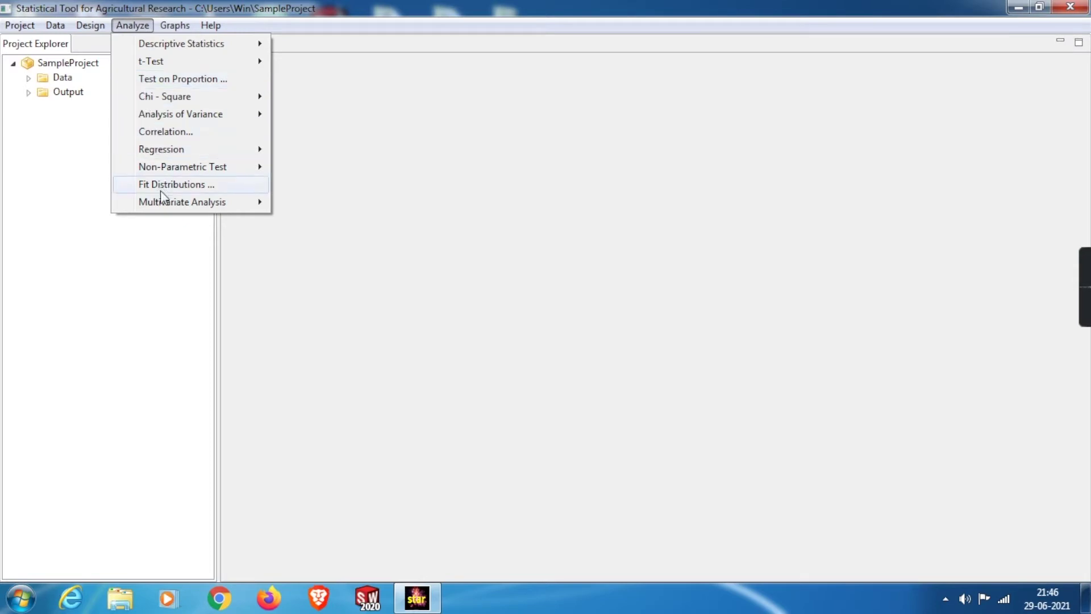
{"action": "mouse_move", "coordinate": [214, 25]}
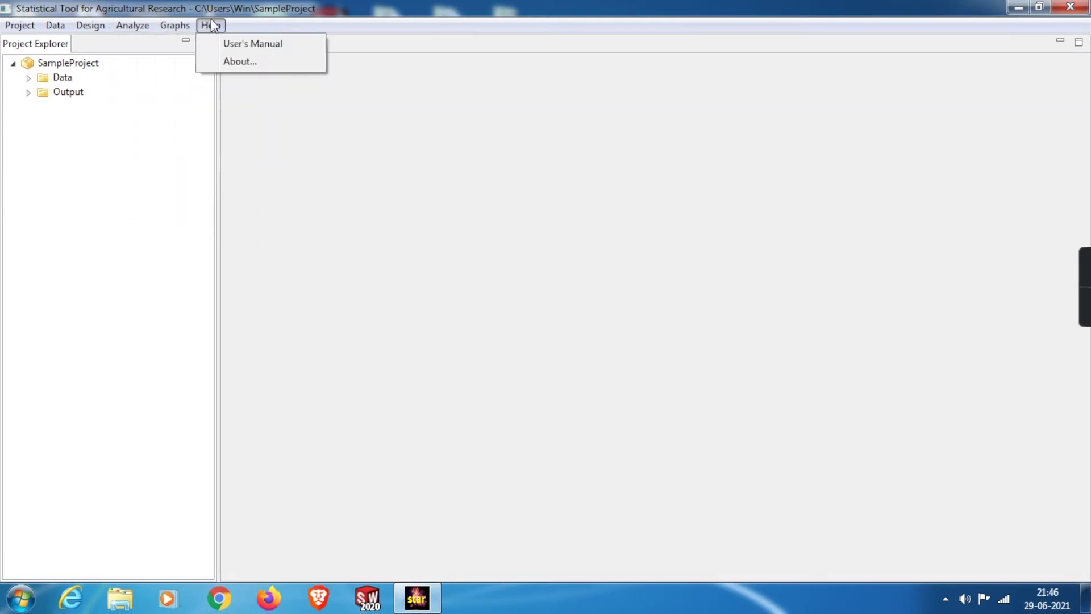
Step: Open STAR's User's Manual from Help and scroll through it
{"action": "left_click", "coordinate": [235, 47]}
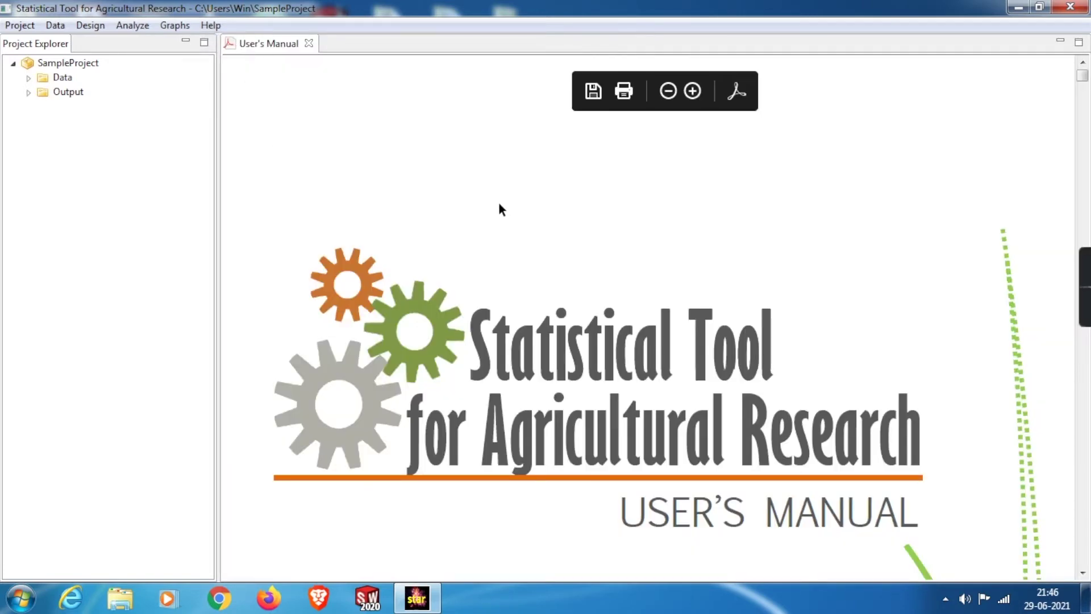
{"action": "scroll", "coordinate": [500, 205], "scroll_direction": "down", "scroll_amount": 5}
{"action": "scroll", "coordinate": [511, 209], "scroll_direction": "down", "scroll_amount": 6}
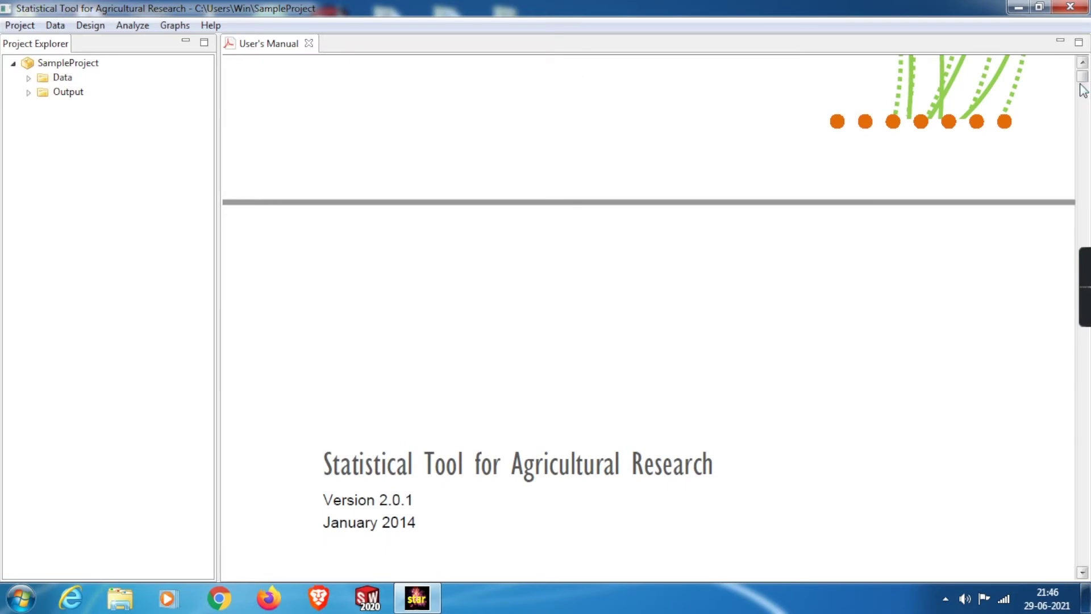
{"action": "left_click", "coordinate": [1083, 105]}
{"action": "left_click_drag", "start_coordinate": [1085, 107], "coordinate": [1083, 182]}
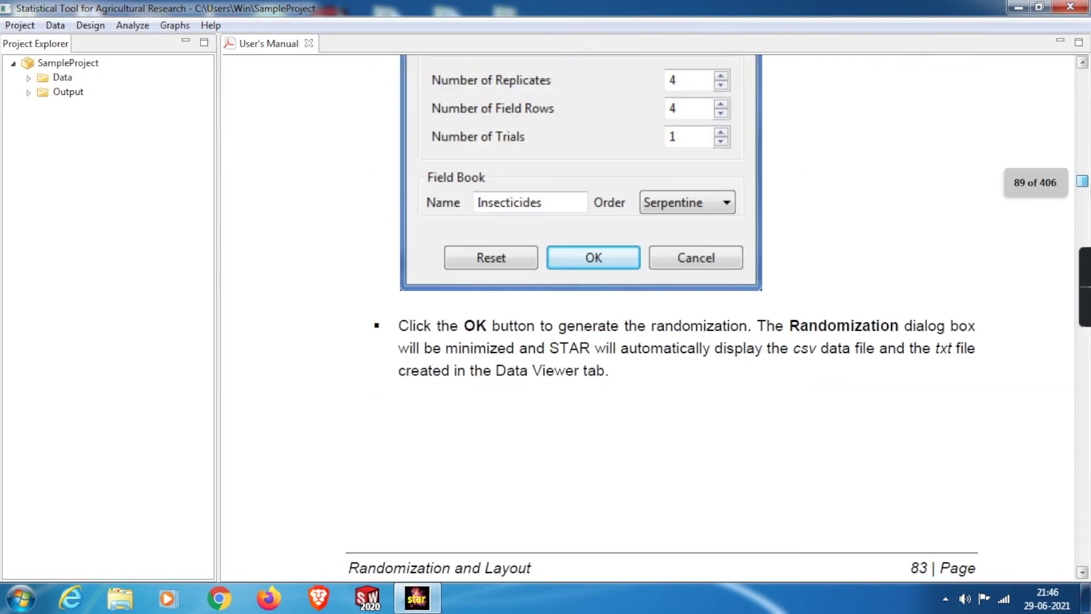
{"action": "scroll", "coordinate": [655, 233], "scroll_direction": "down", "scroll_amount": 10}
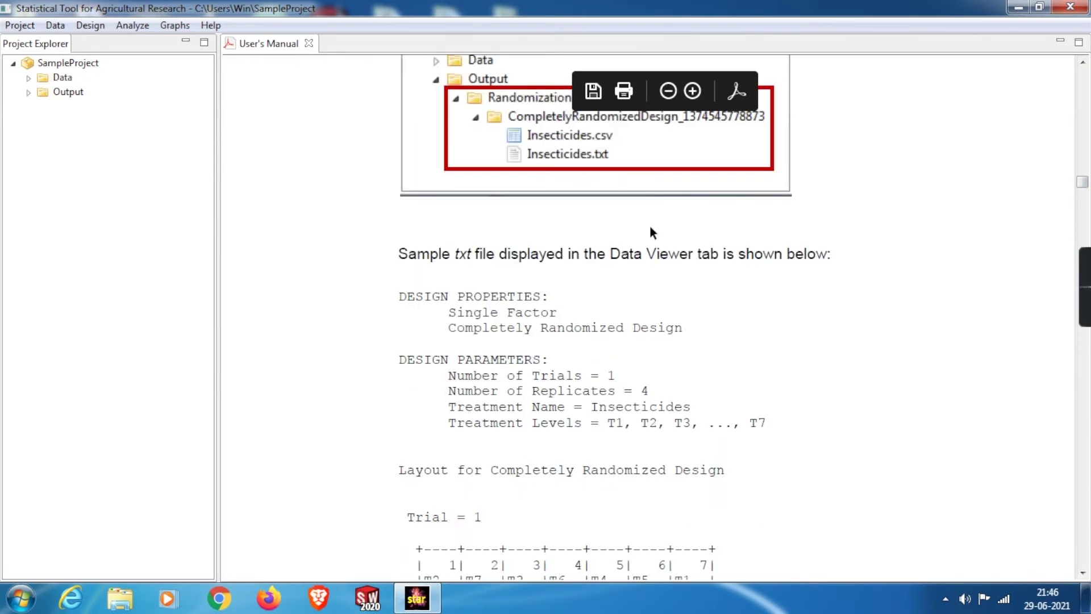
{"action": "scroll", "coordinate": [647, 226], "scroll_direction": "down", "scroll_amount": 15}
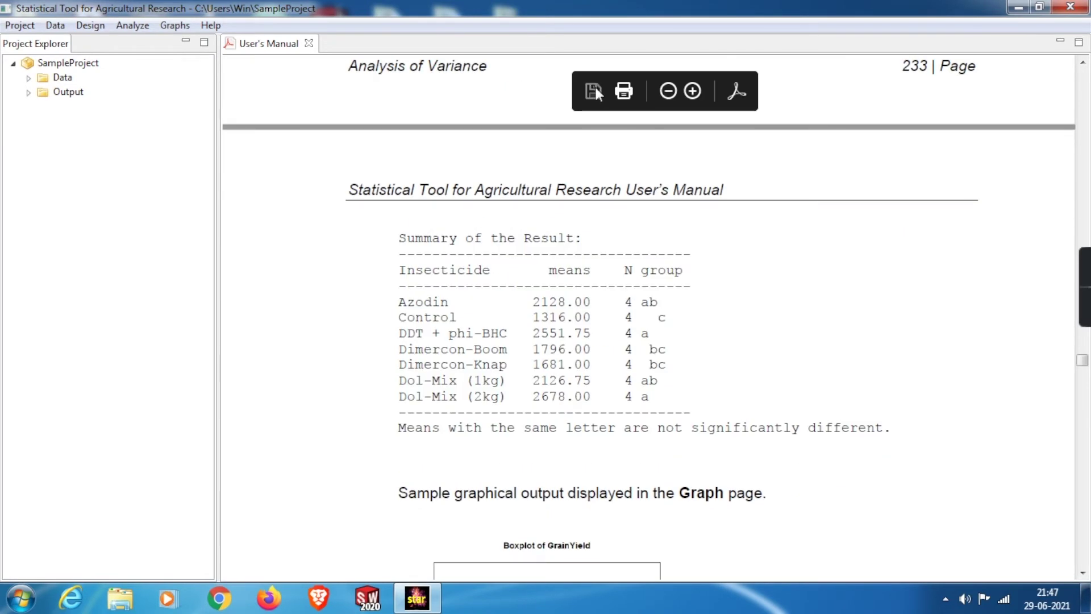
Step: Save the manual to the desktop as the PDF 'User's Manual of star'
{"action": "left_click", "coordinate": [594, 87]}
{"action": "left_click", "coordinate": [211, 332]}
{"action": "double_click", "coordinate": [212, 333]}
{"action": "left_click", "coordinate": [222, 333]}
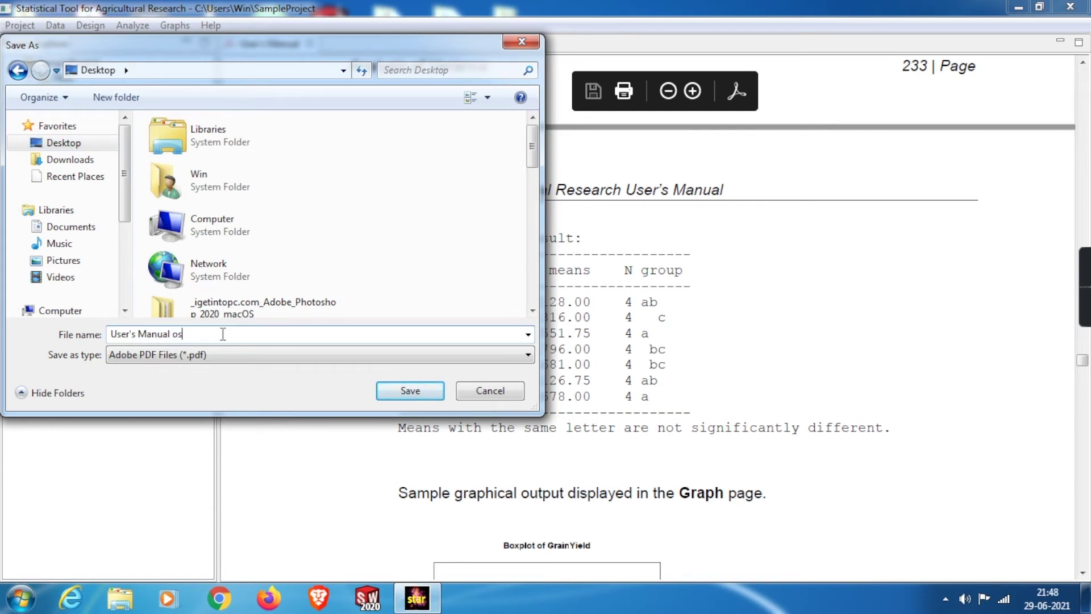
{"action": "type", "text": "of star"}
{"action": "left_click", "coordinate": [397, 392]}
Step: Reopen the saved manual PDF from the desktop and view its print options
{"action": "key", "text": "super+d"}
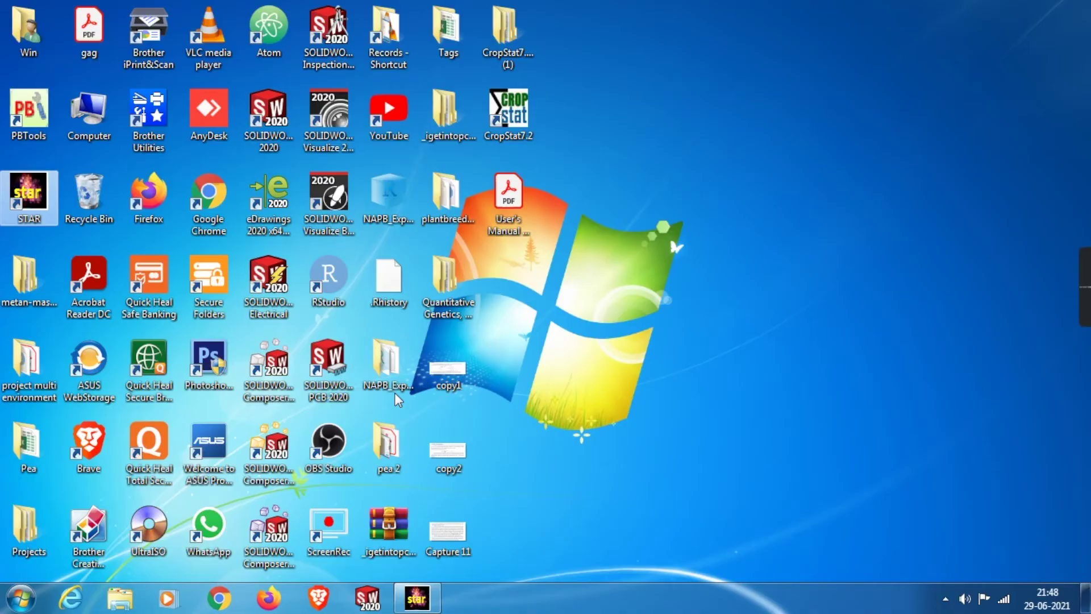
{"action": "key", "text": "Return"}
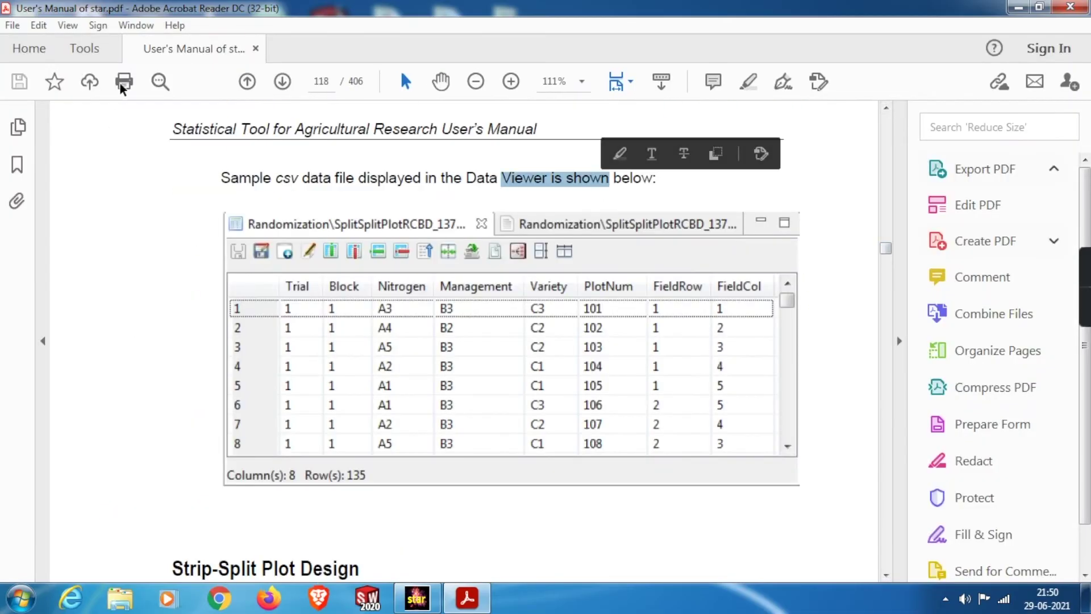
{"action": "left_click", "coordinate": [123, 82]}
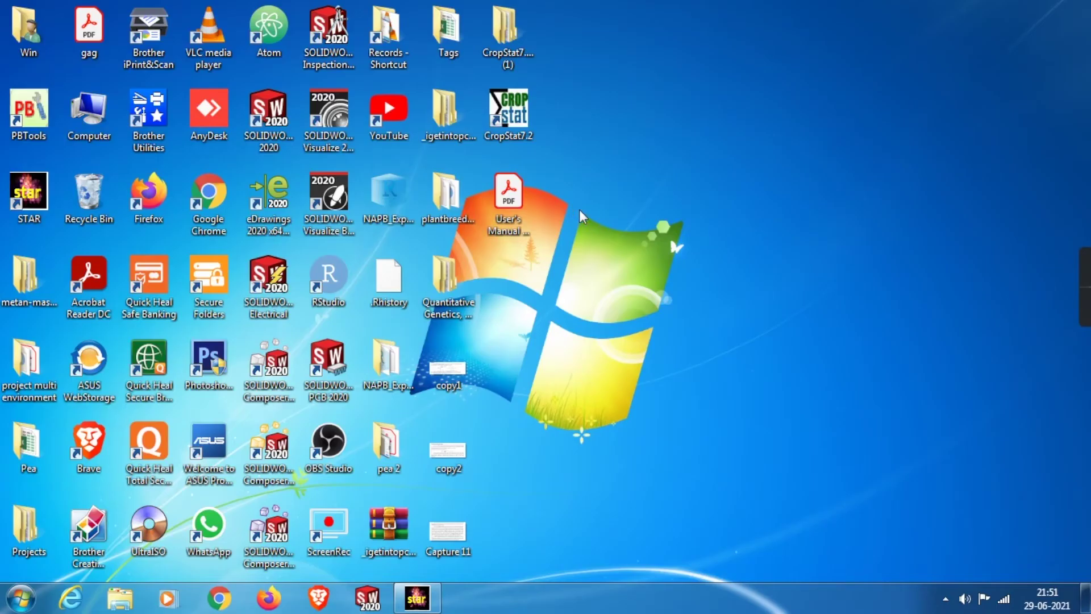
Step: Launch PBTools and browse its Randomization and Analysis menus
{"action": "left_click", "coordinate": [37, 118]}
{"action": "double_click", "coordinate": [37, 117]}
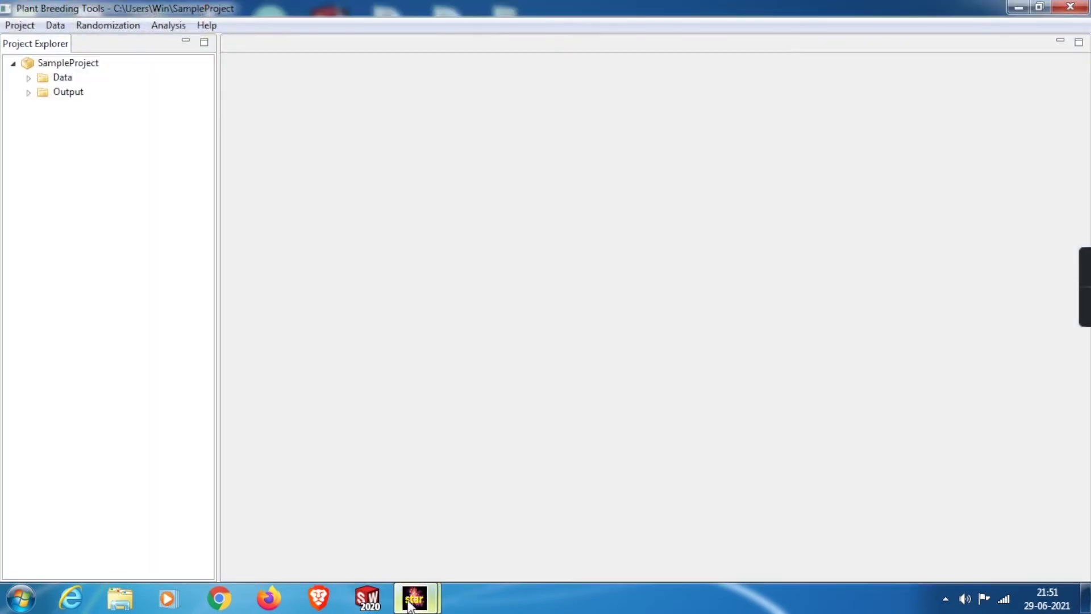
{"action": "mouse_move", "coordinate": [415, 597]}
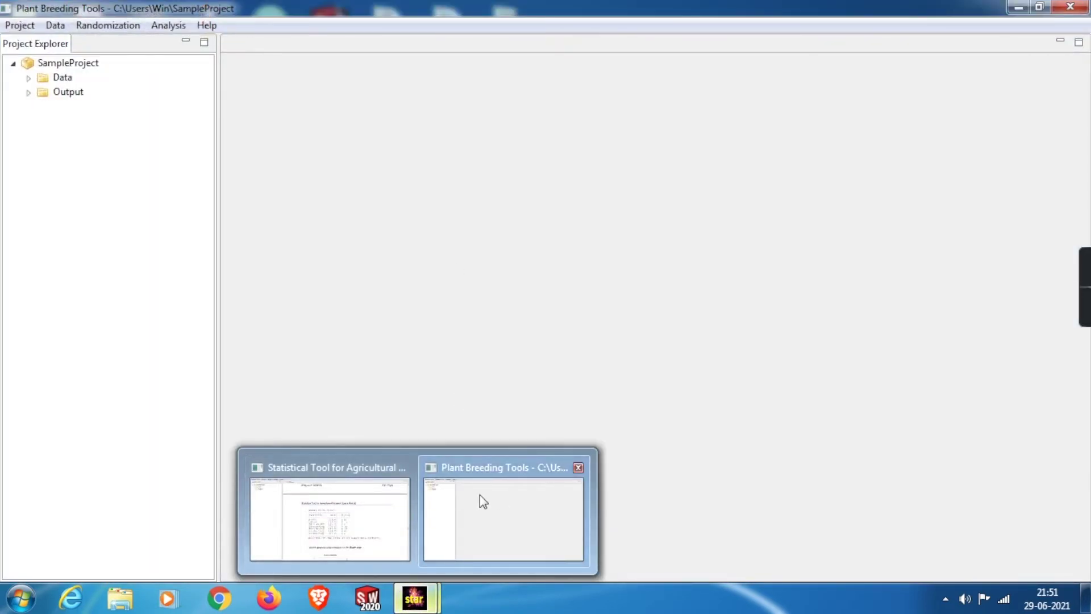
{"action": "left_click", "coordinate": [511, 496]}
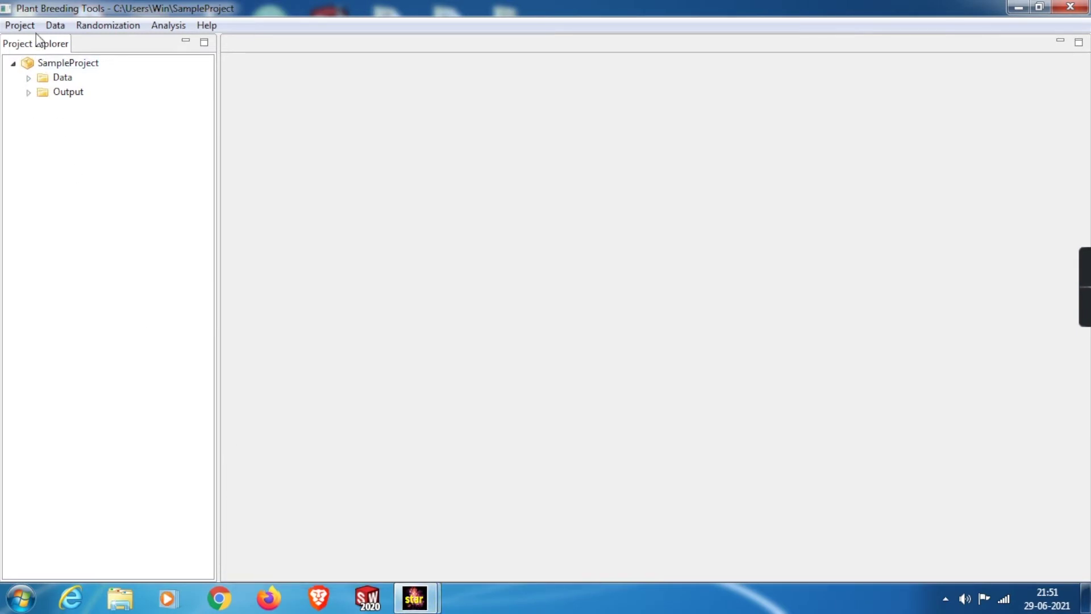
{"action": "left_click", "coordinate": [84, 27]}
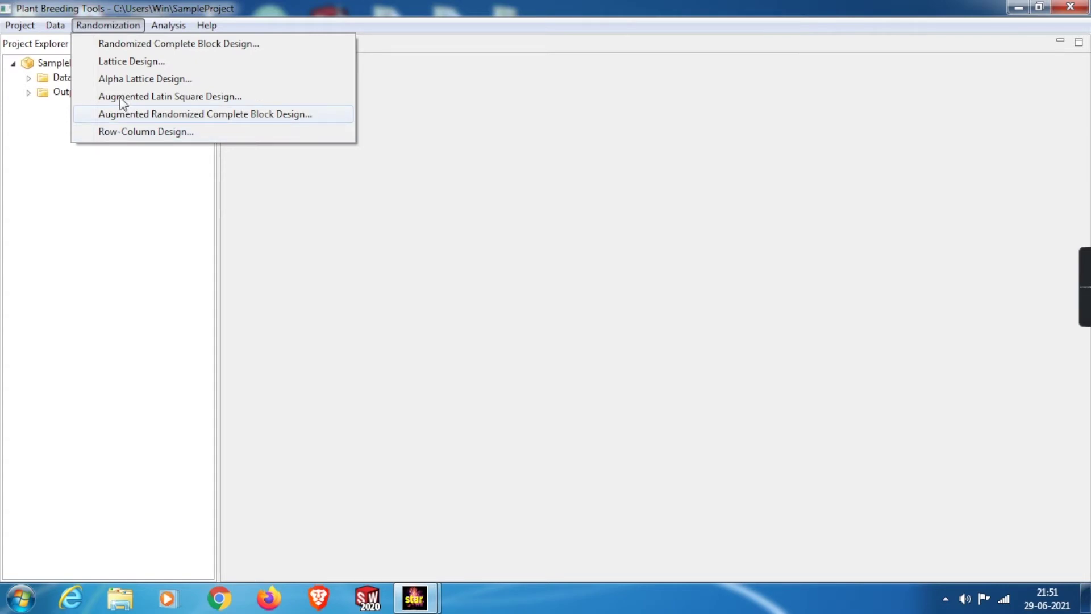
{"action": "mouse_move", "coordinate": [182, 22]}
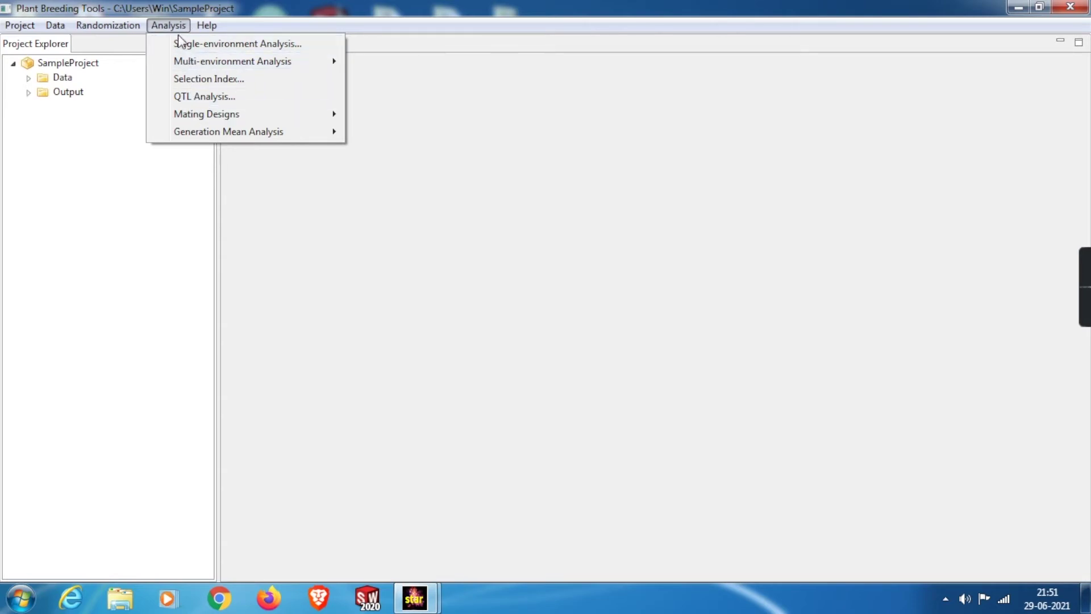
Step: Save the PBTools User's Manual as 'plant breeding tools manual' and check its print options
{"action": "left_click", "coordinate": [244, 44]}
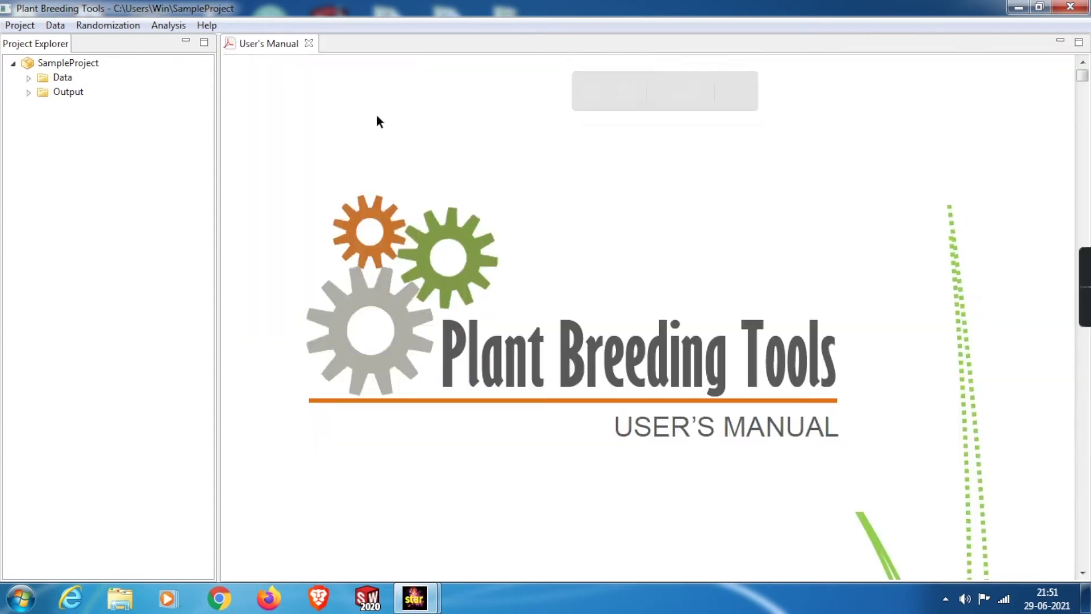
{"action": "left_click_drag", "start_coordinate": [1080, 79], "coordinate": [1080, 145]}
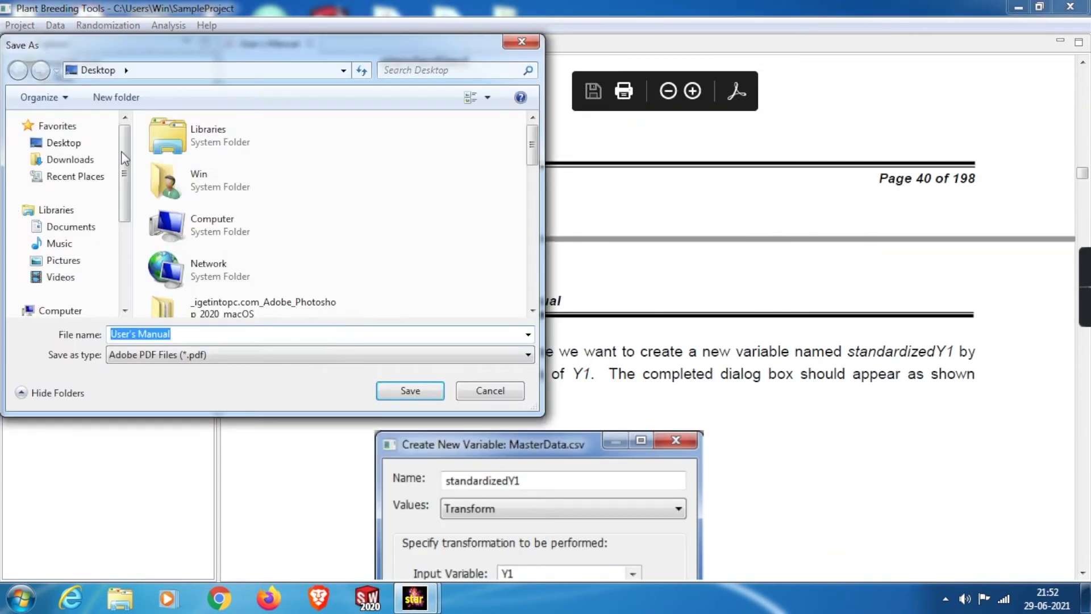
{"action": "type", "text": "plant breeding tools manual"}
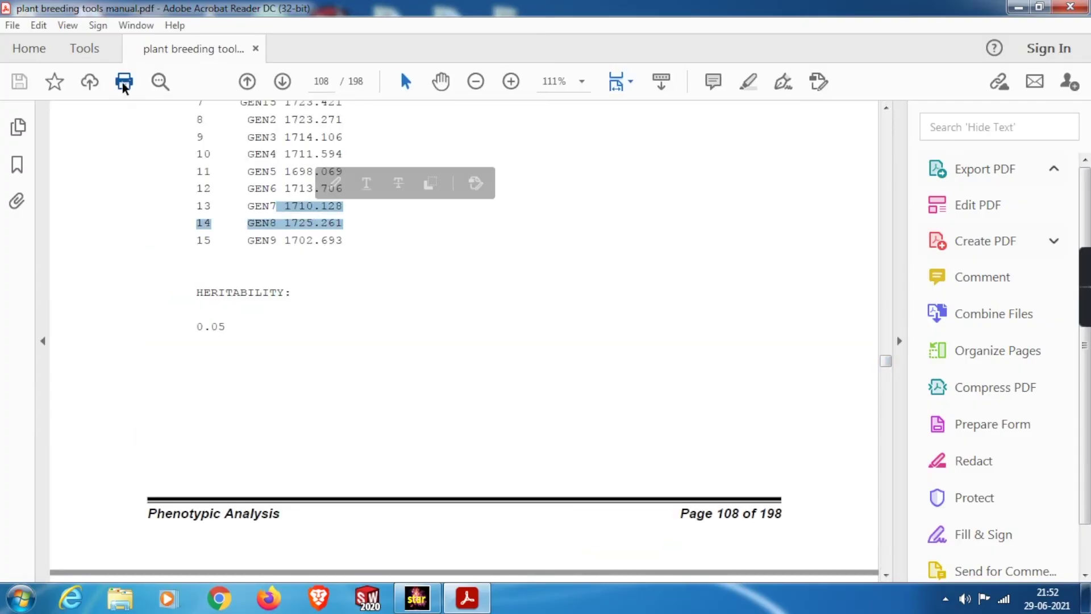
{"action": "left_click", "coordinate": [123, 82]}
{"action": "key", "text": "Escape"}
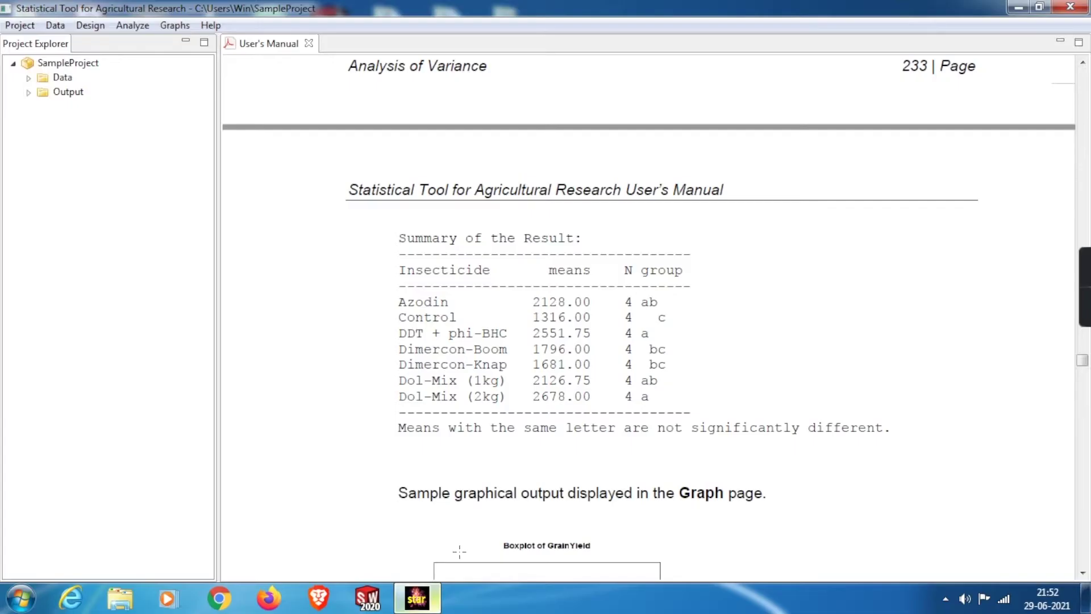
Step: Close STAR, then launch CropStat and maximise its window
{"action": "left_click", "coordinate": [1071, 7]}
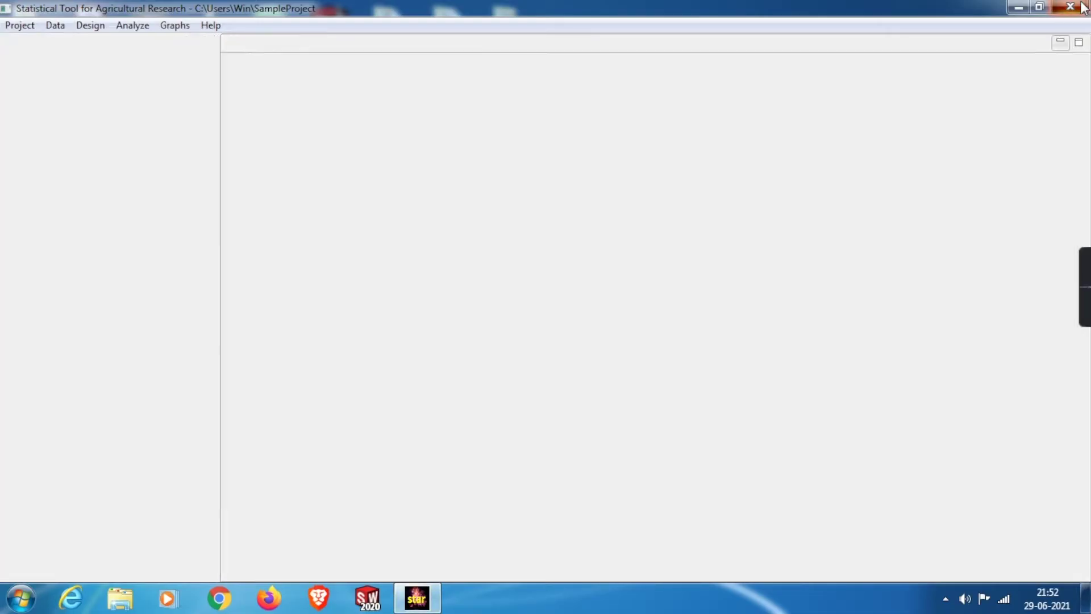
{"action": "double_click", "coordinate": [509, 112]}
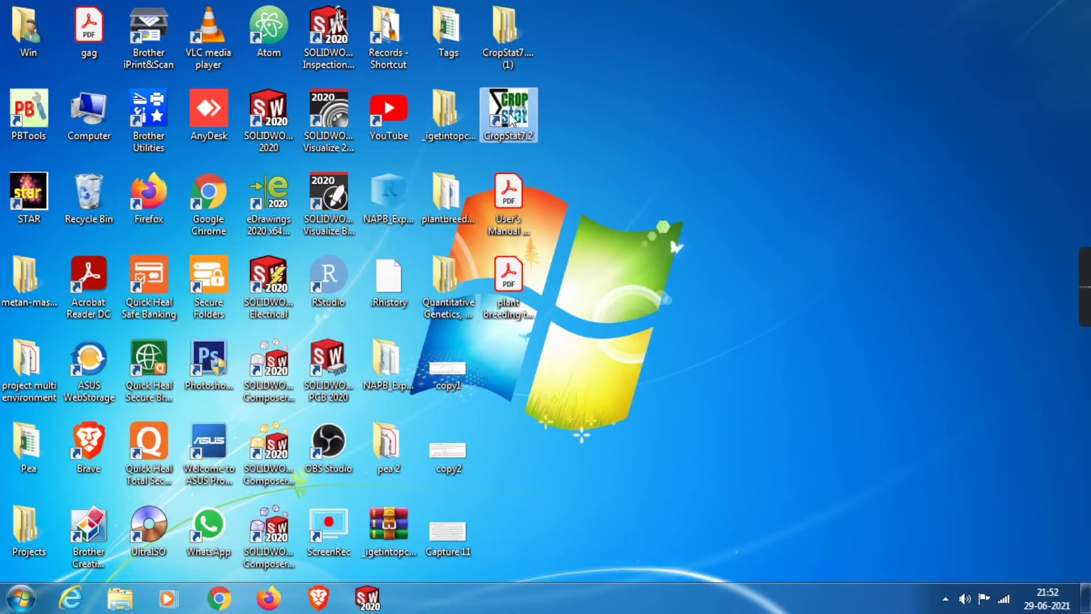
{"action": "left_click", "coordinate": [729, 130]}
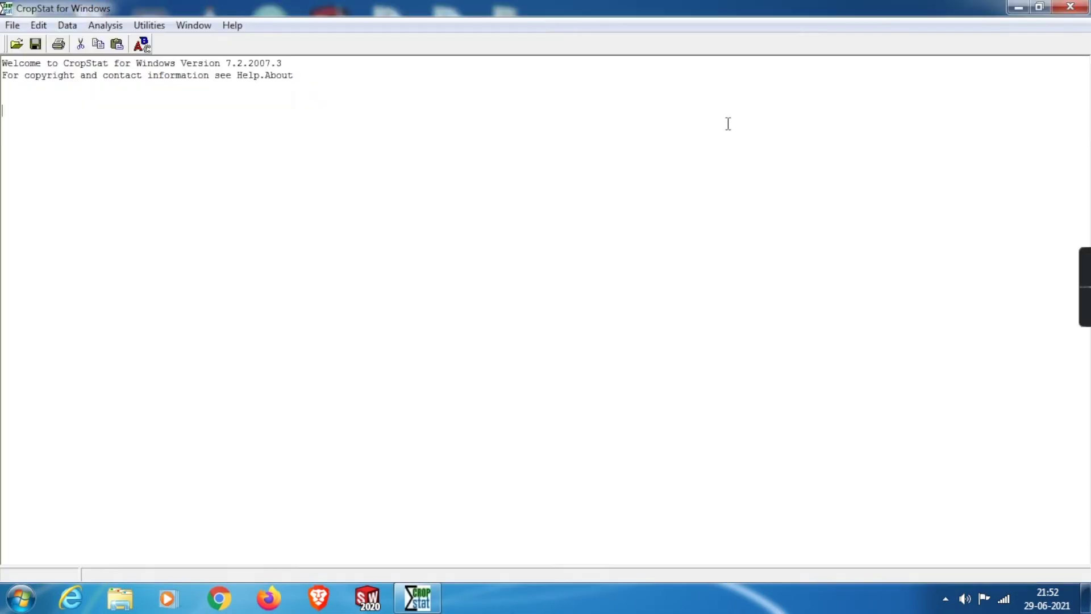
Step: Display the AMMI Models topic from the CropStat help index, dismissing the macro error
{"action": "left_click", "coordinate": [232, 25]}
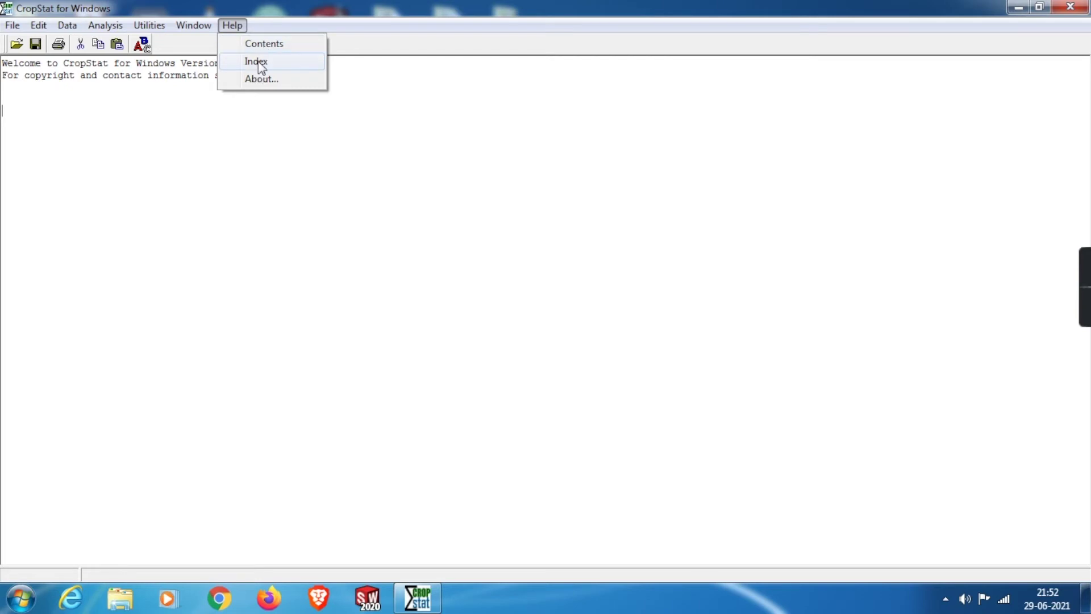
{"action": "left_click", "coordinate": [258, 62]}
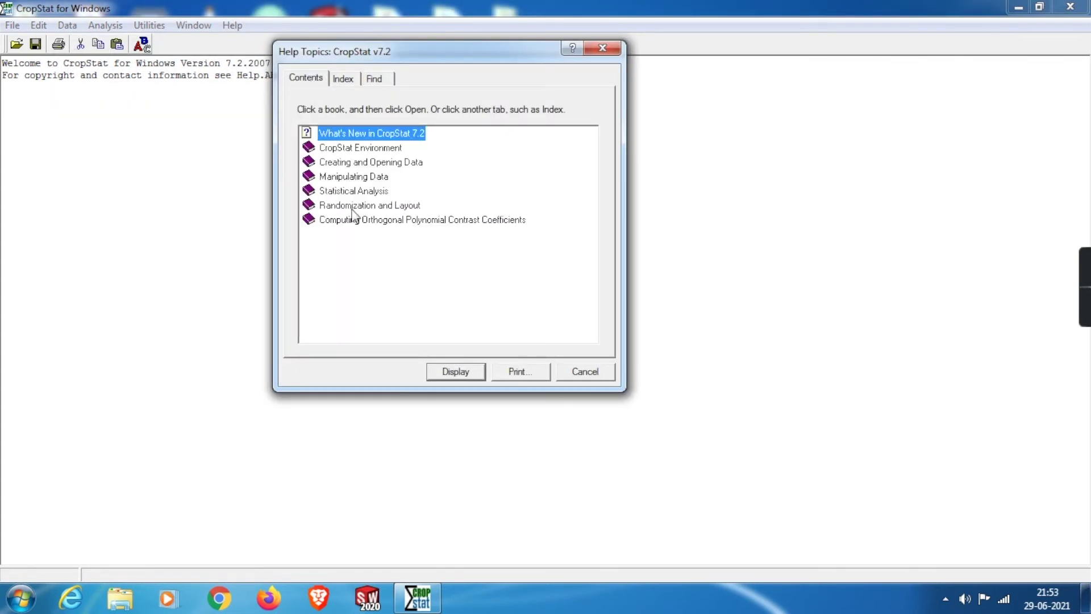
{"action": "left_click", "coordinate": [340, 81]}
{"action": "left_click", "coordinate": [351, 208]}
{"action": "scroll", "coordinate": [353, 219], "scroll_direction": "down", "scroll_amount": 7}
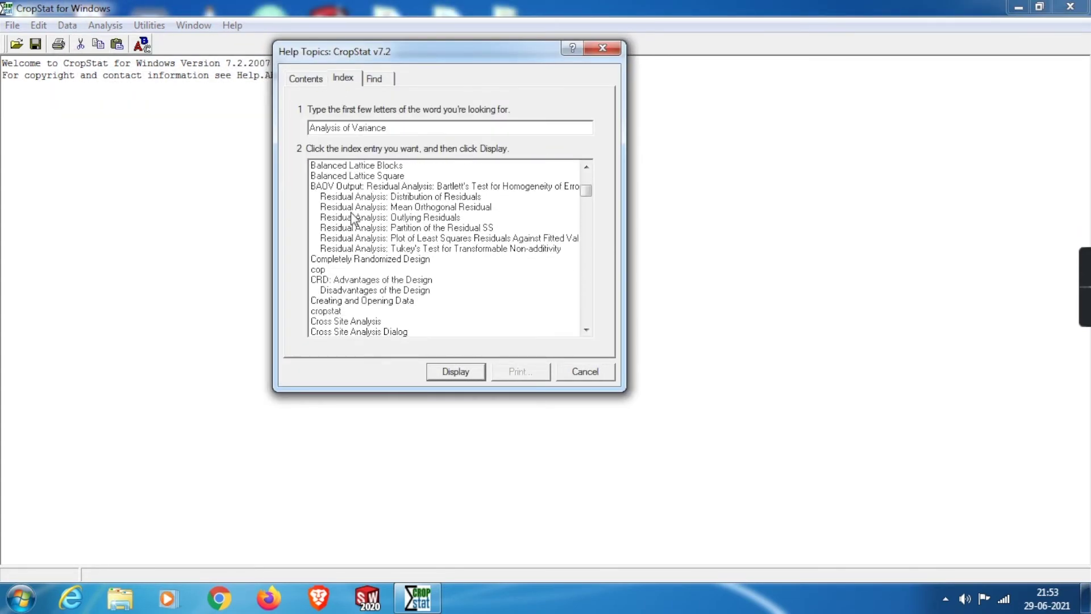
{"action": "left_click", "coordinate": [348, 259]}
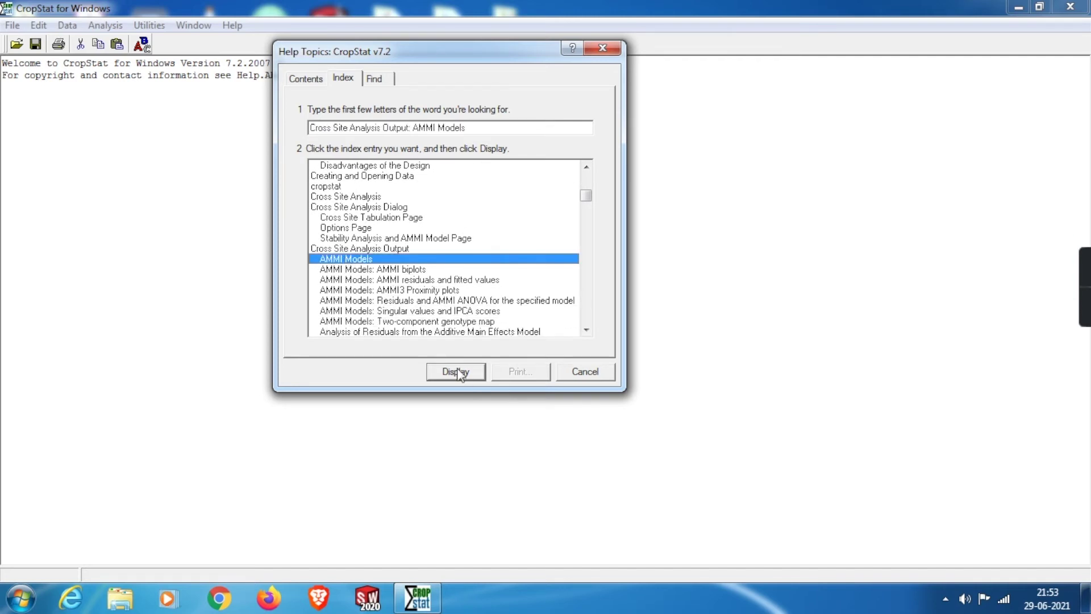
{"action": "left_click", "coordinate": [458, 372]}
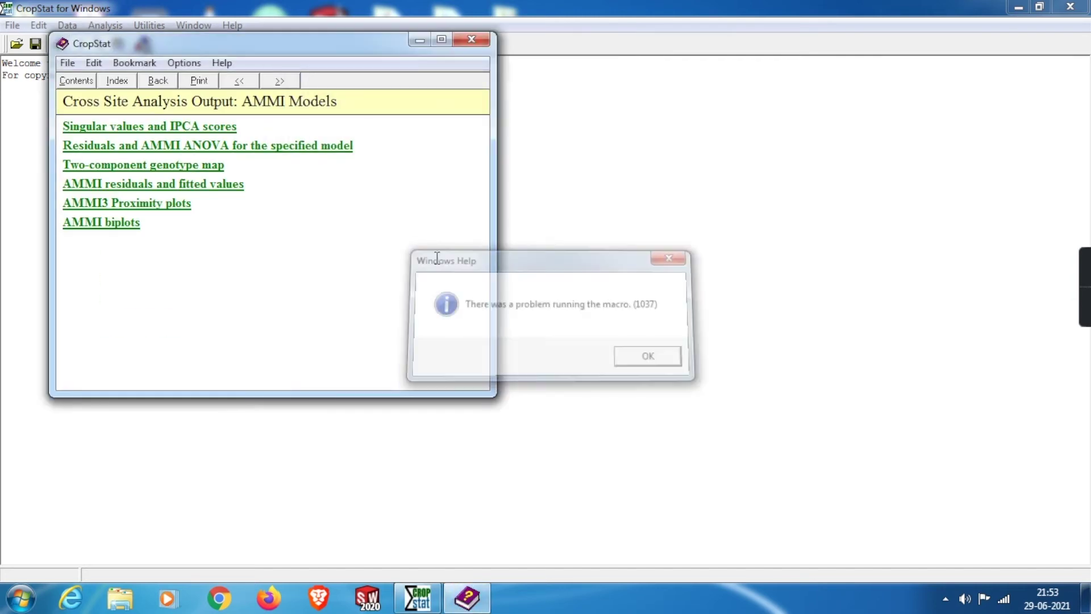
{"action": "left_click", "coordinate": [648, 356]}
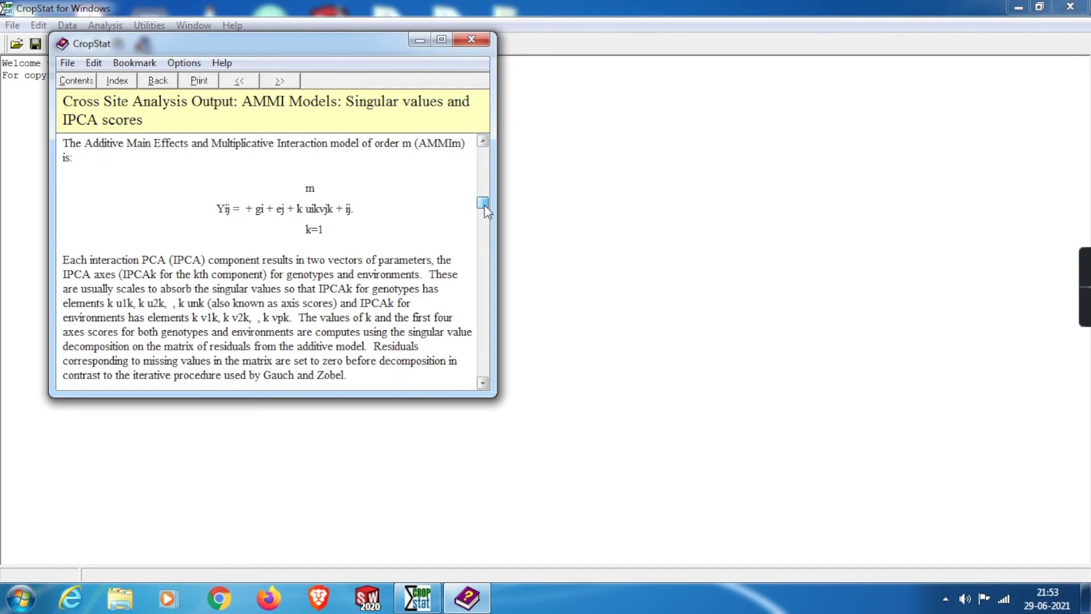
{"action": "left_click_drag", "start_coordinate": [484, 204], "coordinate": [483, 203]}
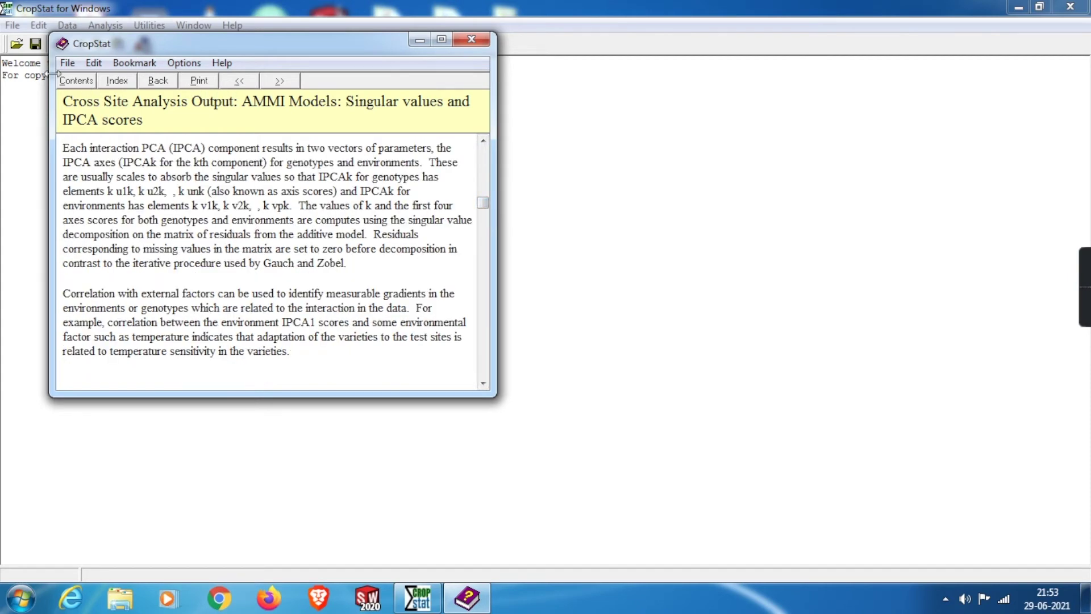
Step: Close the help window and confirm exiting CropStat
{"action": "left_click", "coordinate": [458, 35]}
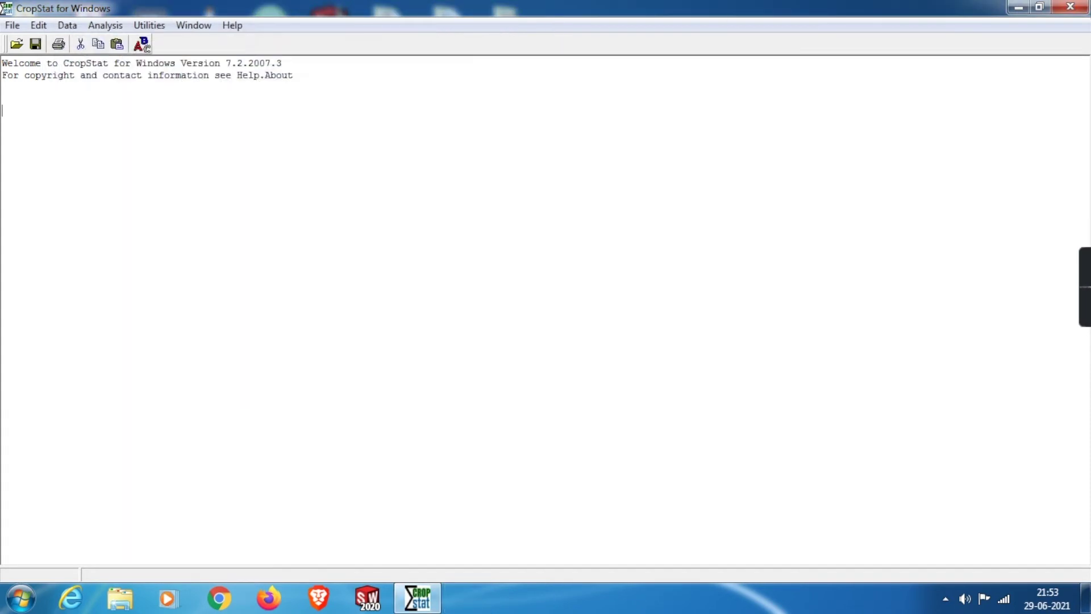
{"action": "left_click", "coordinate": [1070, 7]}
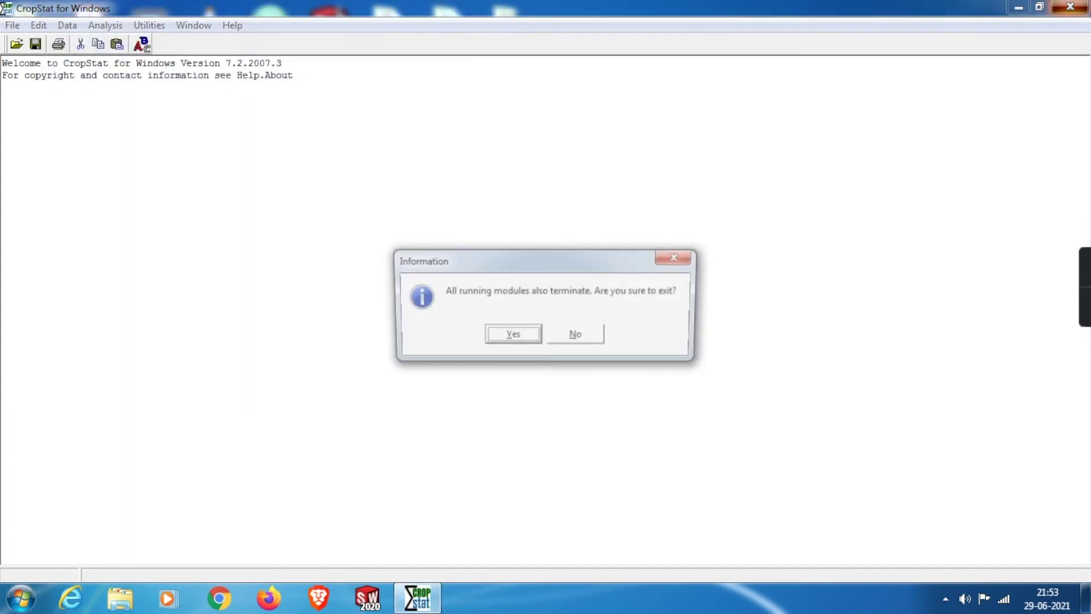
{"action": "left_click", "coordinate": [512, 336]}
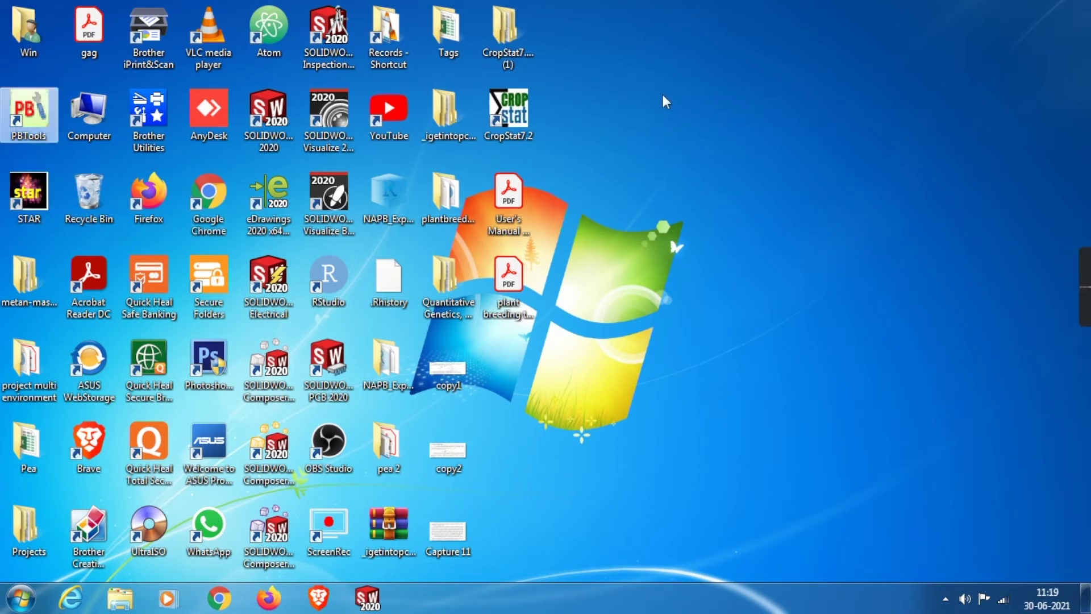
Step: Refresh the desktop and open pea.xlsx from the Pea folder in Excel
{"action": "right_click", "coordinate": [662, 95]}
{"action": "left_click", "coordinate": [706, 140]}
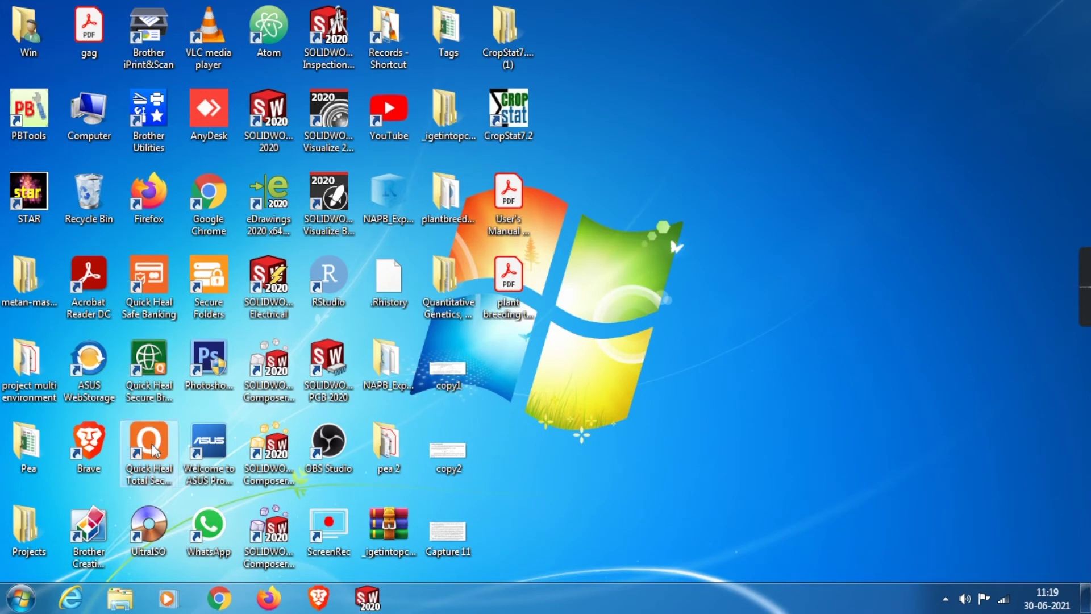
{"action": "double_click", "coordinate": [28, 449]}
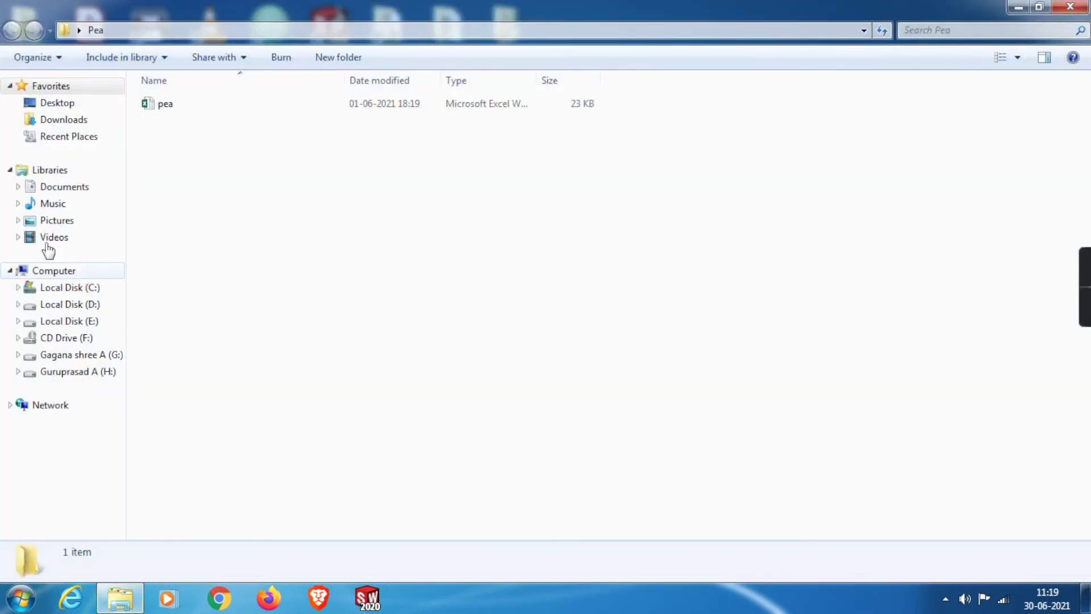
{"action": "double_click", "coordinate": [155, 105]}
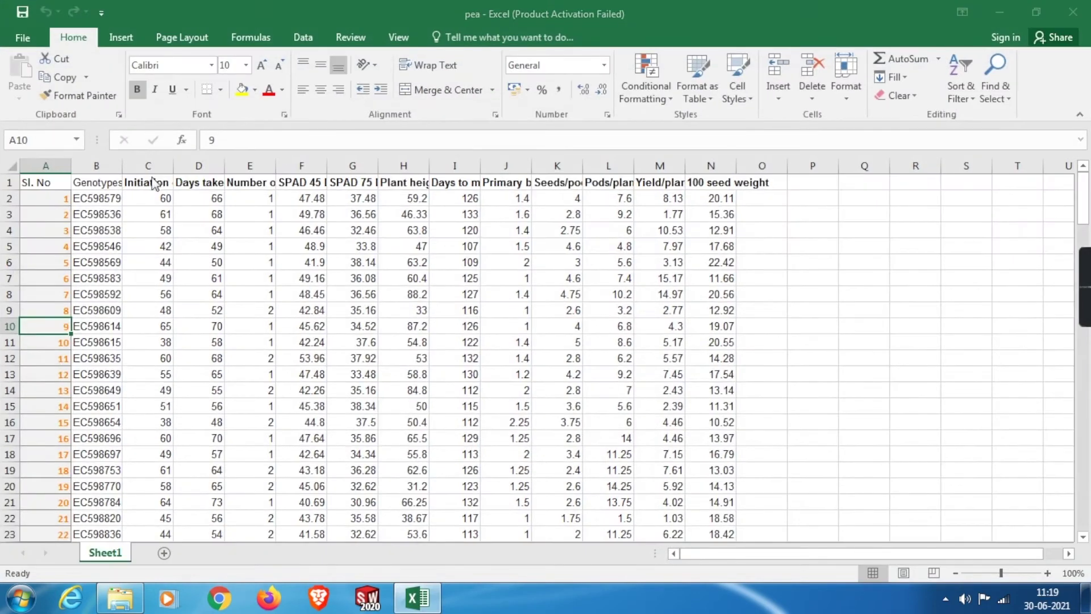
{"action": "left_click", "coordinate": [717, 118]}
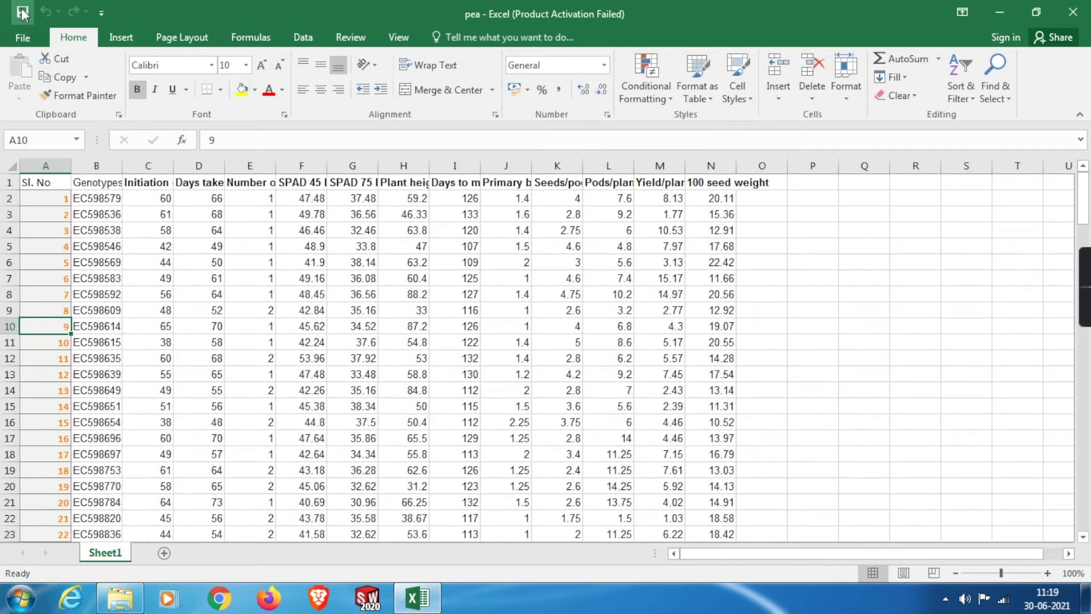
Step: In Save As, create a 'data analysis' folder on the Desktop
{"action": "left_click", "coordinate": [18, 35]}
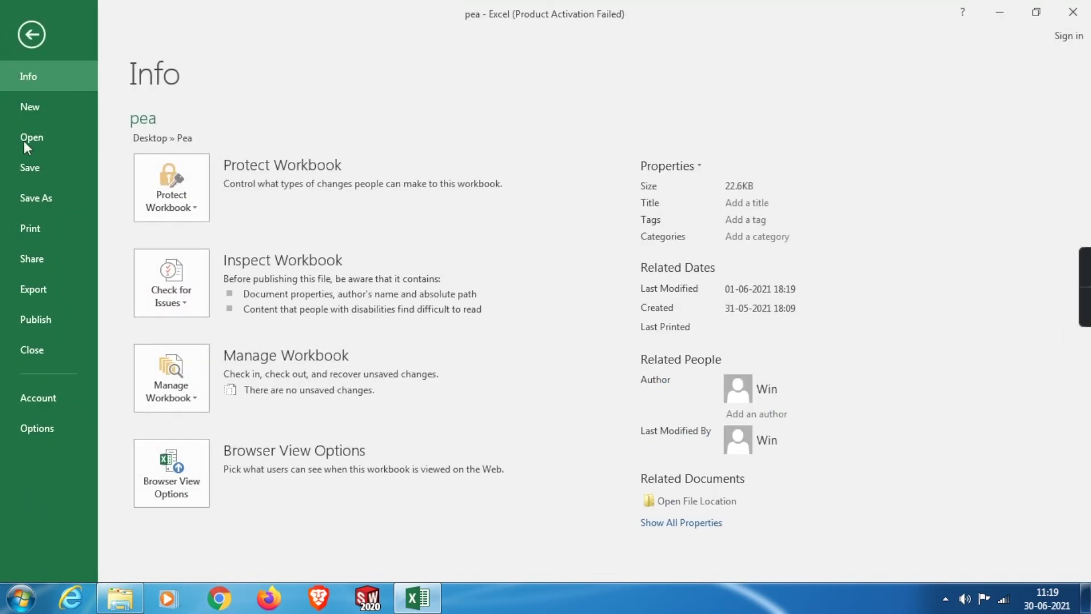
{"action": "left_click", "coordinate": [46, 202]}
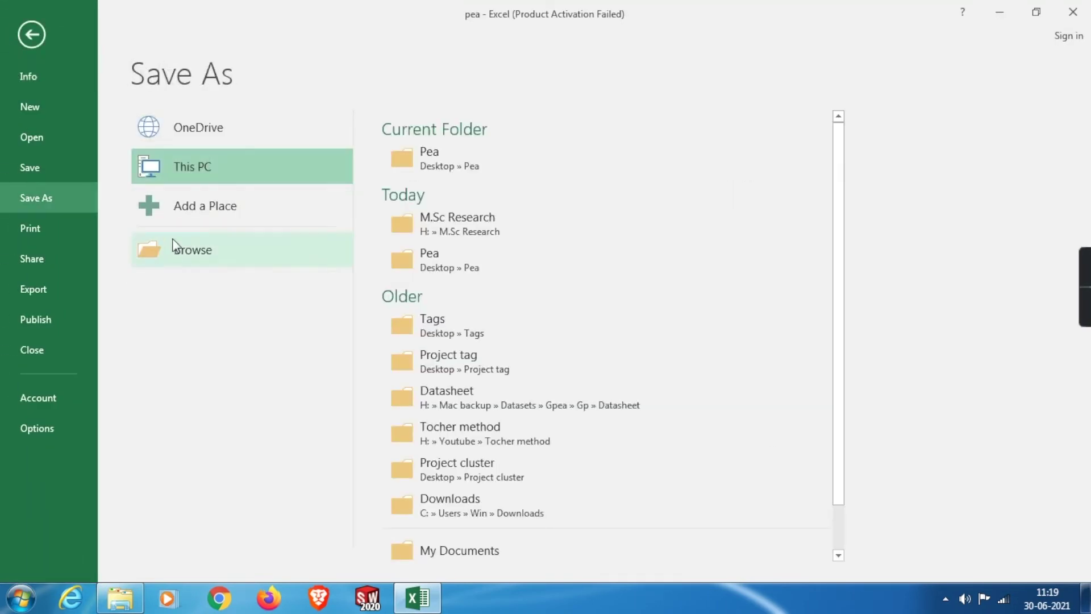
{"action": "left_click", "coordinate": [199, 253]}
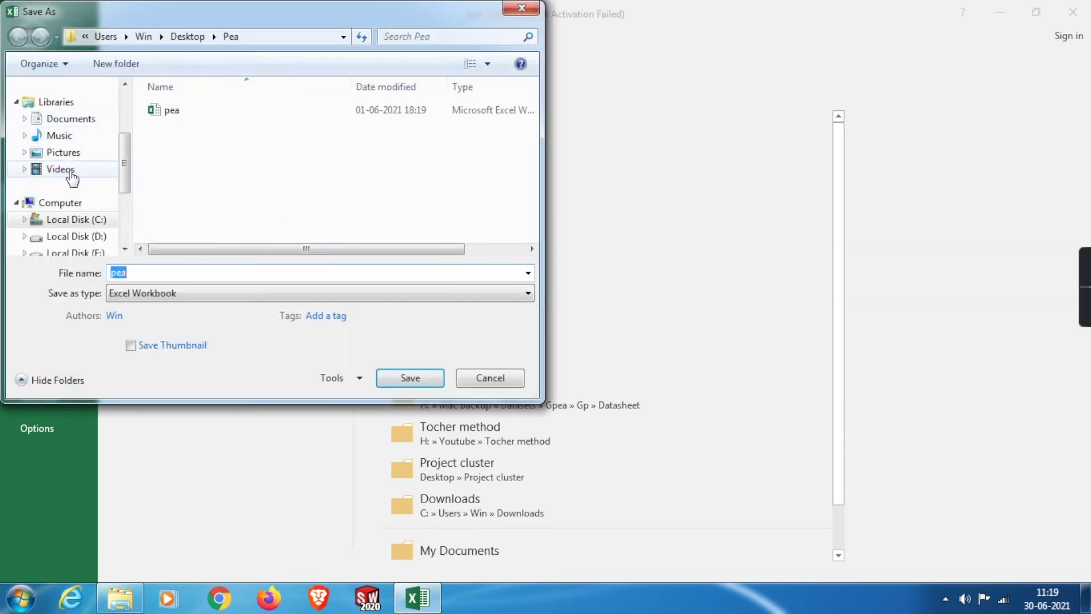
{"action": "left_click", "coordinate": [63, 84]}
{"action": "left_click", "coordinate": [116, 63]}
{"action": "type", "text": "data analysis"}
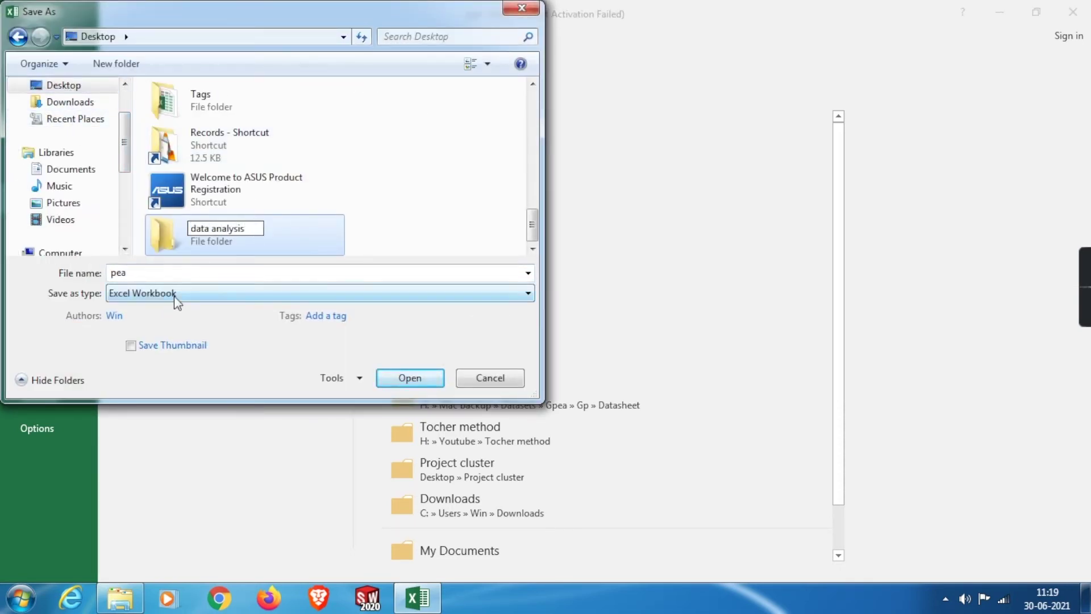
{"action": "key", "text": "Return"}
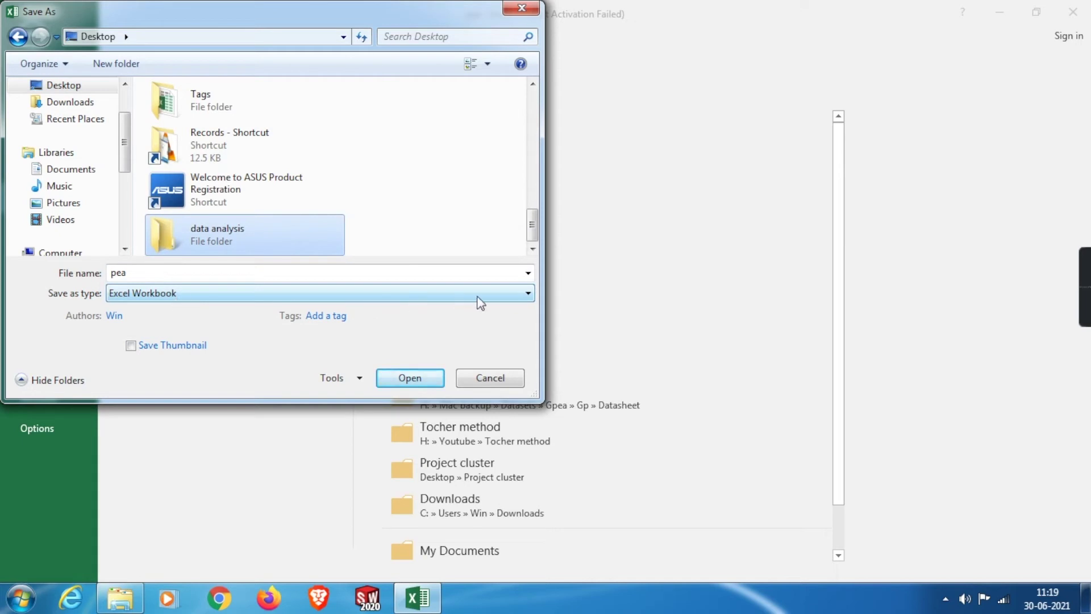
Step: Save pea as CSV (Comma delimited) inside the data analysis folder
{"action": "left_click", "coordinate": [517, 300]}
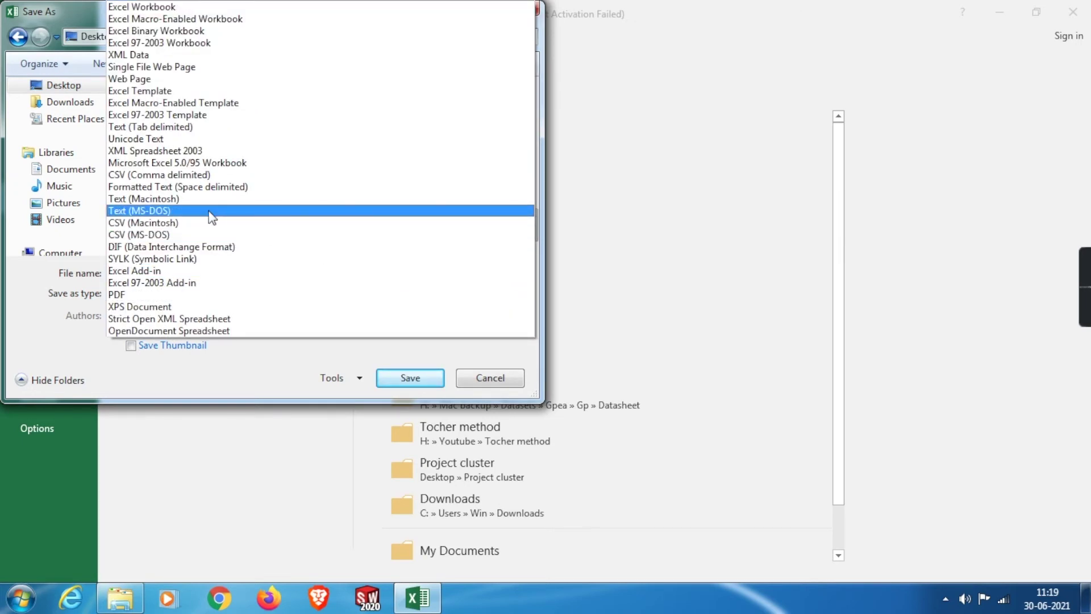
{"action": "left_click", "coordinate": [140, 175]}
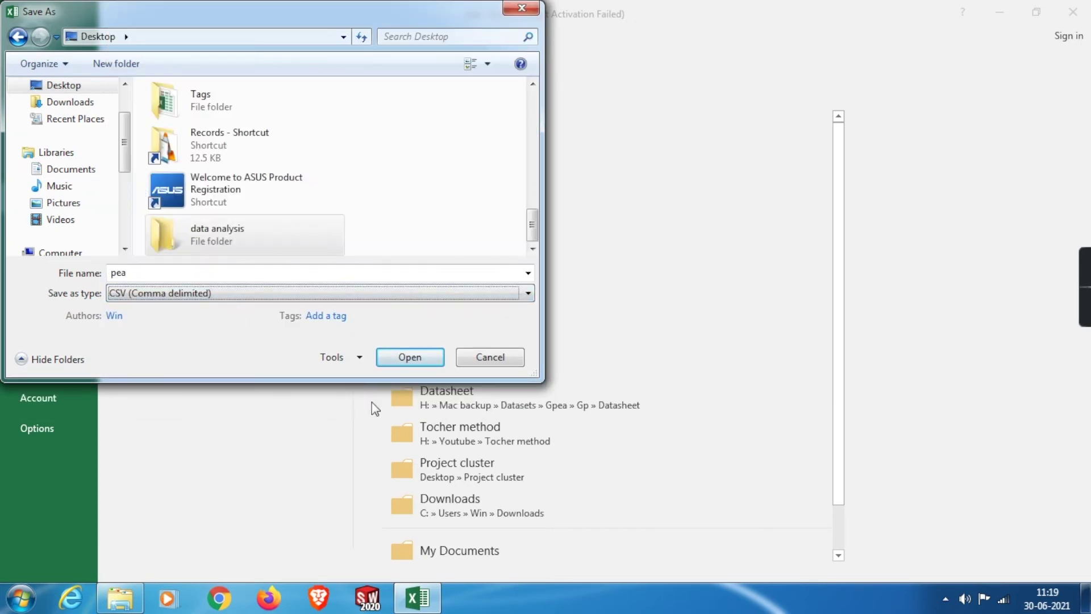
{"action": "left_click", "coordinate": [418, 360]}
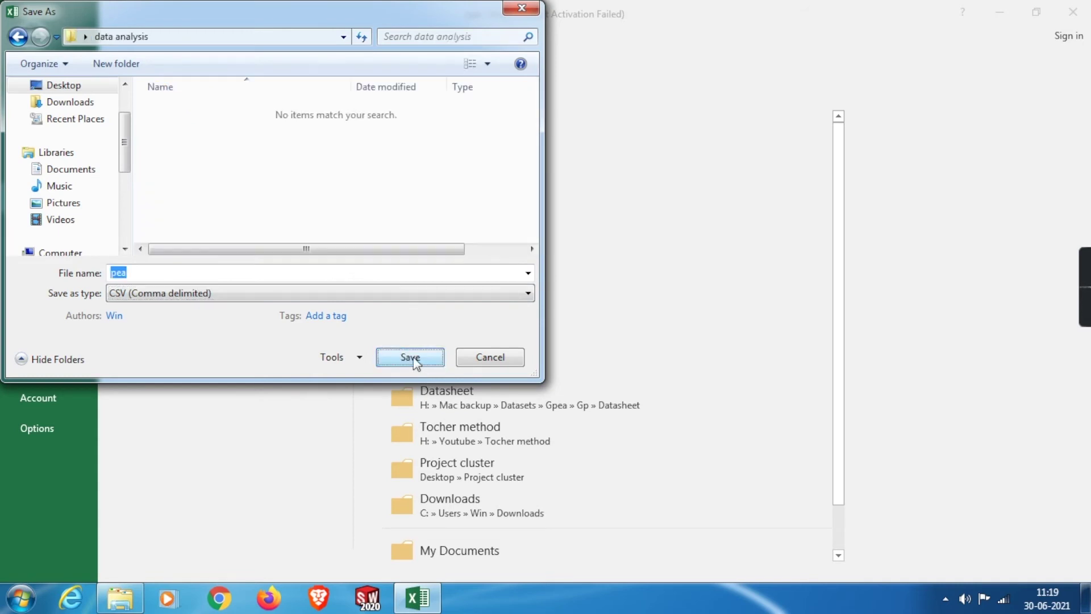
{"action": "left_click", "coordinate": [413, 356]}
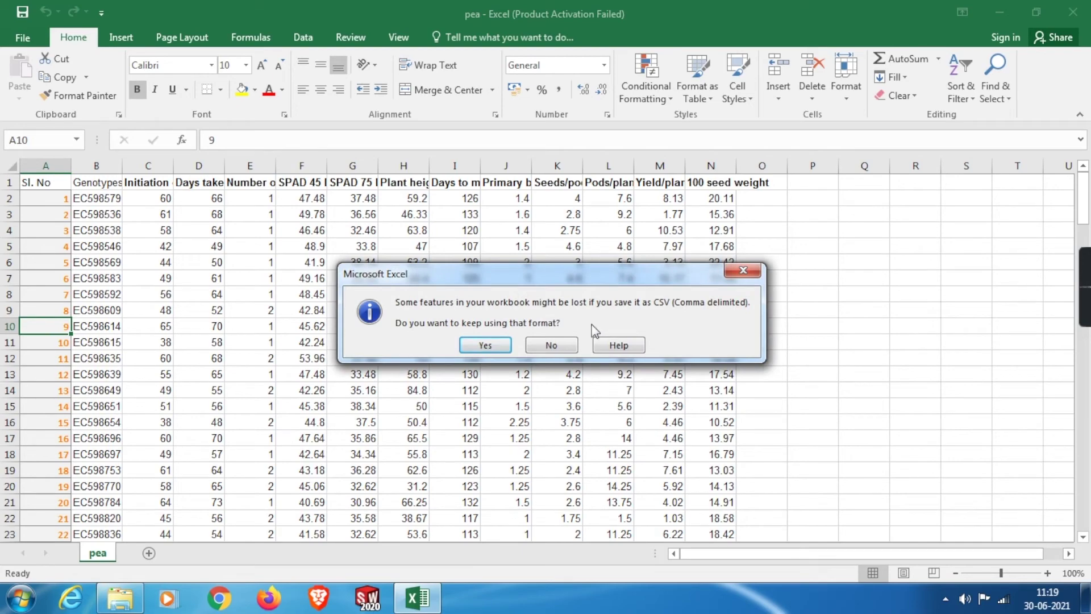
{"action": "left_click", "coordinate": [547, 352]}
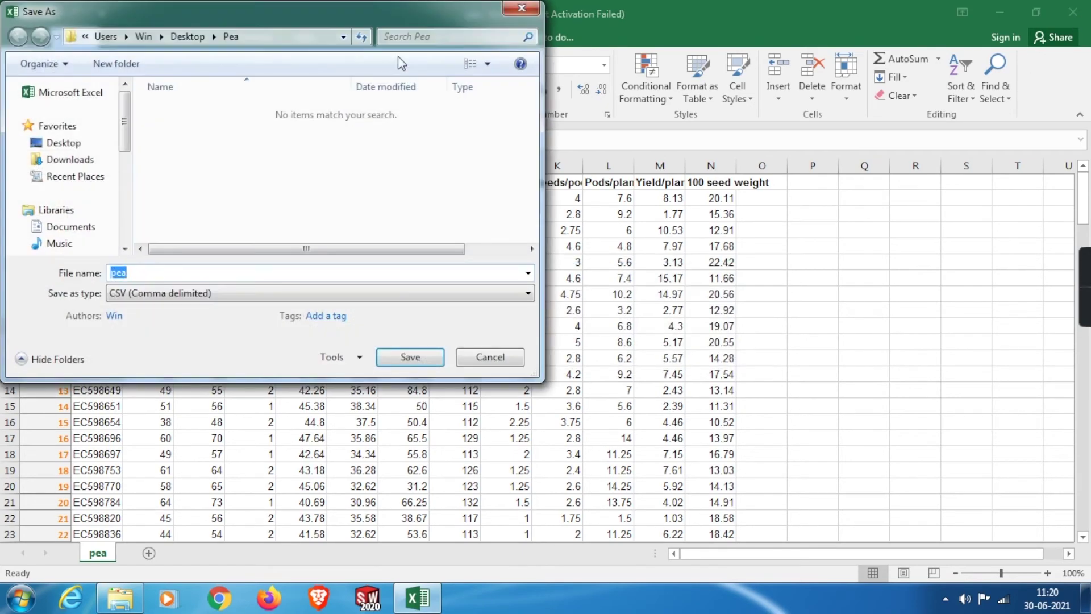
{"action": "key", "text": "Escape"}
Step: Close Excel without saving further changes and refresh the desktop
{"action": "left_click", "coordinate": [541, 314]}
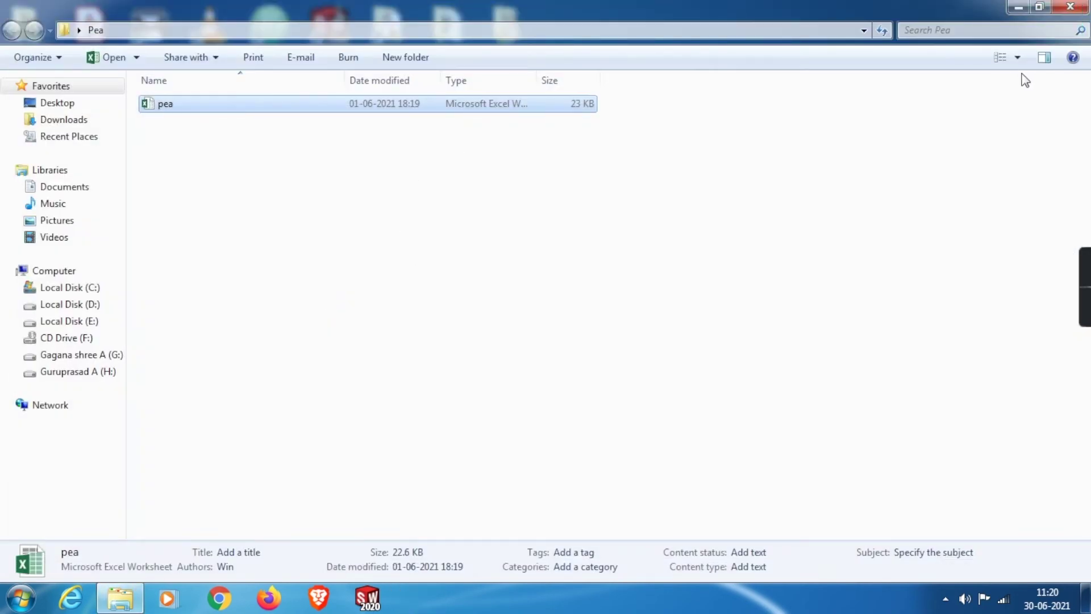
{"action": "left_click", "coordinate": [1083, 6]}
{"action": "right_click", "coordinate": [781, 60]}
{"action": "left_click", "coordinate": [834, 105]}
{"action": "right_click", "coordinate": [752, 49]}
{"action": "left_click", "coordinate": [788, 96]}
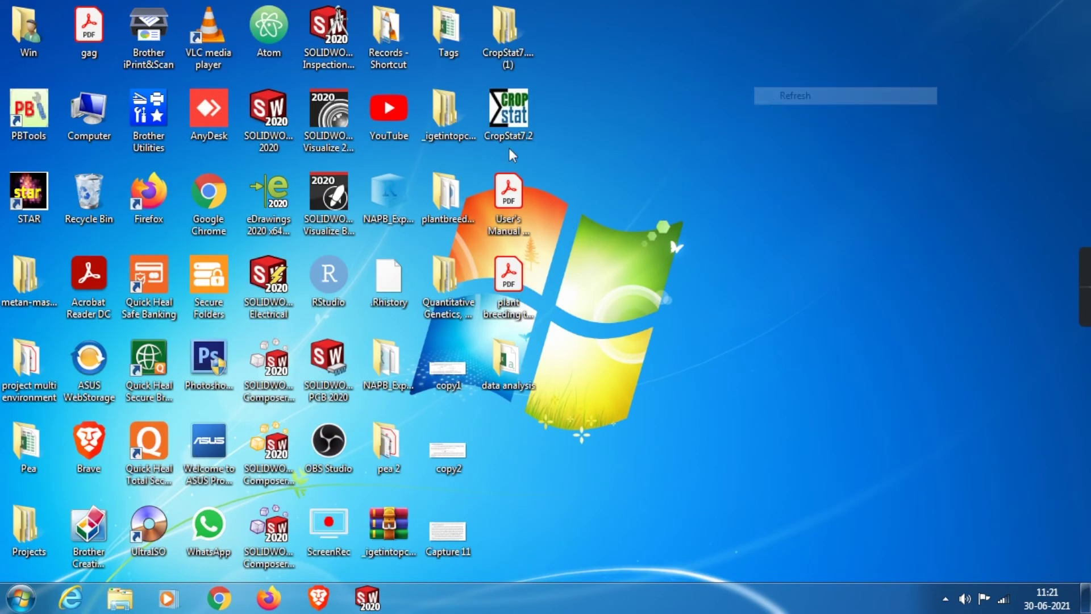
Step: Launch STAR and import pea from Desktop\data analysis into the project's Data folder
{"action": "double_click", "coordinate": [35, 196]}
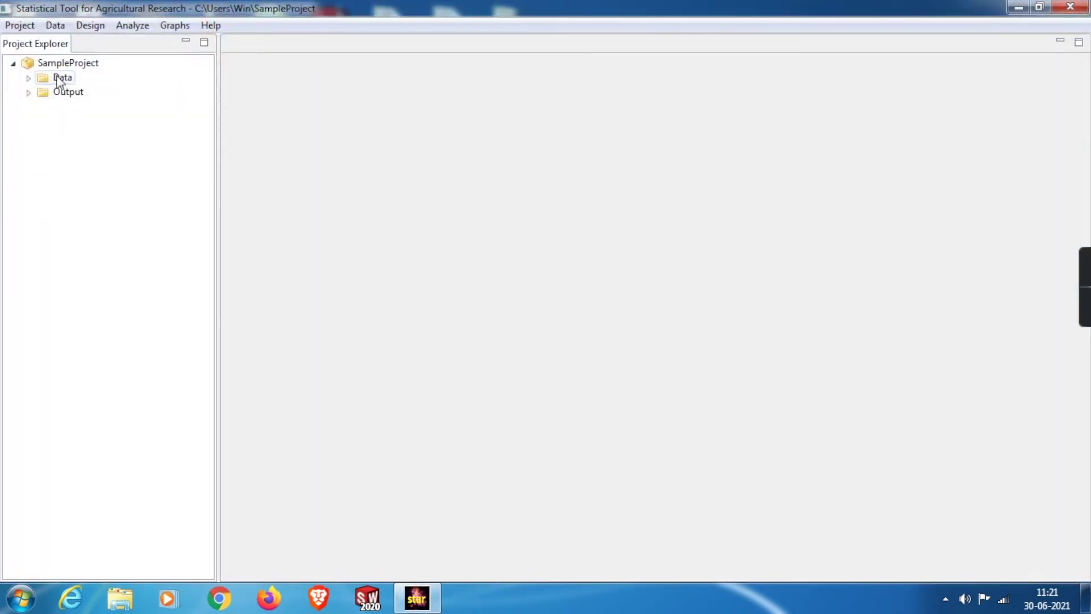
{"action": "left_click", "coordinate": [60, 78]}
{"action": "right_click", "coordinate": [60, 79]}
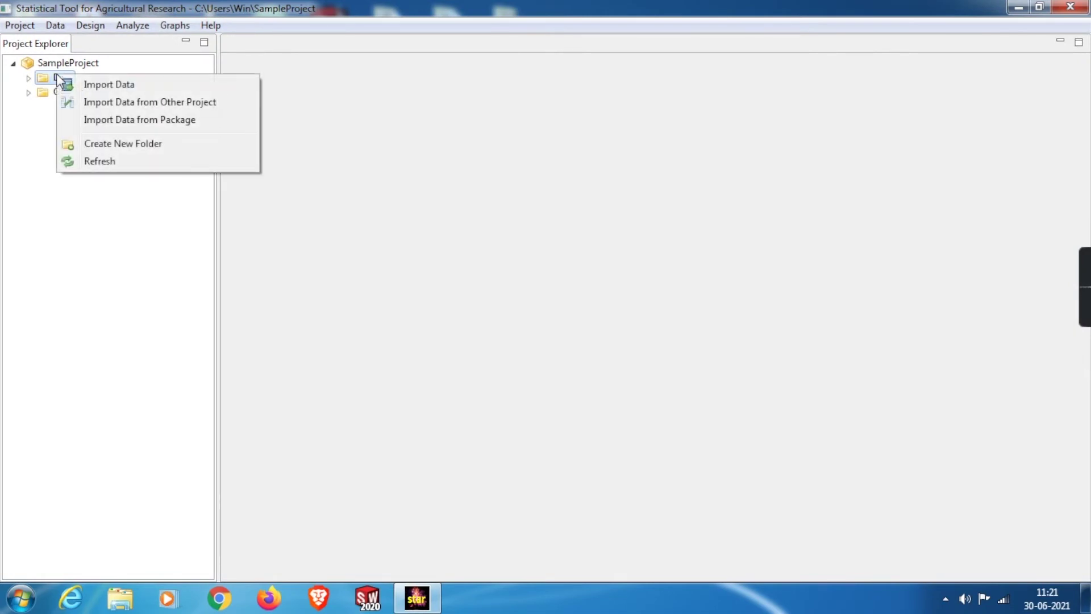
{"action": "left_click", "coordinate": [103, 86]}
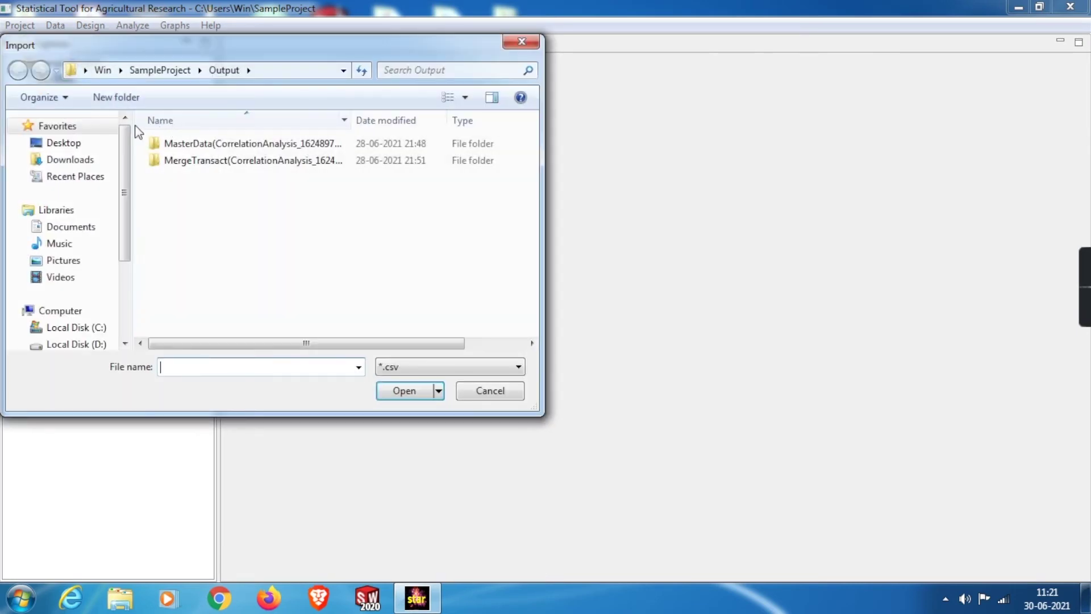
{"action": "left_click", "coordinate": [74, 149]}
{"action": "left_click_drag", "start_coordinate": [535, 155], "coordinate": [536, 187]}
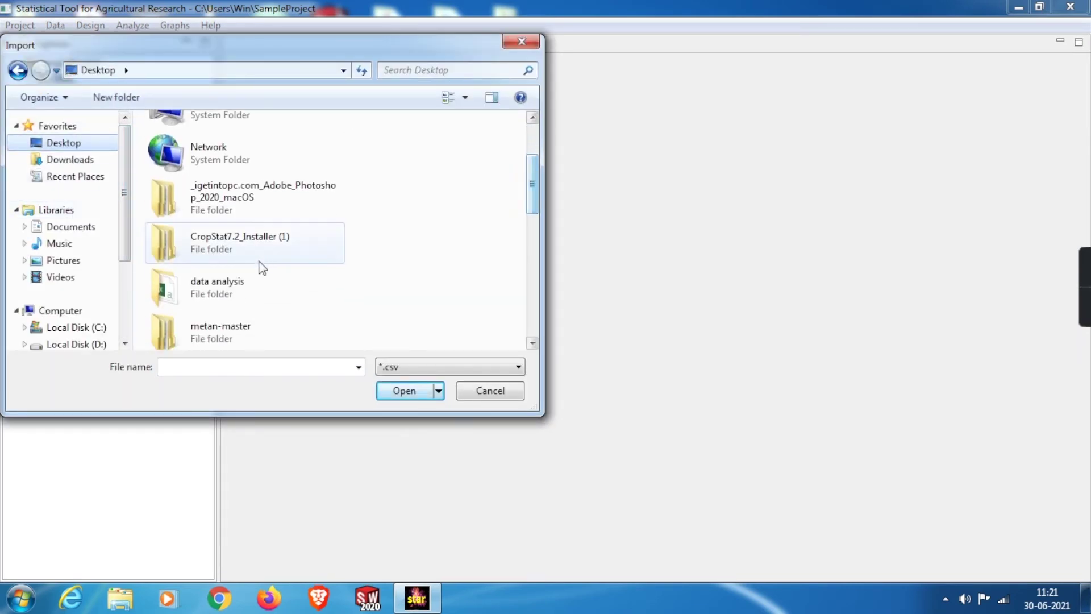
{"action": "double_click", "coordinate": [234, 300]}
{"action": "left_click", "coordinate": [194, 150]}
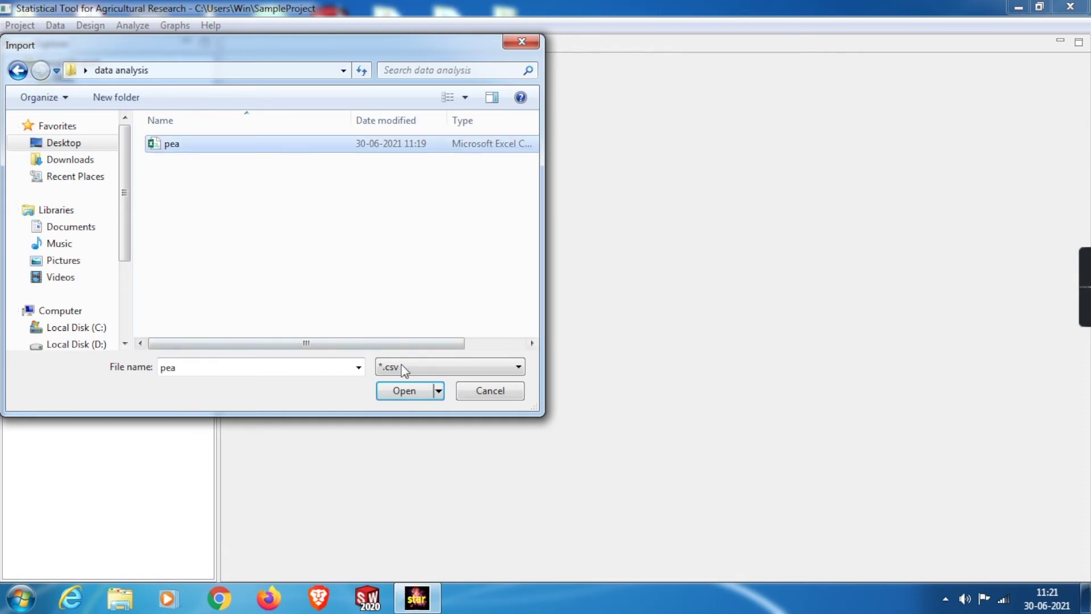
{"action": "left_click", "coordinate": [407, 395]}
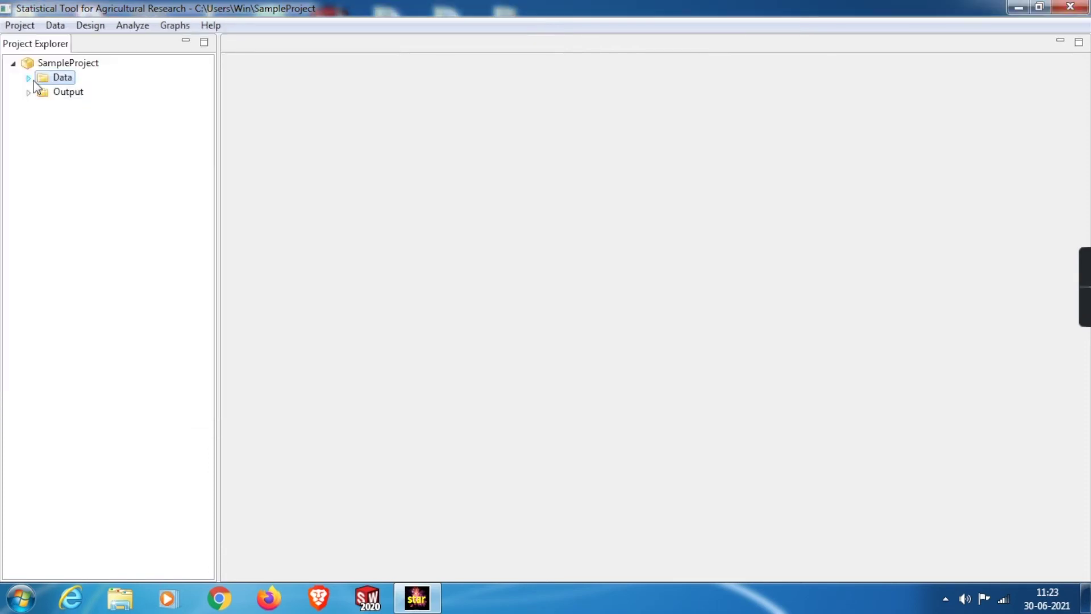
Step: Open pea.csv from the Data folder and acknowledge the renamed-columns warning
{"action": "left_click", "coordinate": [29, 79]}
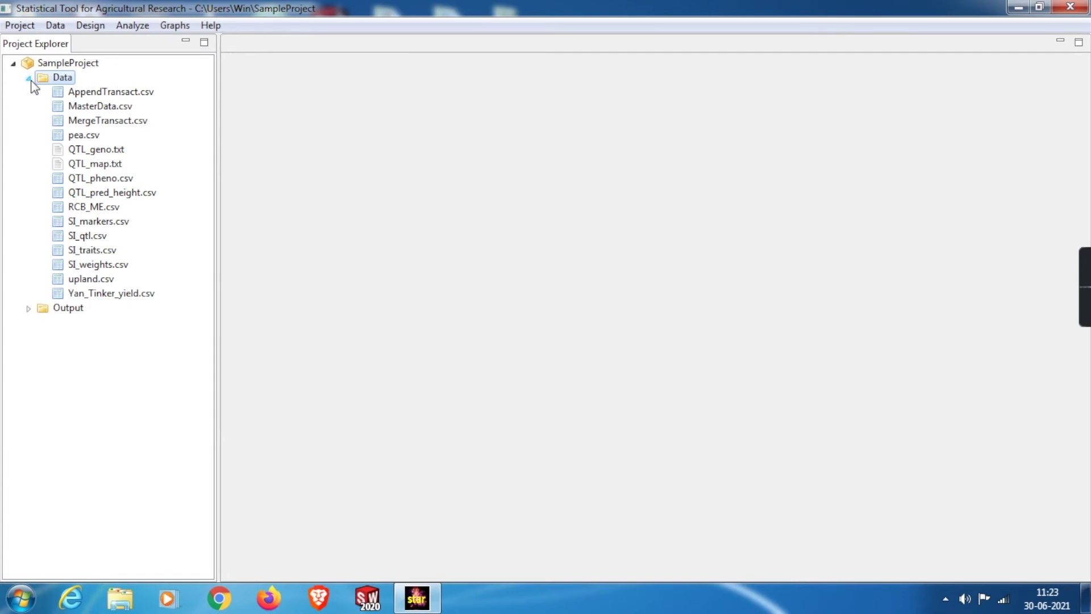
{"action": "double_click", "coordinate": [82, 136]}
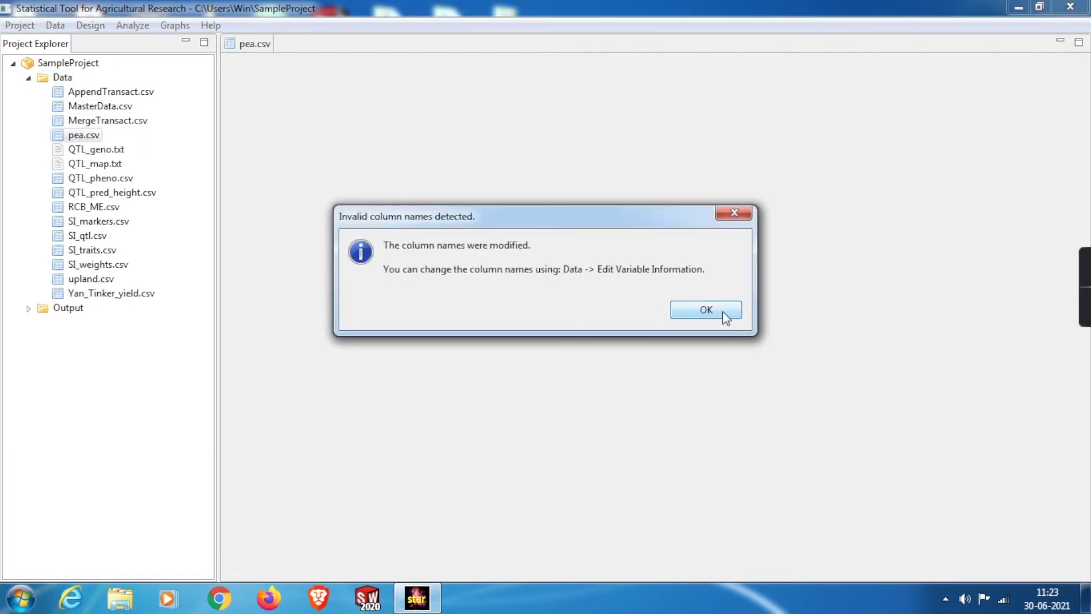
{"action": "left_click", "coordinate": [720, 312]}
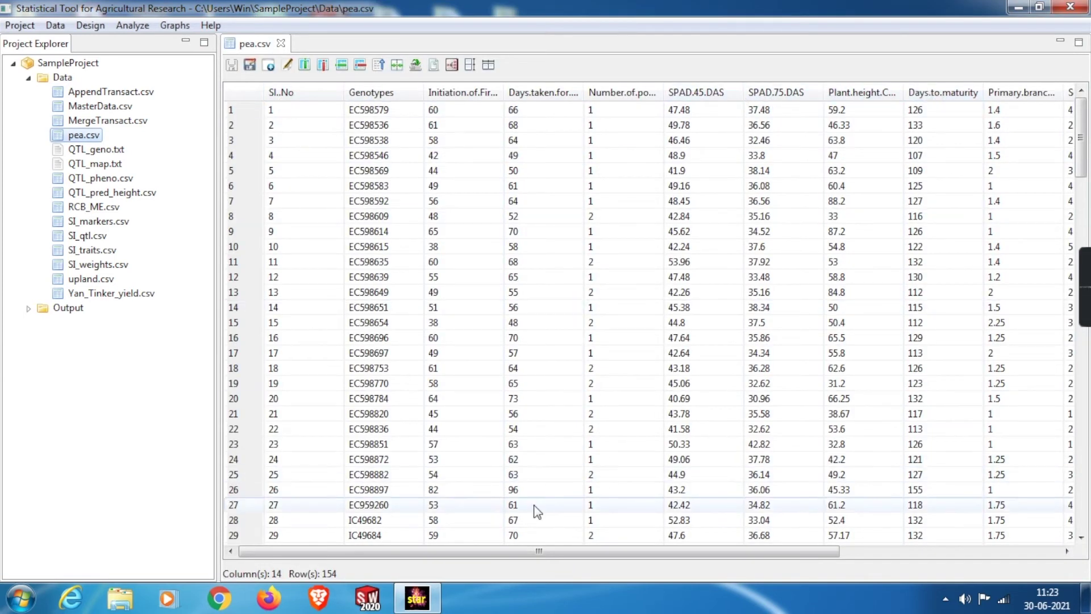
Step: Run a correlation on the twelve traits Initiation.of.First.flower through X100.seed.weight
{"action": "left_click_drag", "start_coordinate": [574, 550], "coordinate": [873, 369]}
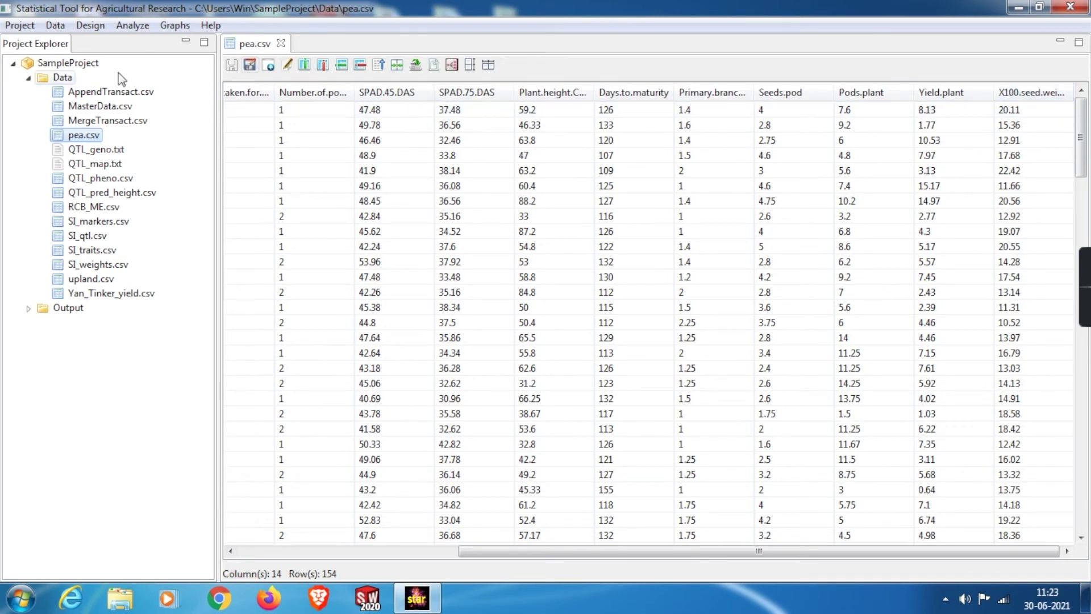
{"action": "left_click", "coordinate": [133, 27]}
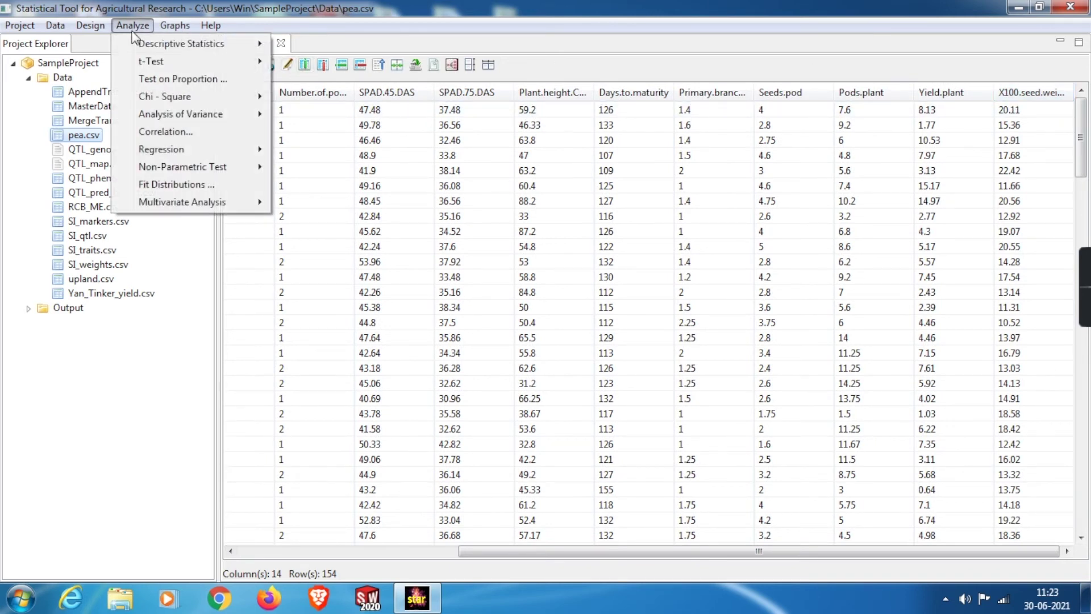
{"action": "left_click", "coordinate": [156, 133]}
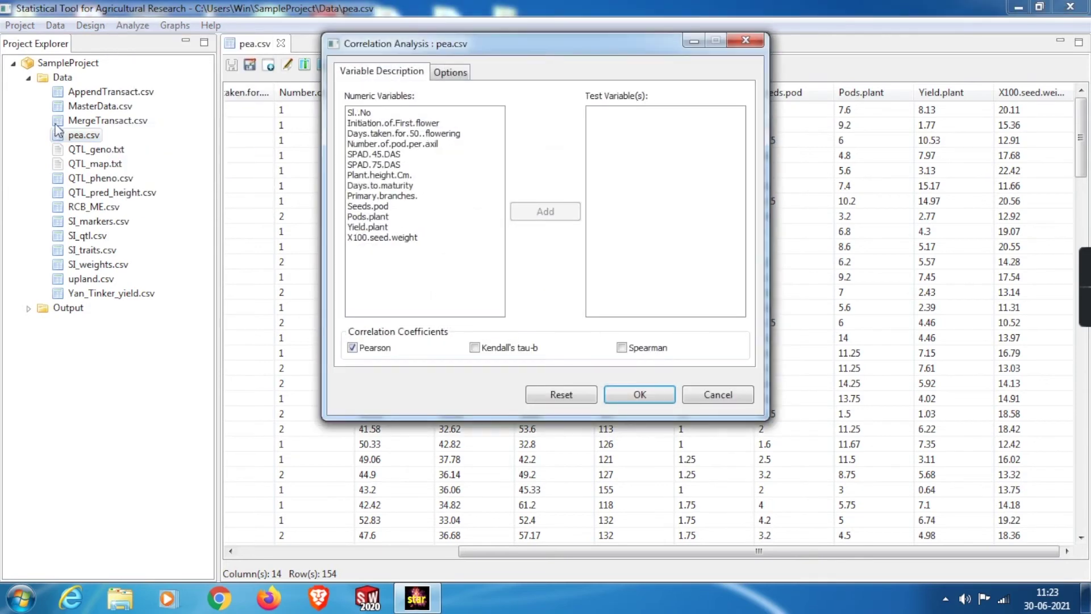
{"action": "left_click", "coordinate": [392, 124]}
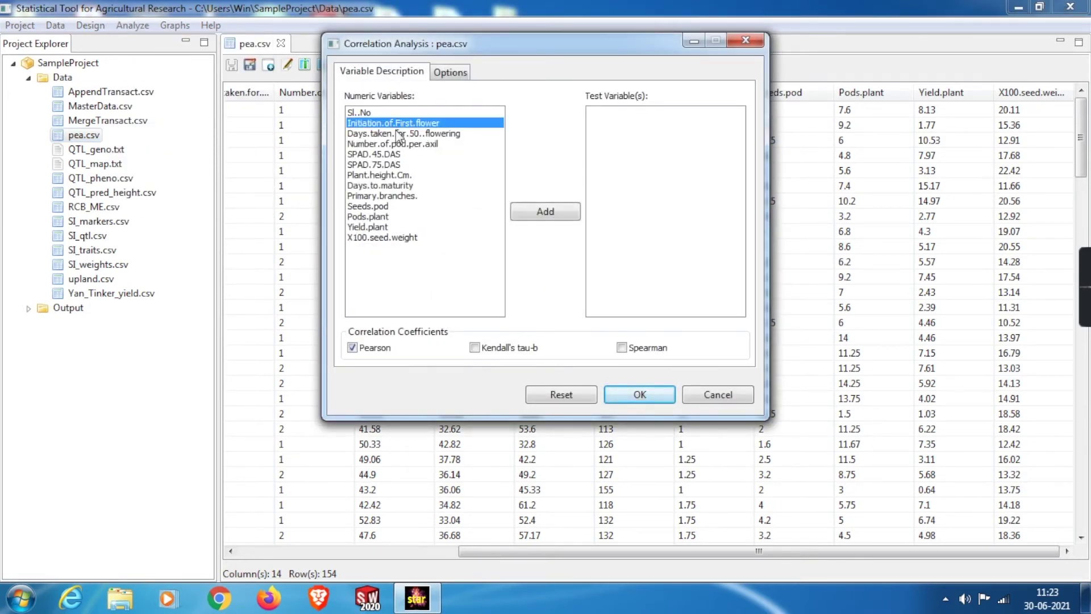
{"action": "left_click", "coordinate": [375, 238], "text": "shift"}
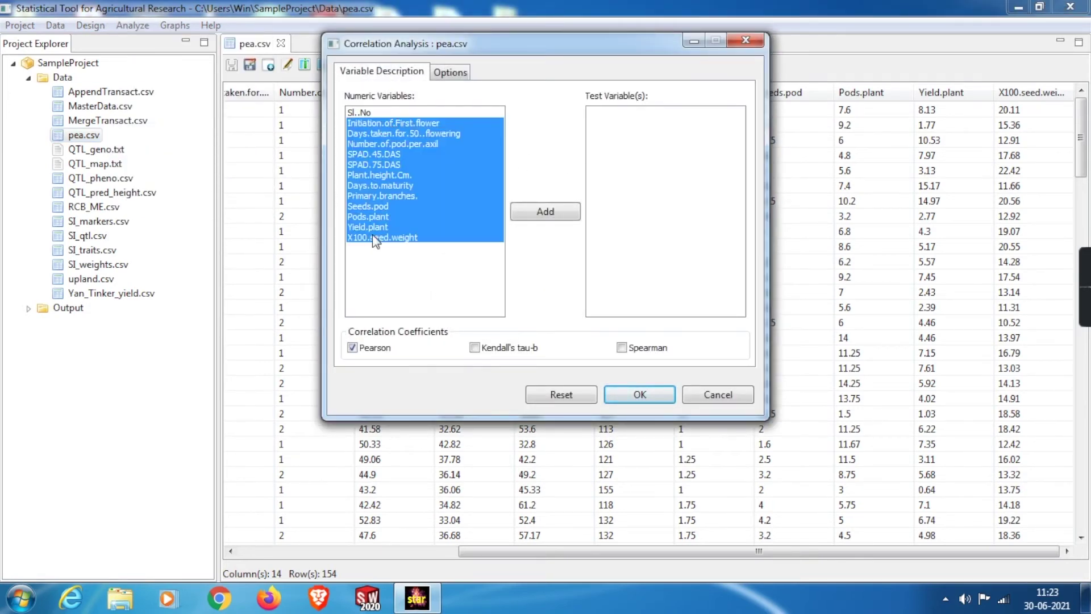
{"action": "left_click", "coordinate": [558, 213]}
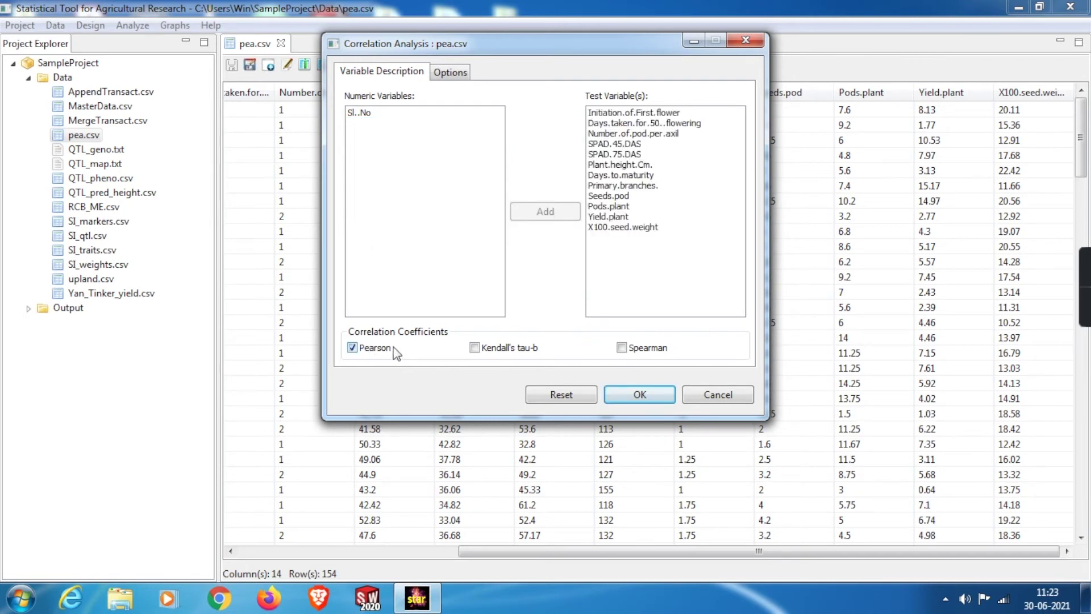
{"action": "left_click", "coordinate": [640, 394]}
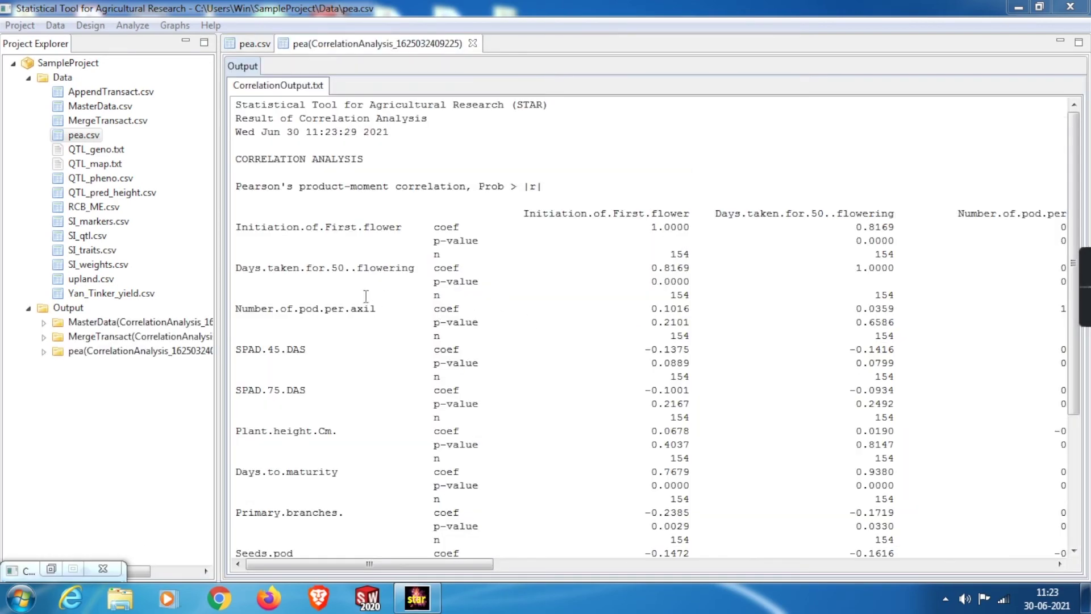
Step: Open CorrelationOutput.txt from the pea correlation output folder and scroll through it
{"action": "left_click", "coordinate": [44, 353]}
{"action": "double_click", "coordinate": [128, 365]}
{"action": "scroll", "coordinate": [1062, 269], "scroll_direction": "right", "scroll_amount": 5}
{"action": "scroll", "coordinate": [1062, 269], "scroll_direction": "left", "scroll_amount": 5}
{"action": "scroll", "coordinate": [1062, 269], "scroll_direction": "down", "scroll_amount": 4}
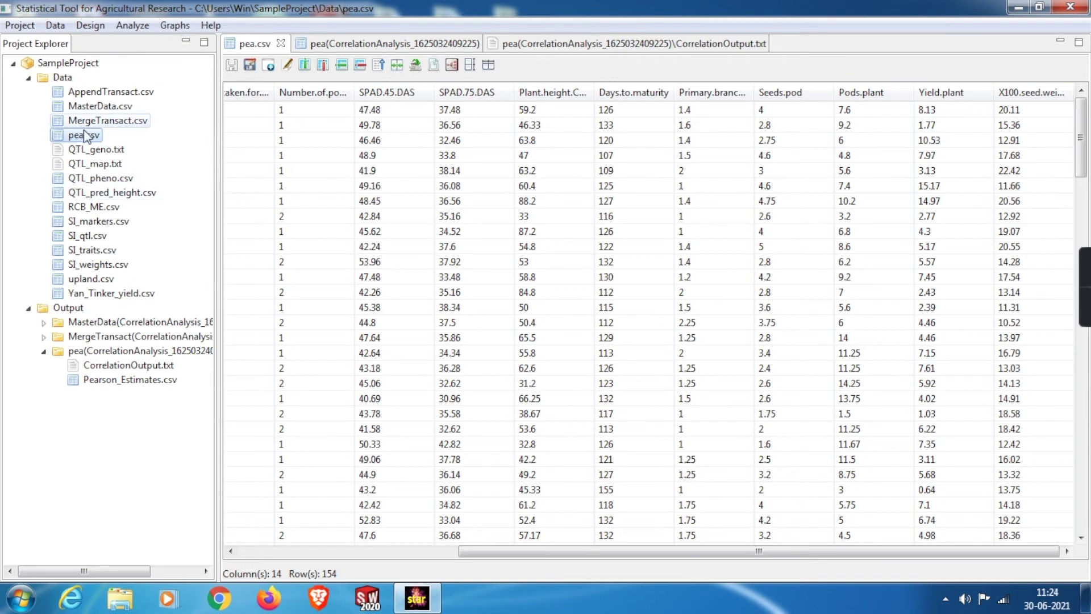
Step: Run PCA on traits Initiation.of.First.flower through X100.seed.weight, with Genotypes as ID variable
{"action": "left_click", "coordinate": [131, 26]}
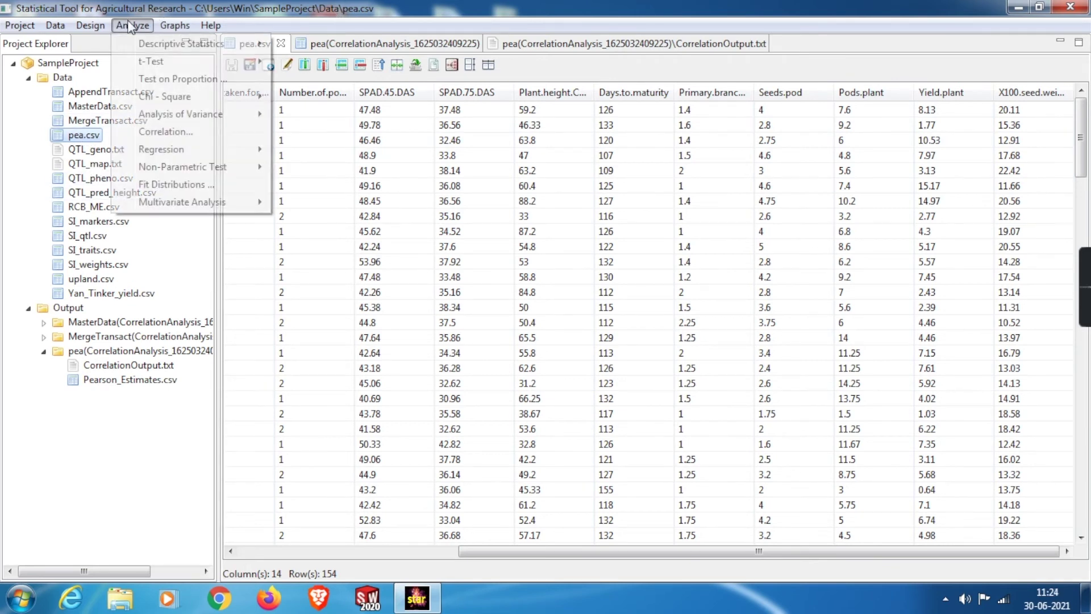
{"action": "mouse_move", "coordinate": [173, 203]}
{"action": "left_click", "coordinate": [322, 204]}
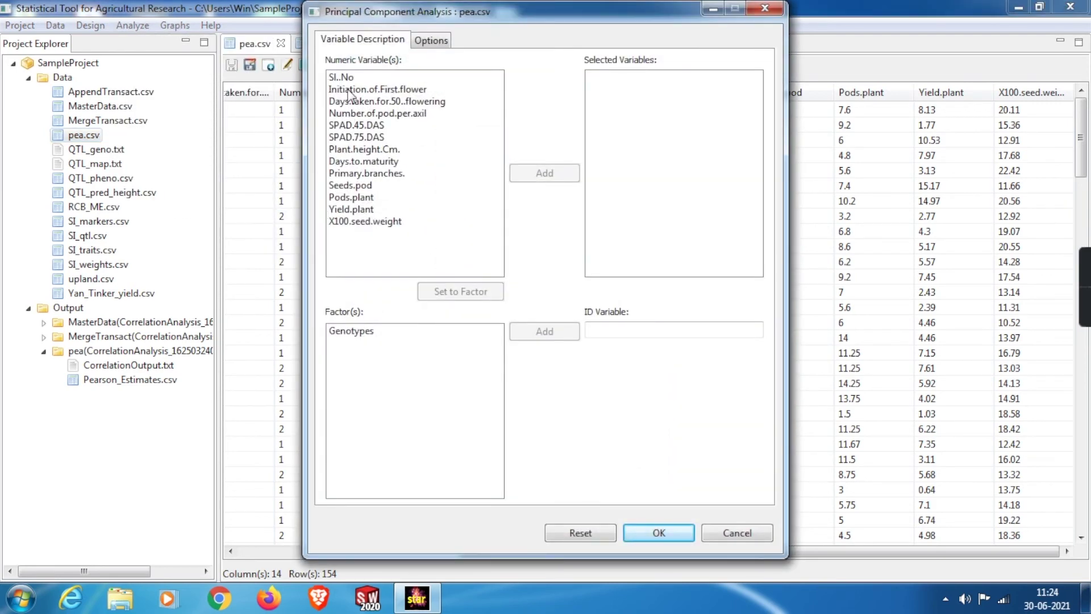
{"action": "left_click", "coordinate": [349, 91]}
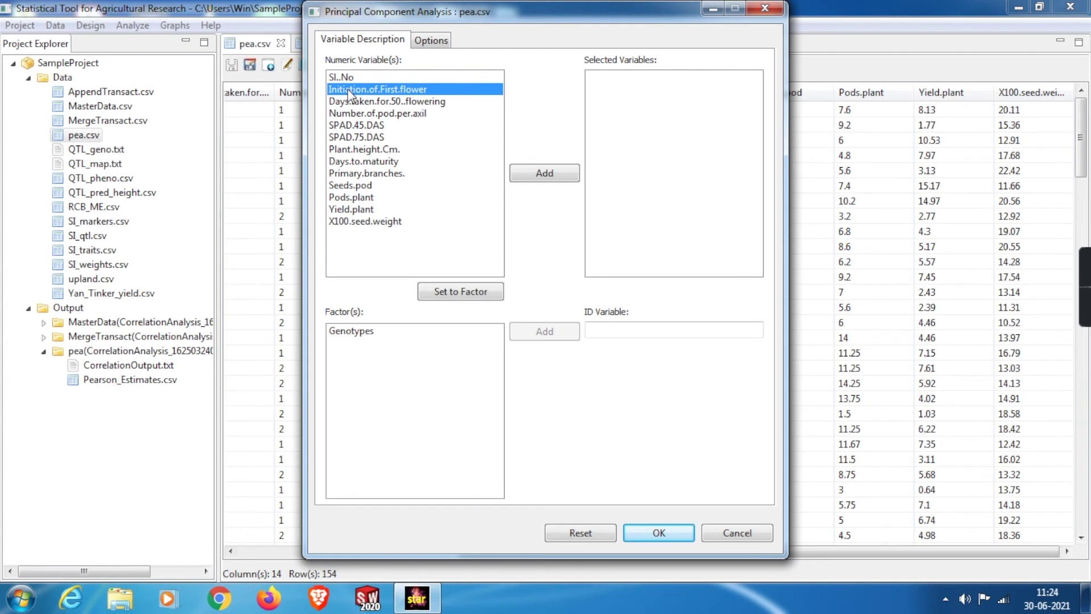
{"action": "left_click", "coordinate": [363, 222], "text": "shift"}
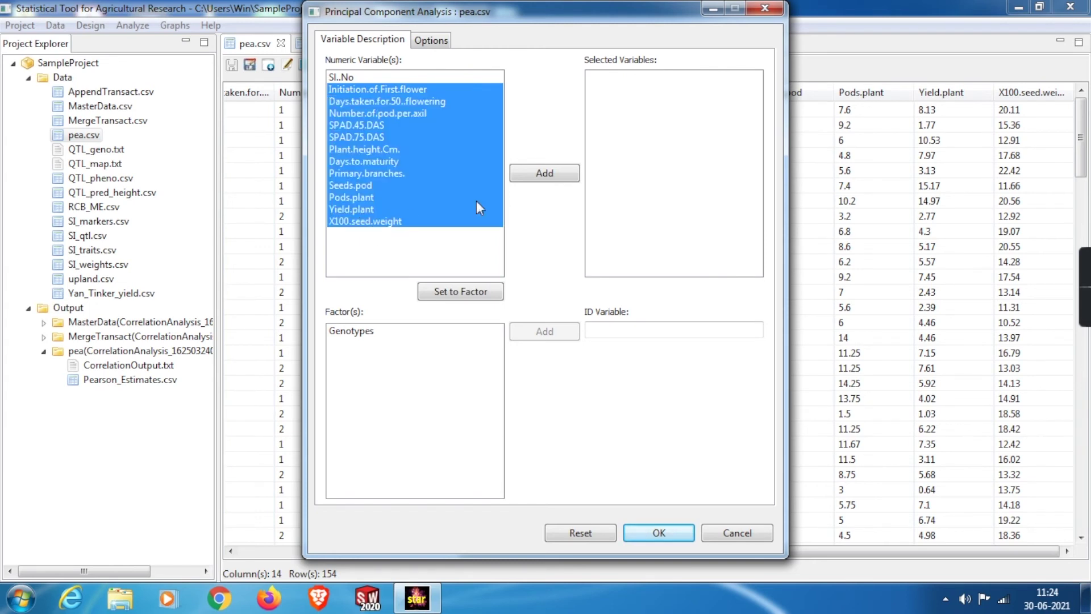
{"action": "left_click", "coordinate": [558, 173]}
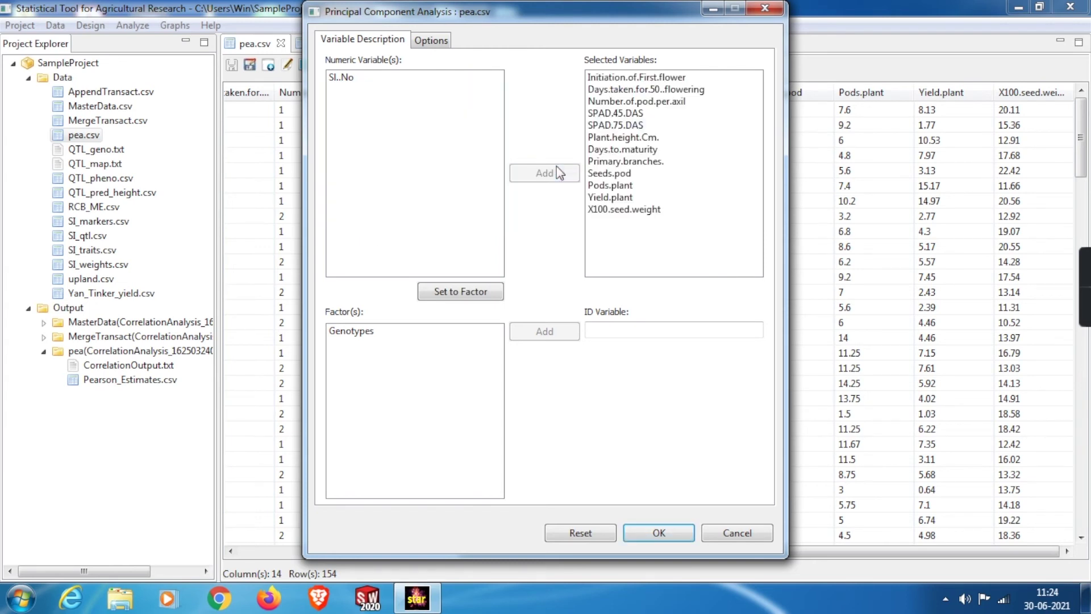
{"action": "left_click", "coordinate": [382, 335]}
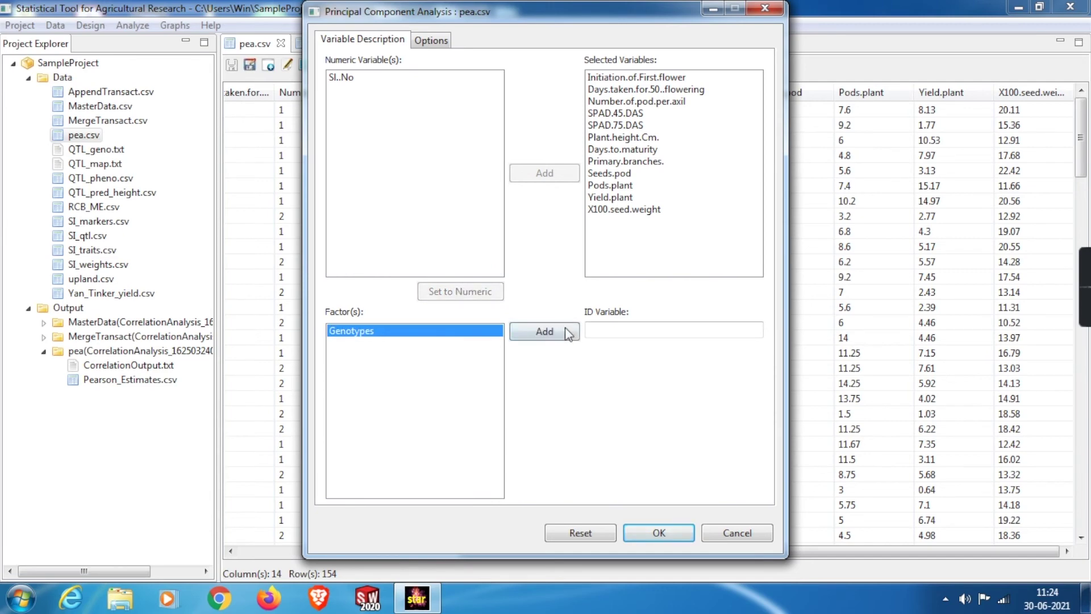
{"action": "left_click", "coordinate": [555, 331]}
{"action": "left_click", "coordinate": [646, 534]}
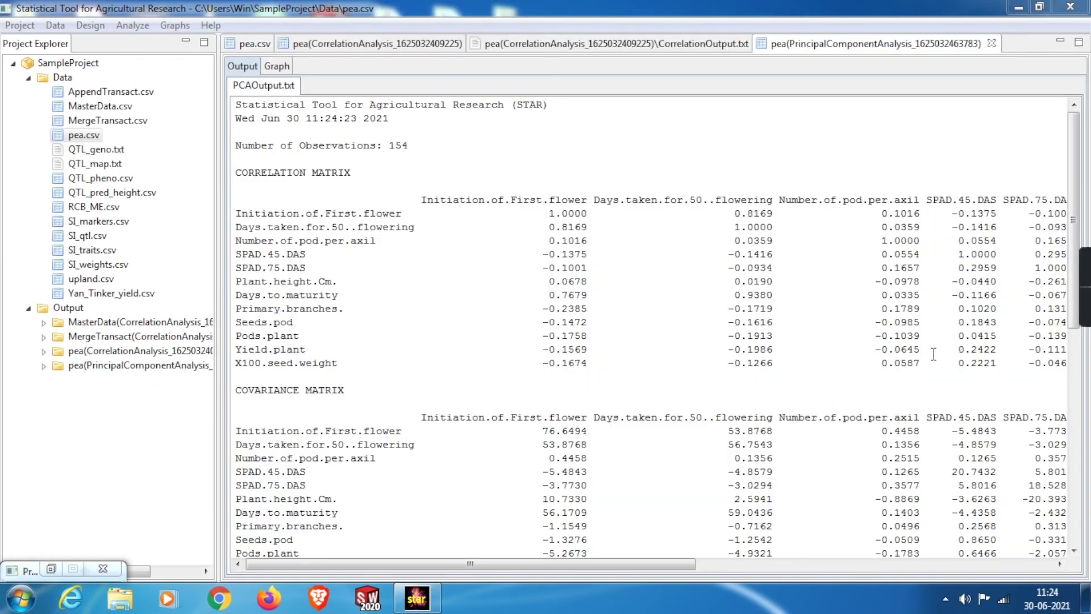
Step: Scroll PCAOutput.txt to the eigenvectors, reopen pea.csv and close the reappearing PCA dialog
{"action": "scroll", "coordinate": [657, 329], "scroll_direction": "down", "scroll_amount": 9}
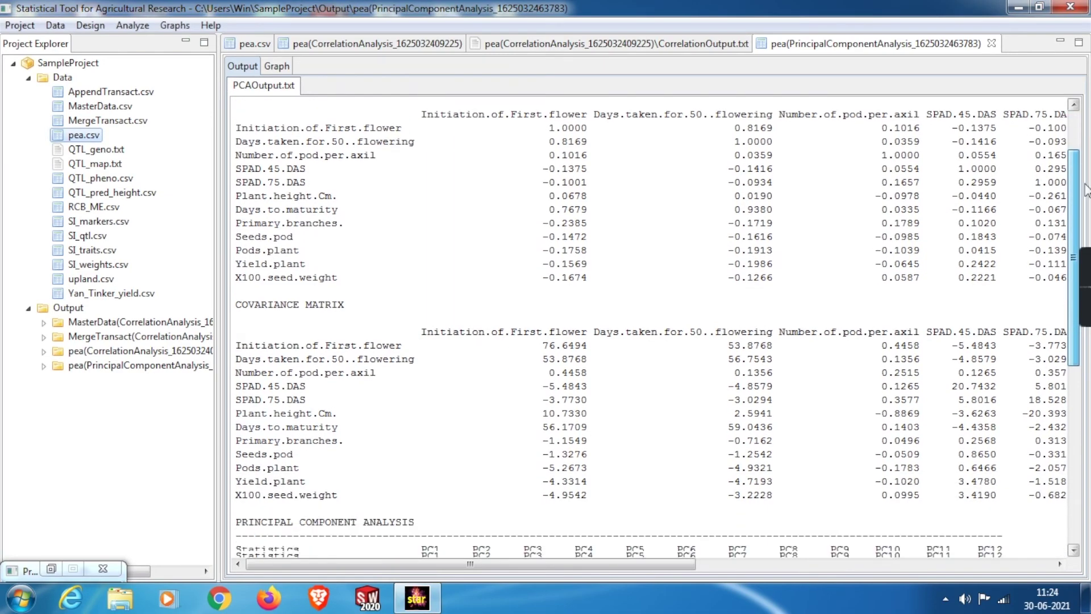
{"action": "scroll", "coordinate": [651, 326], "scroll_direction": "down", "scroll_amount": 2}
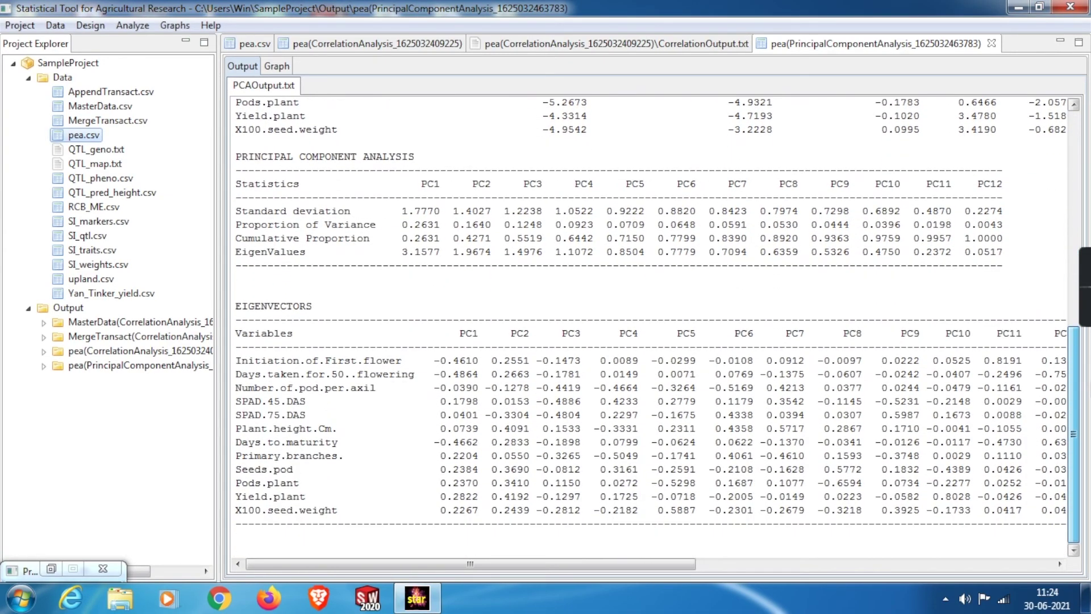
{"action": "scroll", "coordinate": [657, 324], "scroll_direction": "up", "scroll_amount": 11}
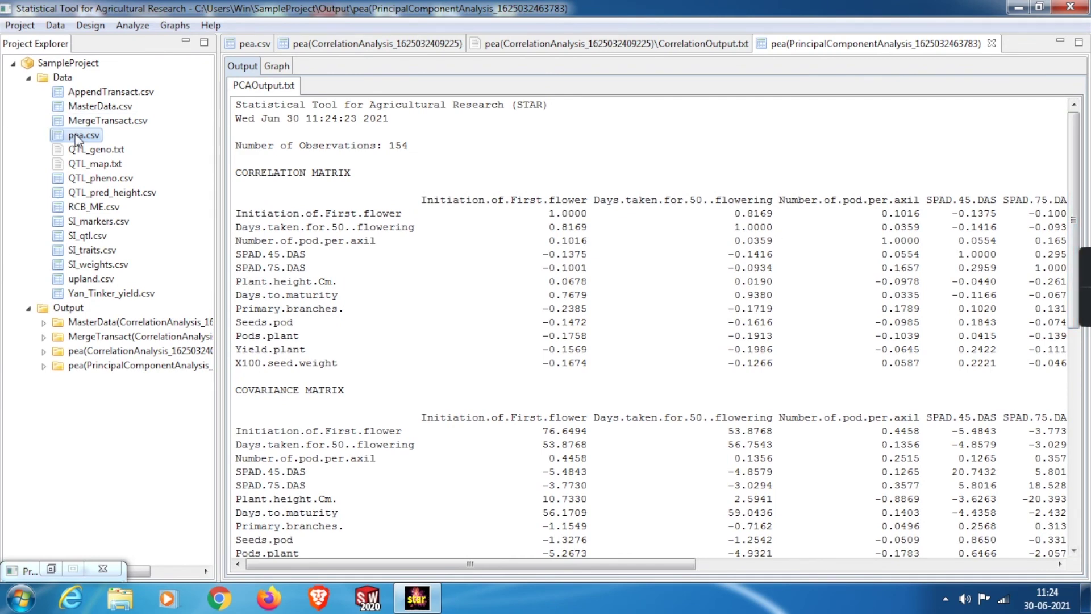
{"action": "double_click", "coordinate": [83, 134]}
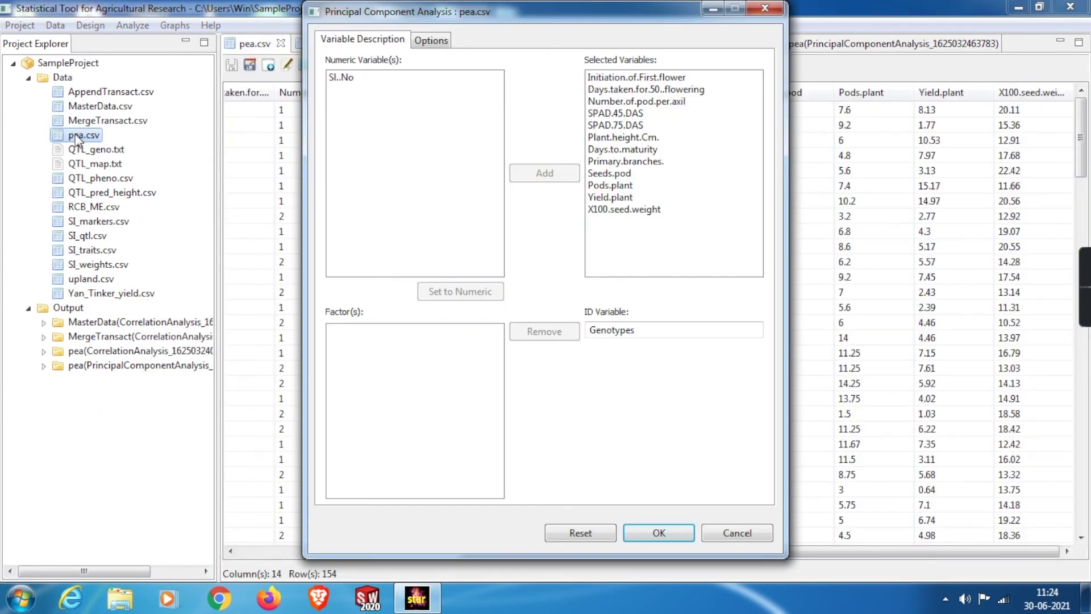
{"action": "left_click", "coordinate": [765, 8]}
Step: Start a cluster analysis on pea.csv with all pea traits as variables and Genotypes as ID
{"action": "left_click", "coordinate": [133, 25]}
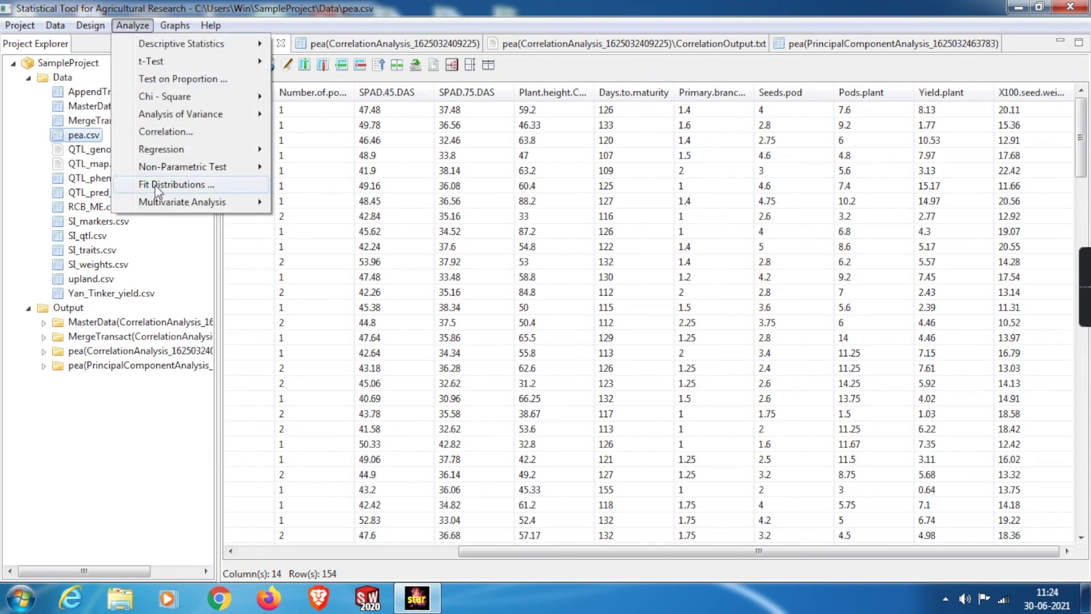
{"action": "mouse_move", "coordinate": [165, 202]}
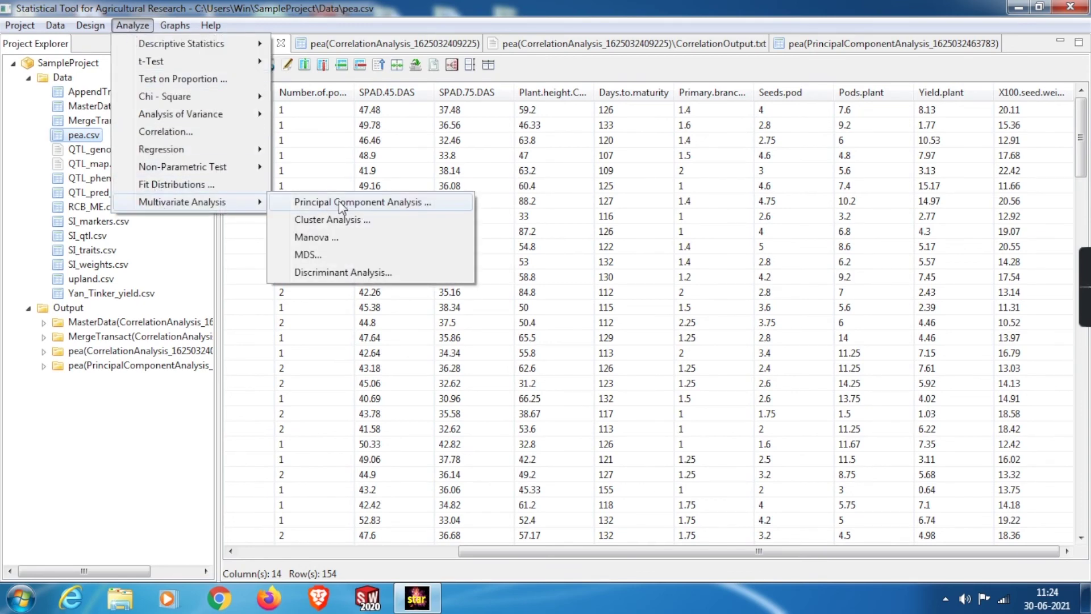
{"action": "left_click", "coordinate": [343, 223]}
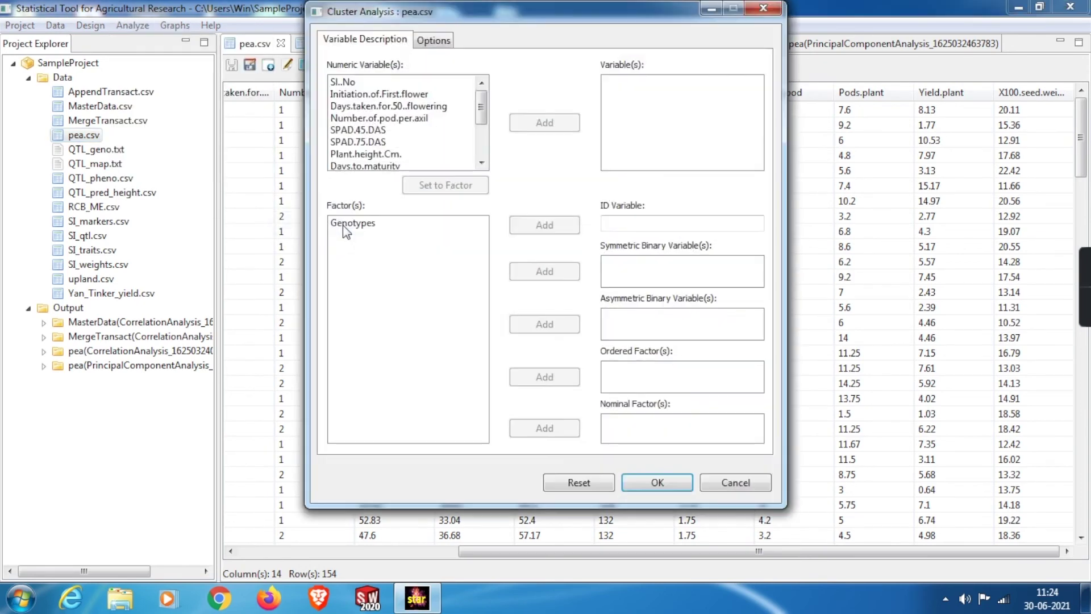
{"action": "left_click", "coordinate": [351, 95]}
{"action": "scroll", "coordinate": [415, 130], "scroll_direction": "down", "scroll_amount": 2}
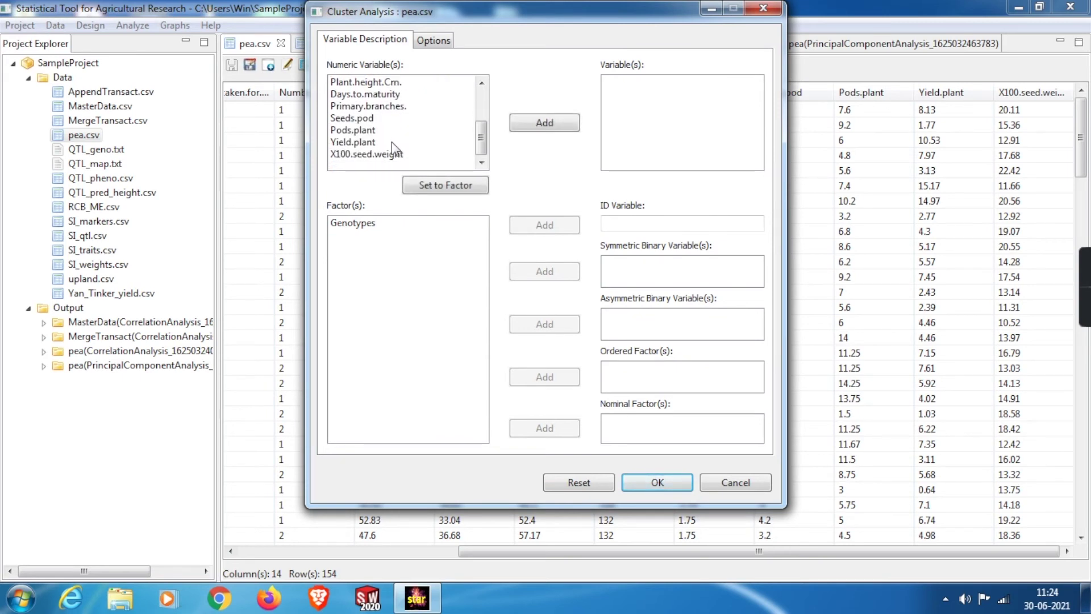
{"action": "left_click", "coordinate": [374, 154], "text": "shift"}
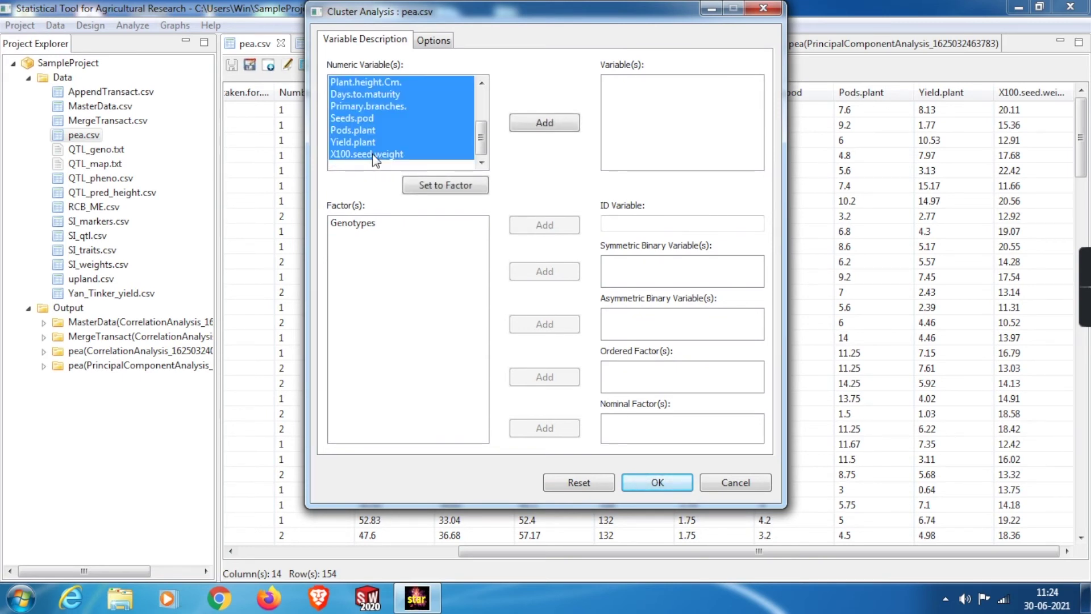
{"action": "left_click", "coordinate": [533, 124]}
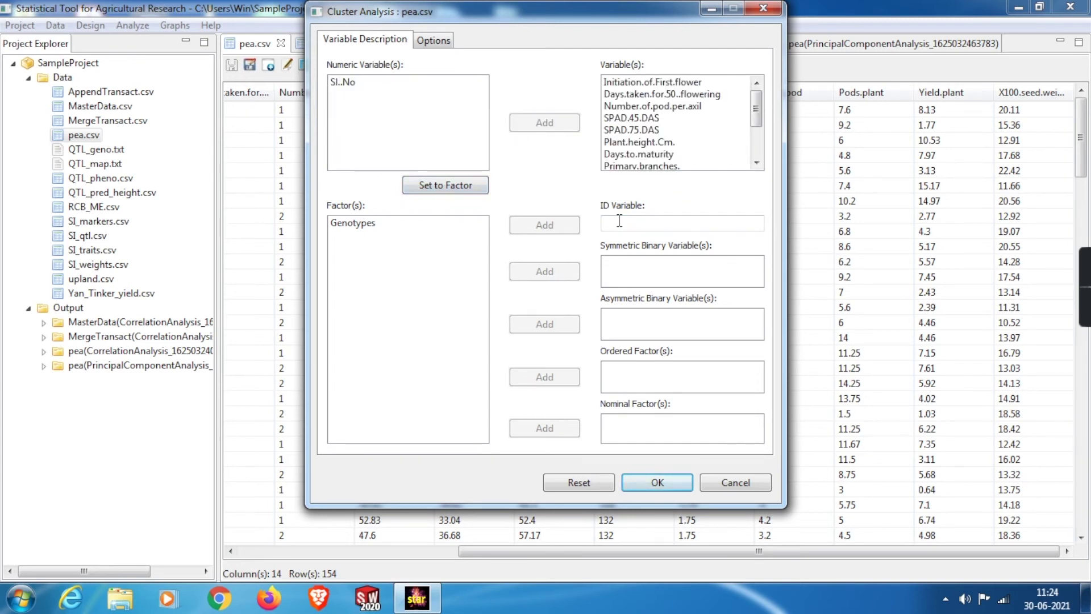
{"action": "left_click", "coordinate": [351, 224]}
{"action": "left_click", "coordinate": [542, 225]}
Step: Run it with Euclidean distance, Ward's Method, dendrogram highlighting, distance matrix and cophenetic distances saved
{"action": "left_click", "coordinate": [423, 41]}
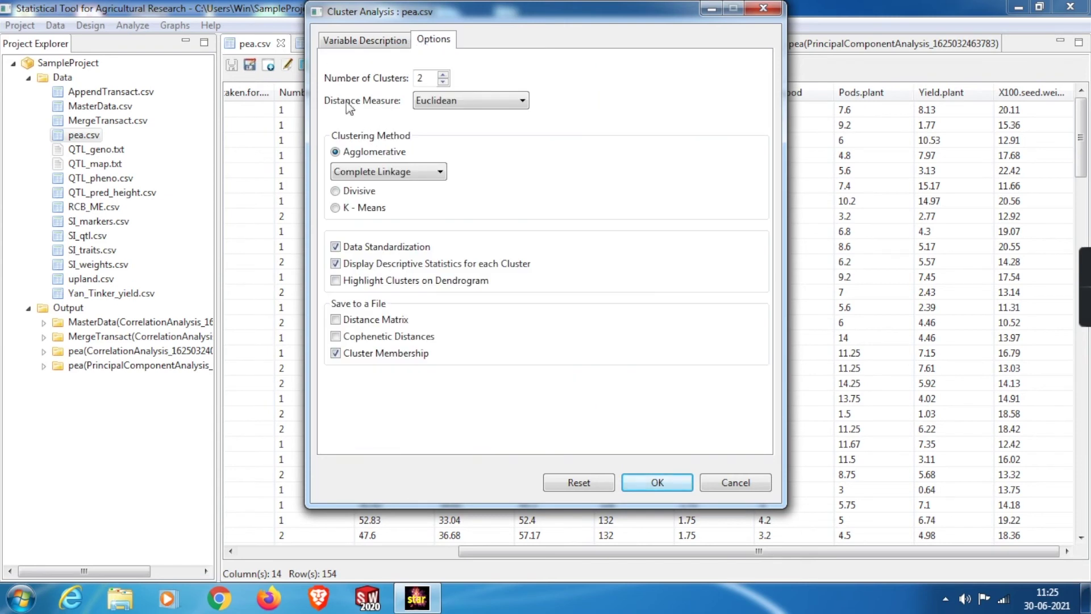
{"action": "left_click", "coordinate": [424, 100]}
{"action": "left_click", "coordinate": [427, 99]}
{"action": "left_click", "coordinate": [372, 171]}
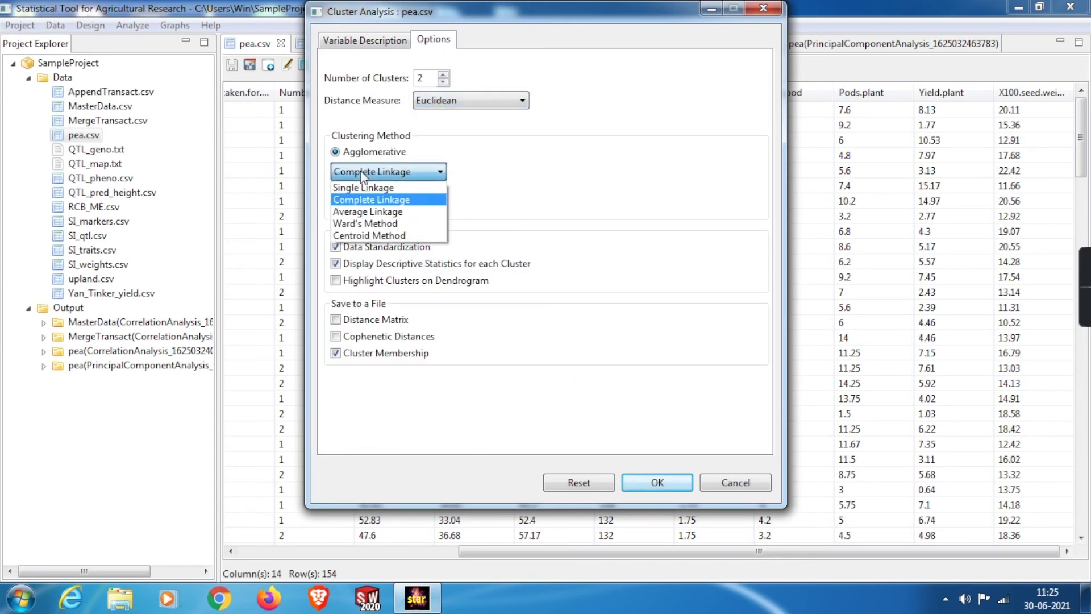
{"action": "left_click", "coordinate": [369, 224]}
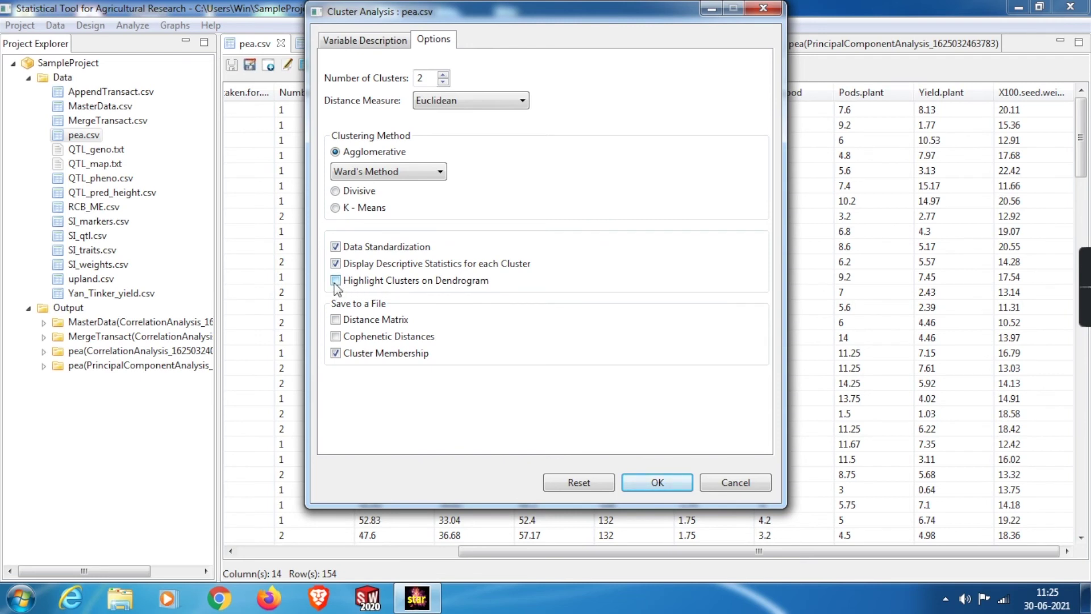
{"action": "left_click", "coordinate": [336, 319]}
{"action": "left_click", "coordinate": [336, 337]}
{"action": "left_click", "coordinate": [656, 483]}
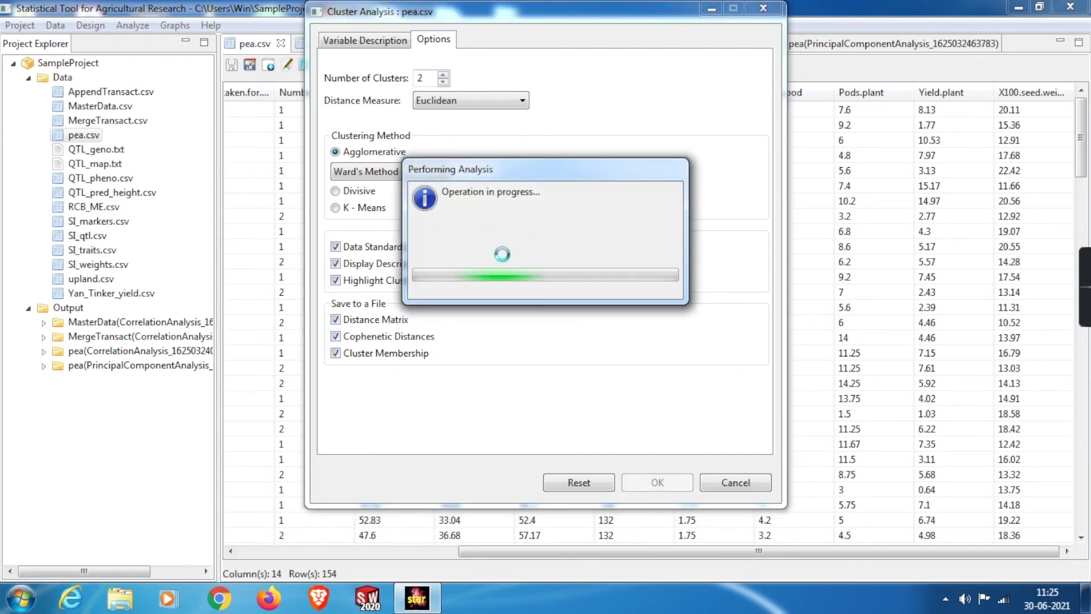
Step: Copy CorrelationOutput.txt from the pea CorrelationAnalysis output folder
{"action": "scroll", "coordinate": [286, 199], "scroll_direction": "down", "scroll_amount": 4}
{"action": "left_click", "coordinate": [43, 366]}
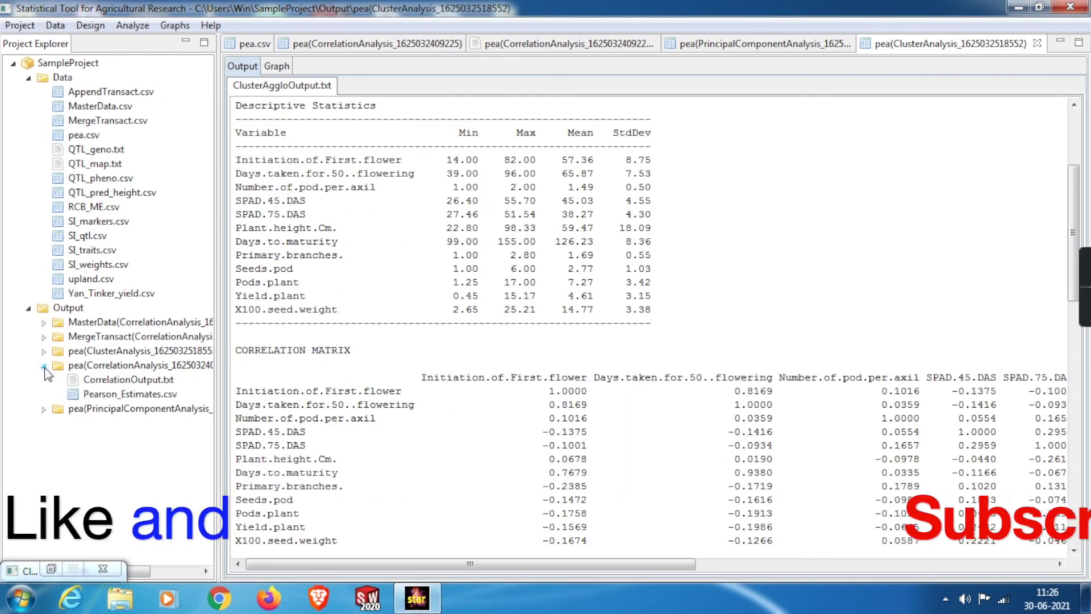
{"action": "right_click", "coordinate": [119, 382]}
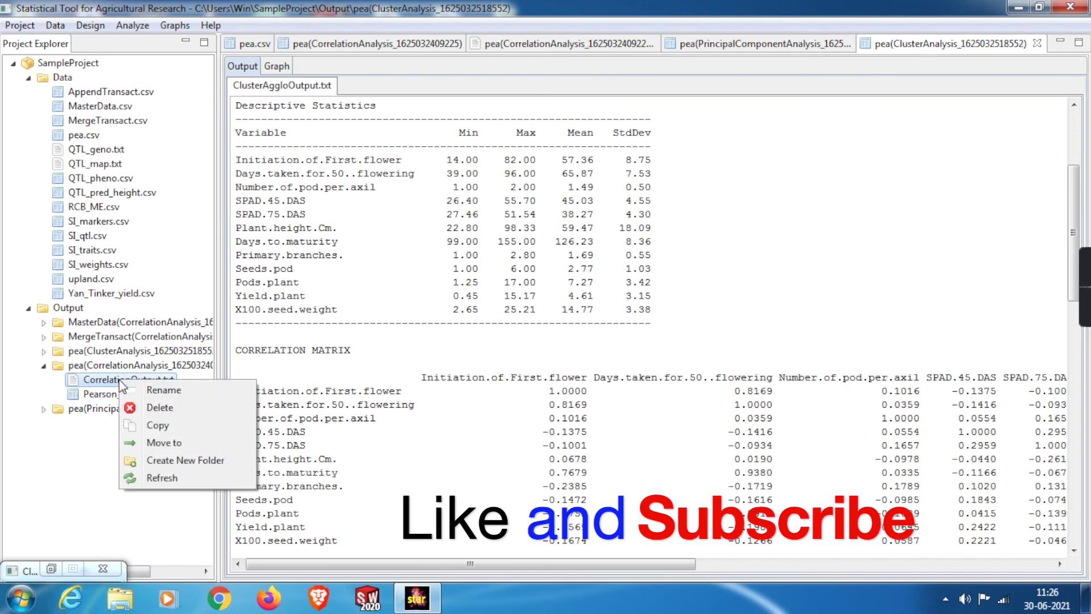
{"action": "left_click", "coordinate": [140, 430]}
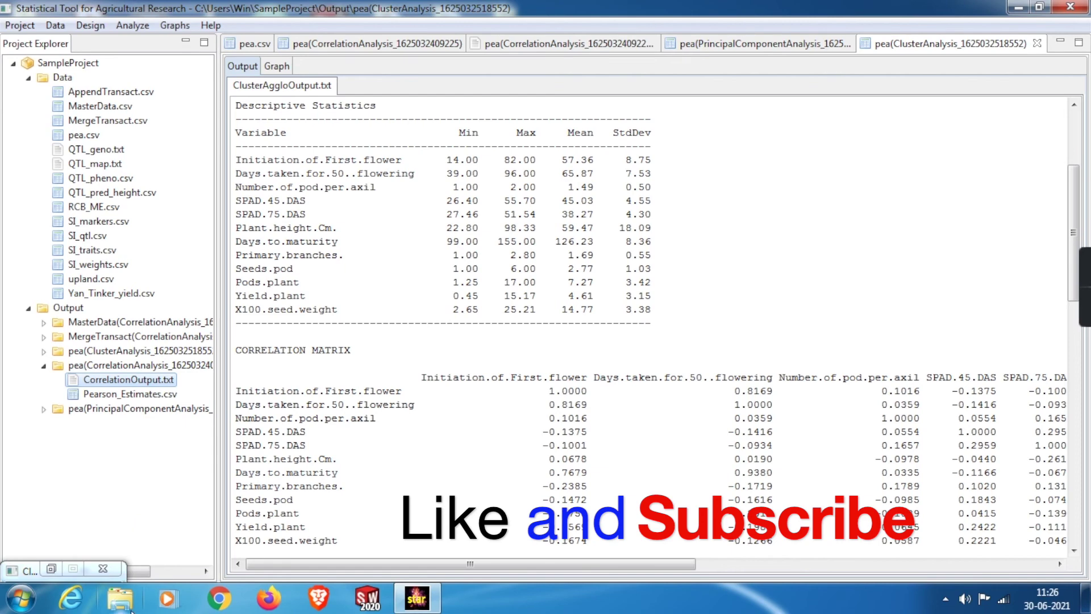
{"action": "left_click", "coordinate": [132, 608]}
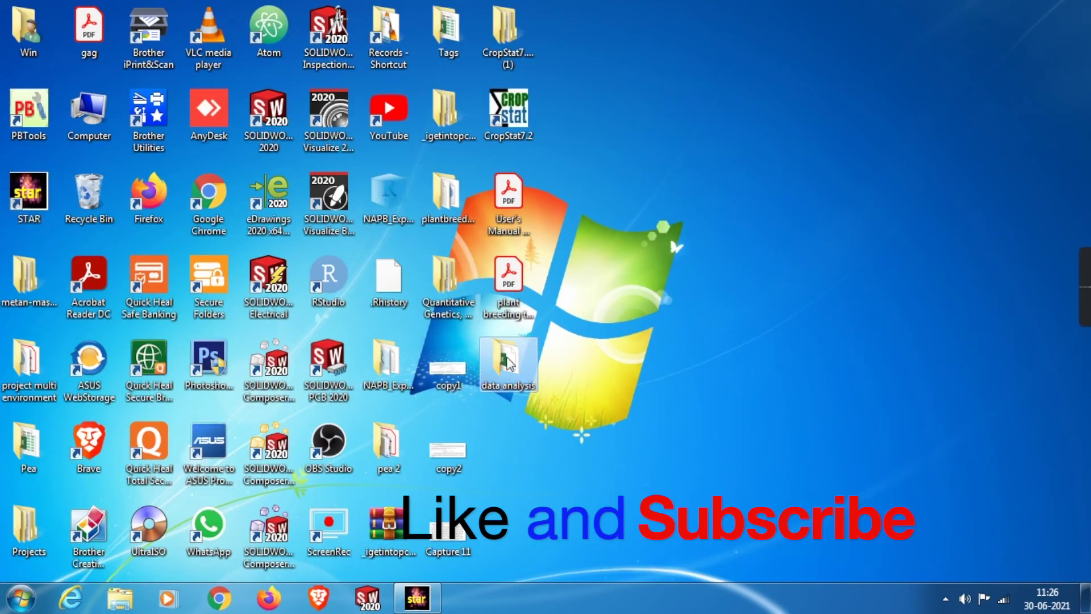
Step: Paste CorrelationOutput into the data analysis folder and read its correlation table in maximized Notepad
{"action": "key", "text": "ctrl+v"}
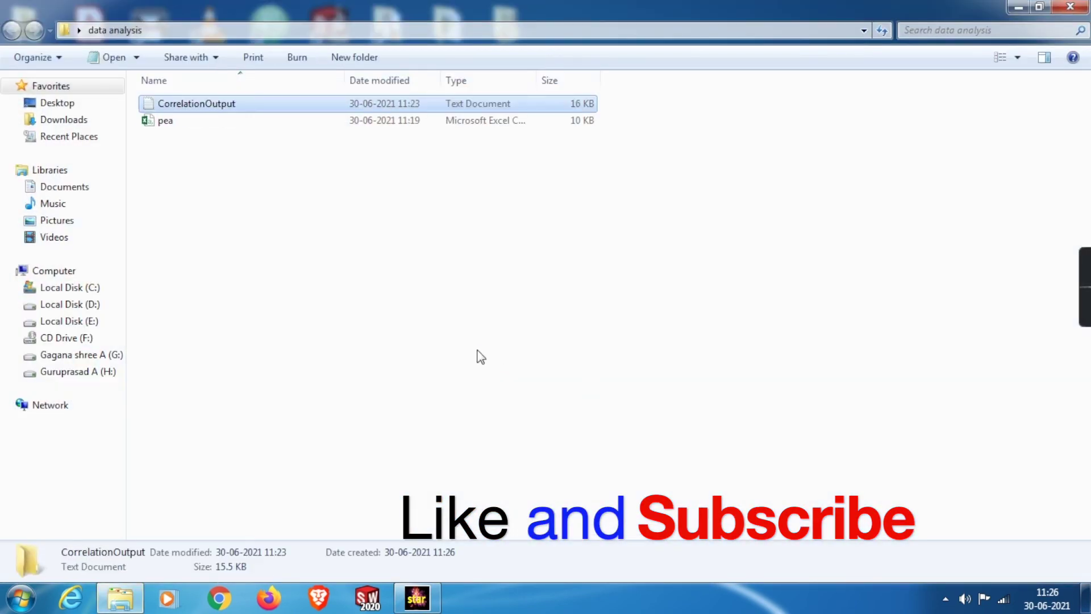
{"action": "double_click", "coordinate": [188, 104]}
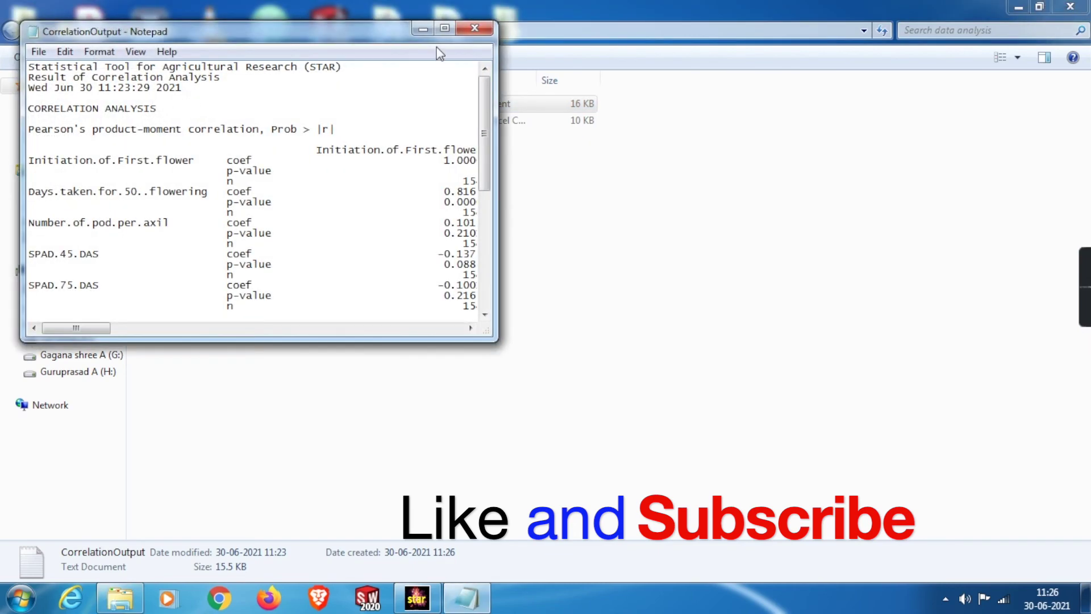
{"action": "left_click", "coordinate": [446, 28]}
{"action": "scroll", "coordinate": [512, 284], "scroll_direction": "right", "scroll_amount": 3}
{"action": "scroll", "coordinate": [511, 284], "scroll_direction": "left", "scroll_amount": 3}
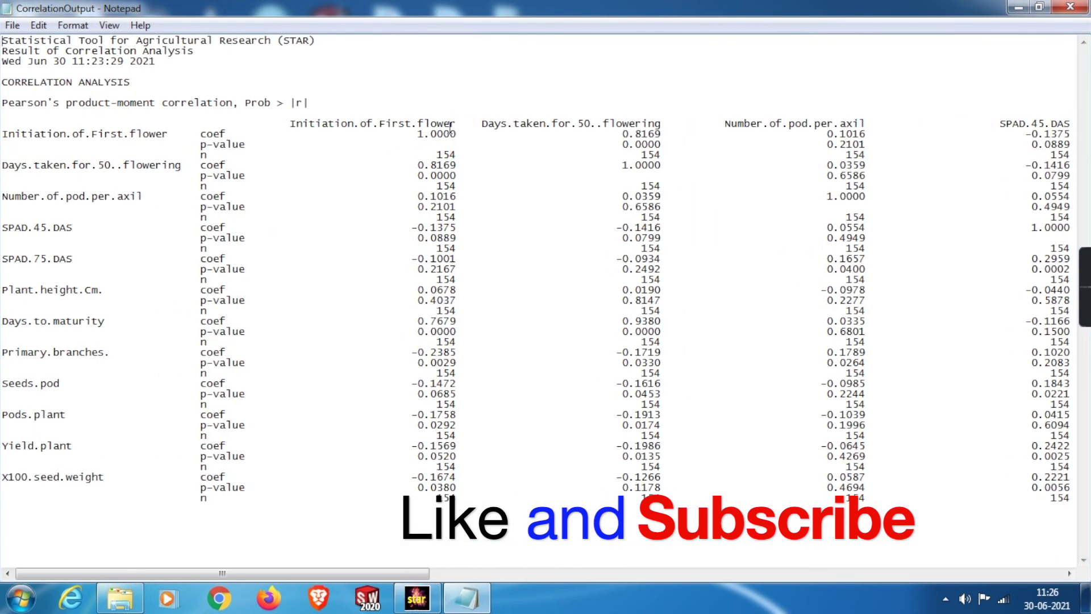
{"action": "left_click", "coordinate": [431, 599]}
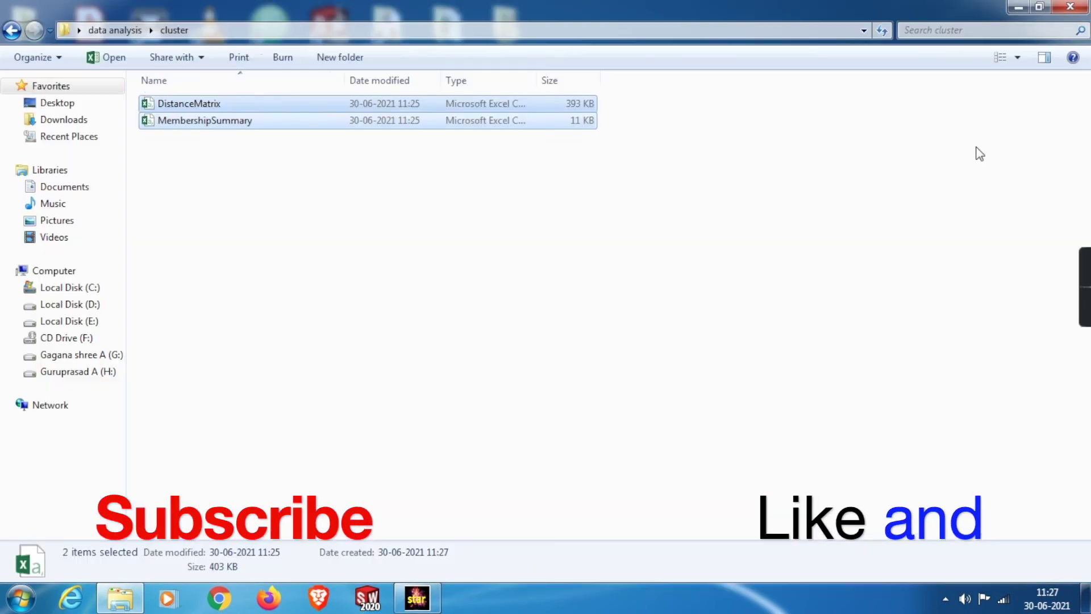
Step: View the cluster MembershipSummary, then import the Cotton file into the project's Data folder
{"action": "left_click", "coordinate": [228, 120]}
{"action": "double_click", "coordinate": [227, 120]}
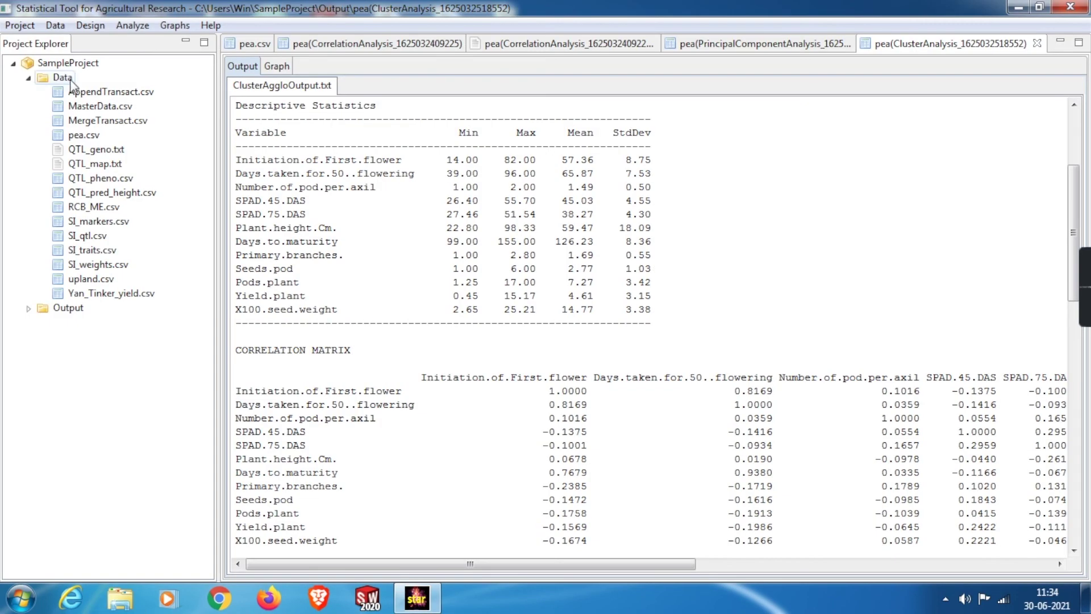
{"action": "left_click", "coordinate": [63, 78]}
{"action": "right_click", "coordinate": [66, 81]}
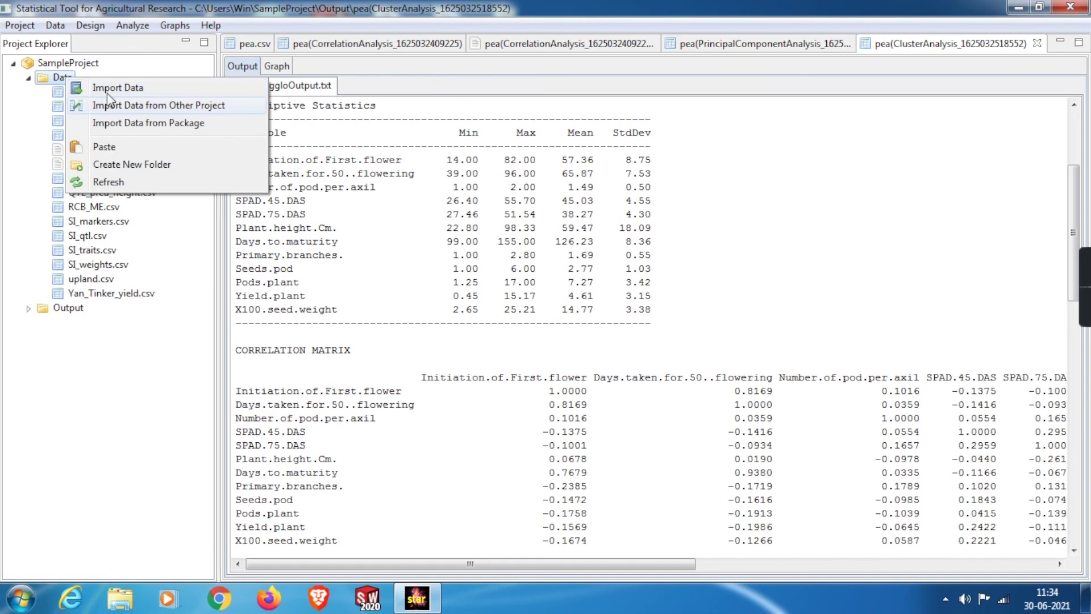
{"action": "left_click", "coordinate": [102, 85]}
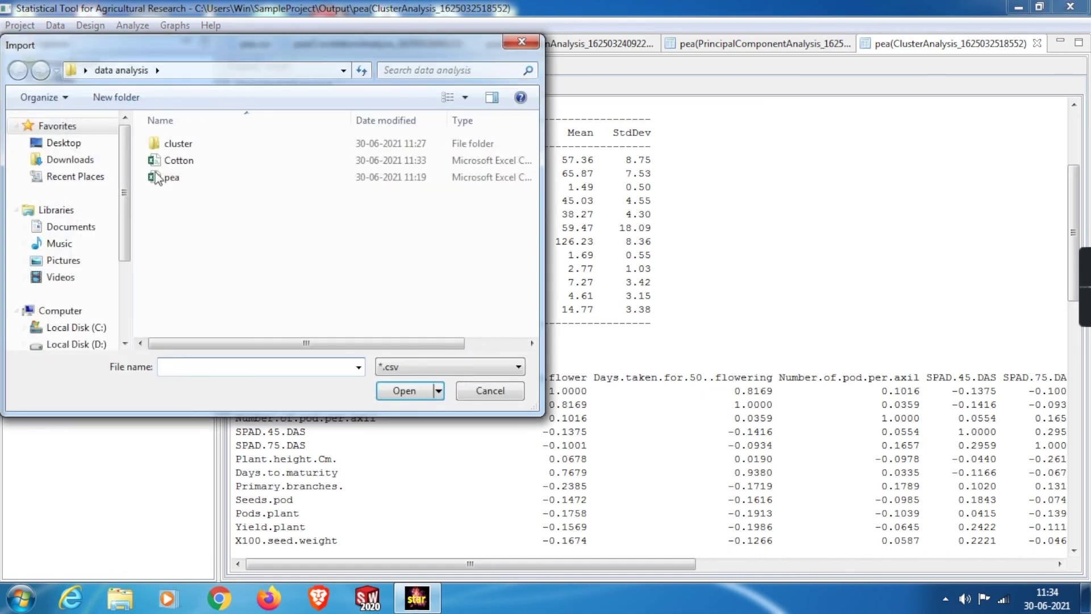
{"action": "left_click", "coordinate": [173, 160]}
{"action": "left_click", "coordinate": [403, 391]}
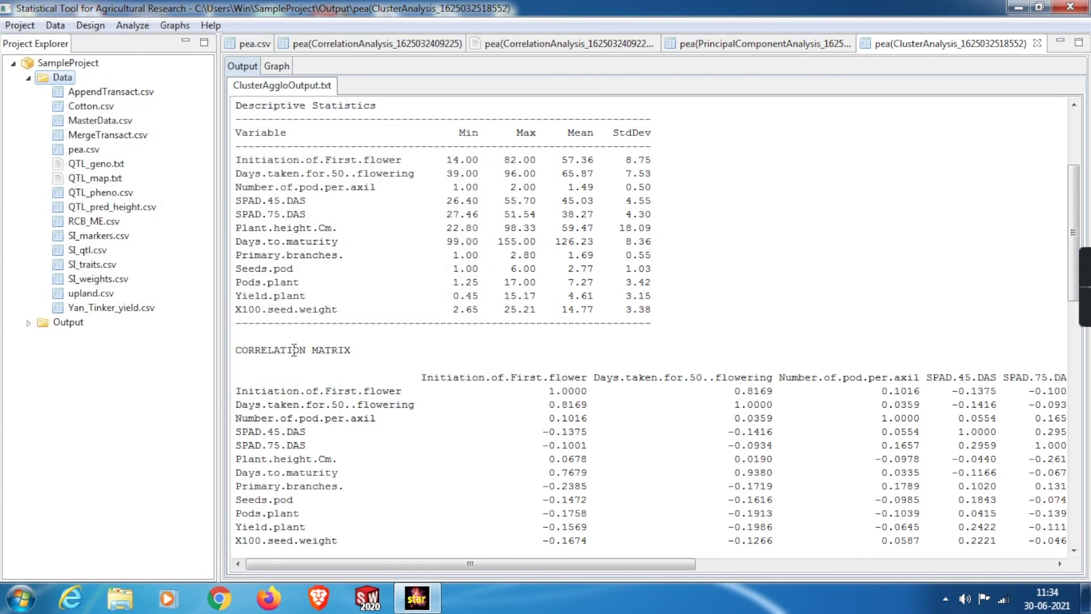
Step: Start a Randomized Complete Block ANOVA with Seed.cotton.yield as the response variable
{"action": "left_click", "coordinate": [126, 25]}
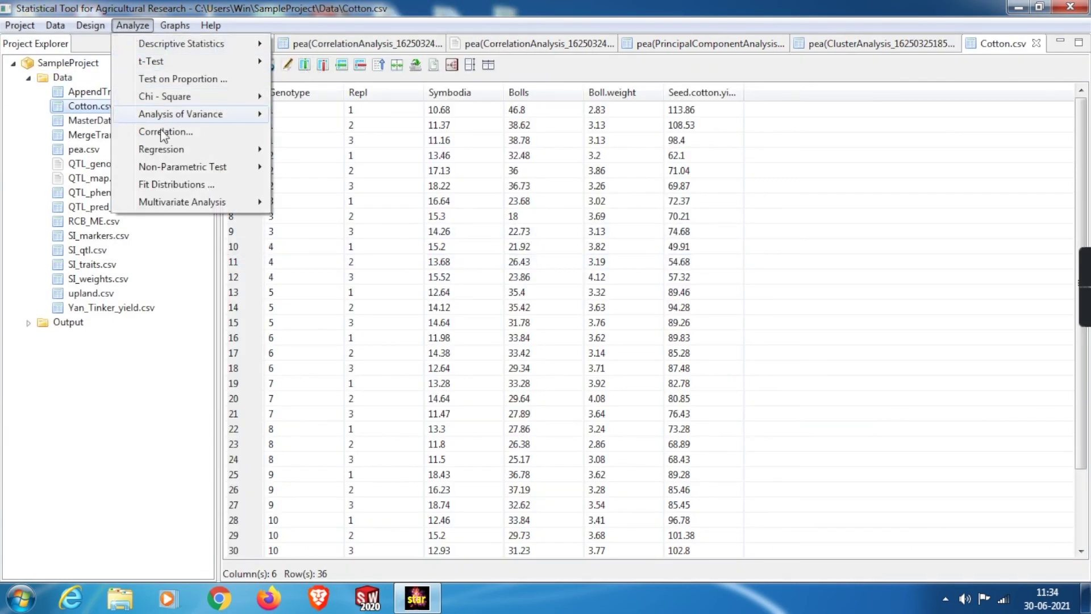
{"action": "mouse_move", "coordinate": [171, 114]}
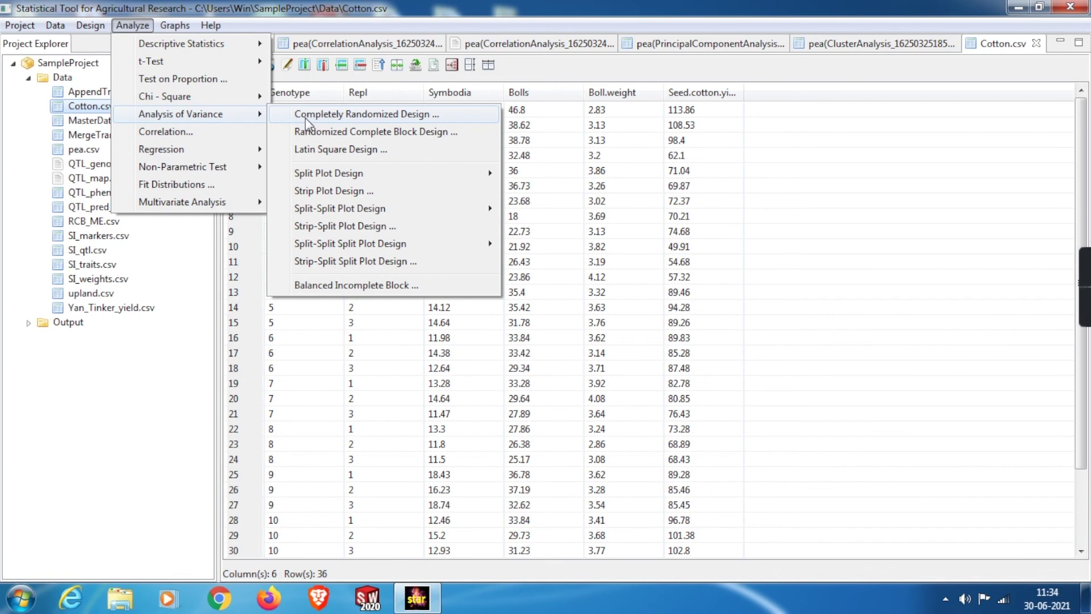
{"action": "left_click", "coordinate": [311, 133]}
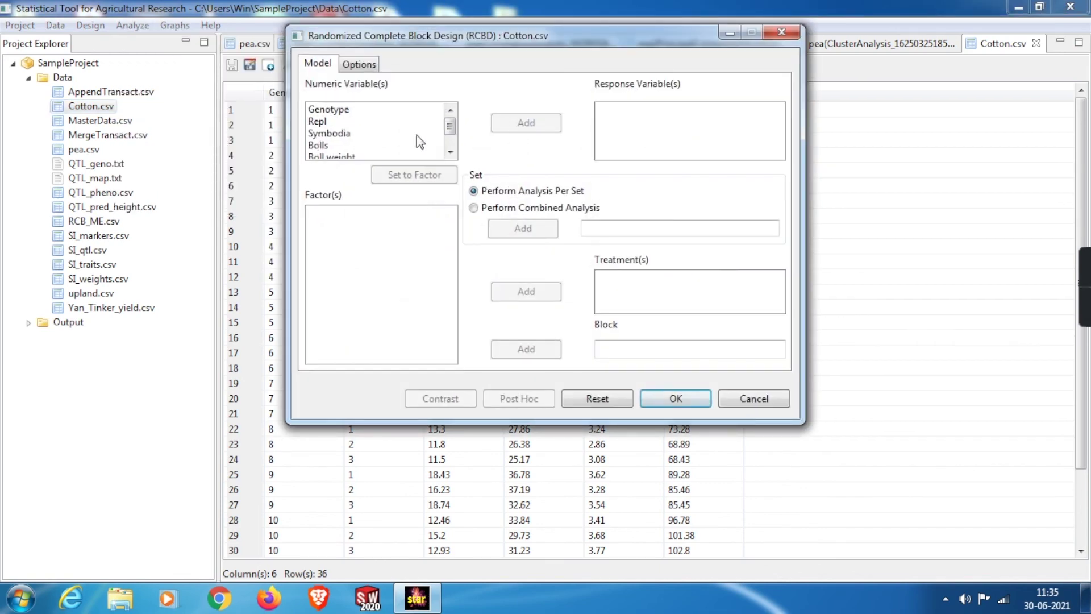
{"action": "left_click_drag", "start_coordinate": [449, 126], "coordinate": [453, 141]}
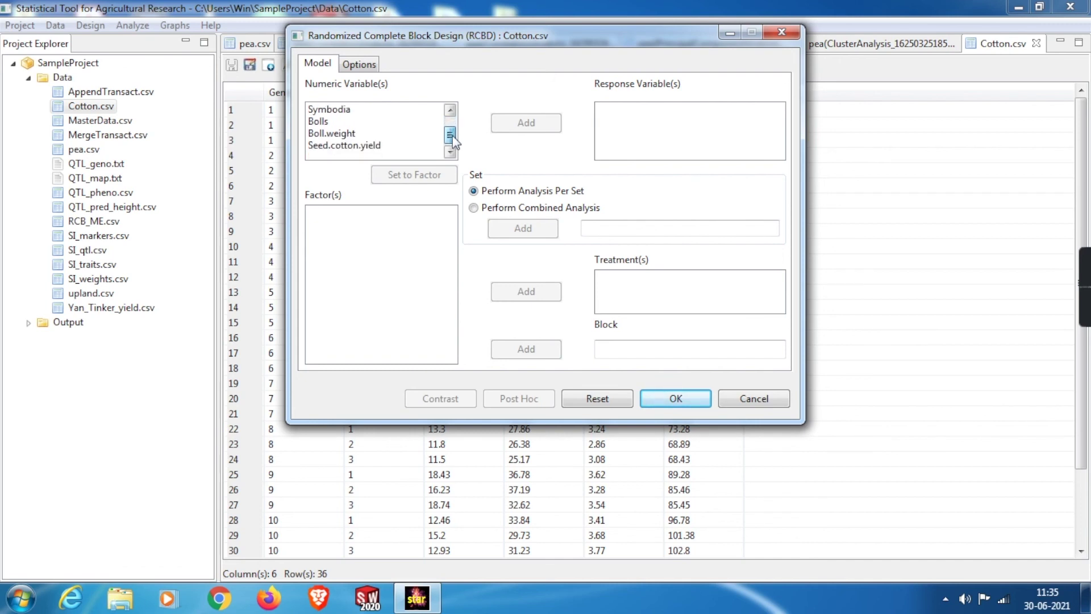
{"action": "left_click", "coordinate": [366, 145]}
{"action": "left_click", "coordinate": [525, 125]}
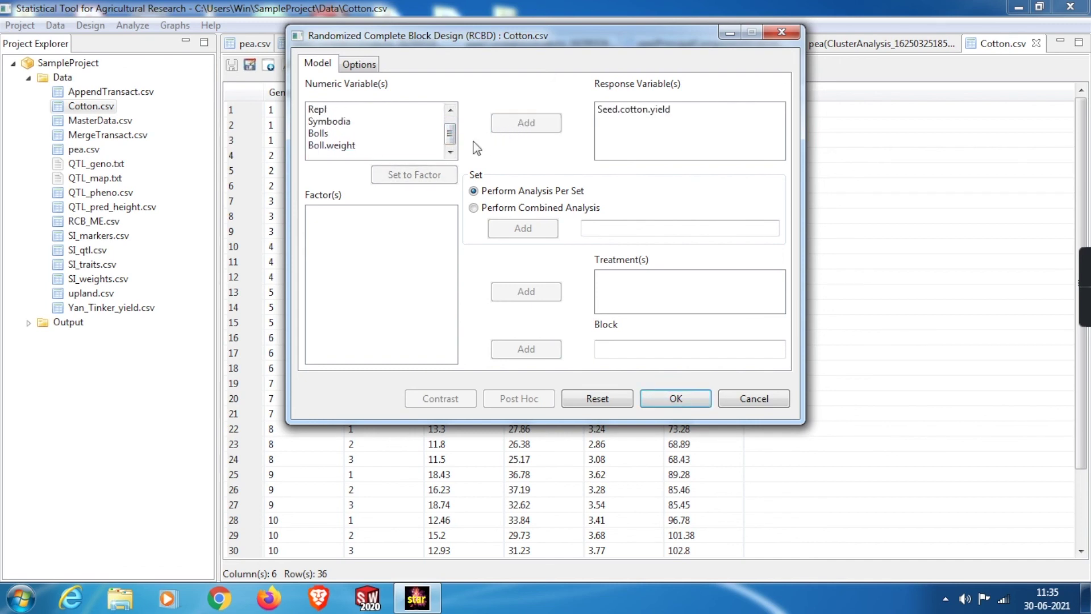
Step: Convert Genotype and Repl into factors
{"action": "left_click", "coordinate": [318, 132]}
{"action": "scroll", "coordinate": [318, 133], "scroll_direction": "up", "scroll_amount": 1}
{"action": "left_click", "coordinate": [347, 110]}
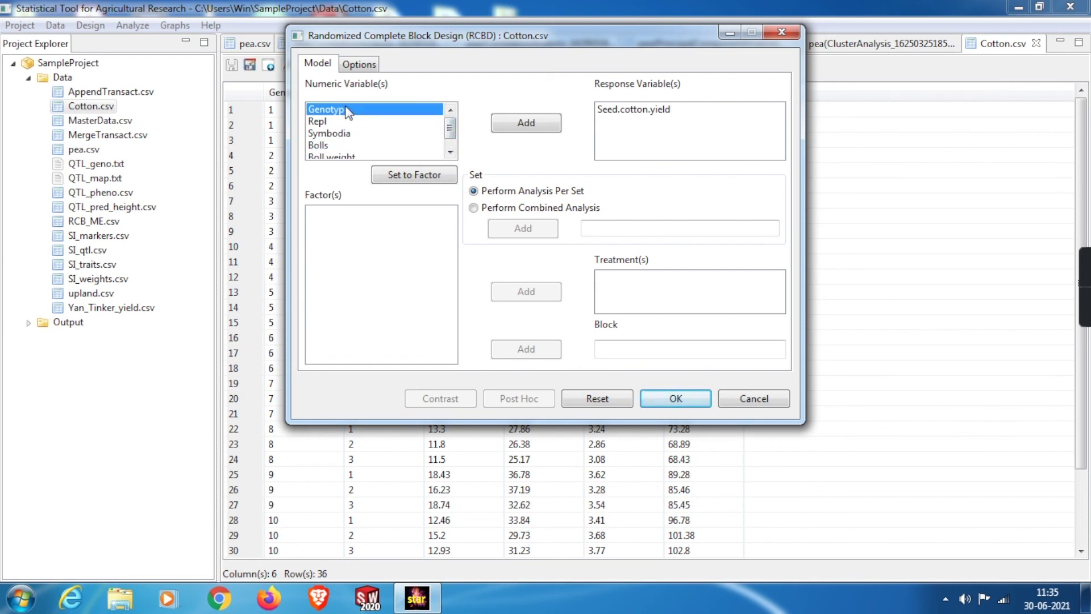
{"action": "left_click", "coordinate": [389, 176]}
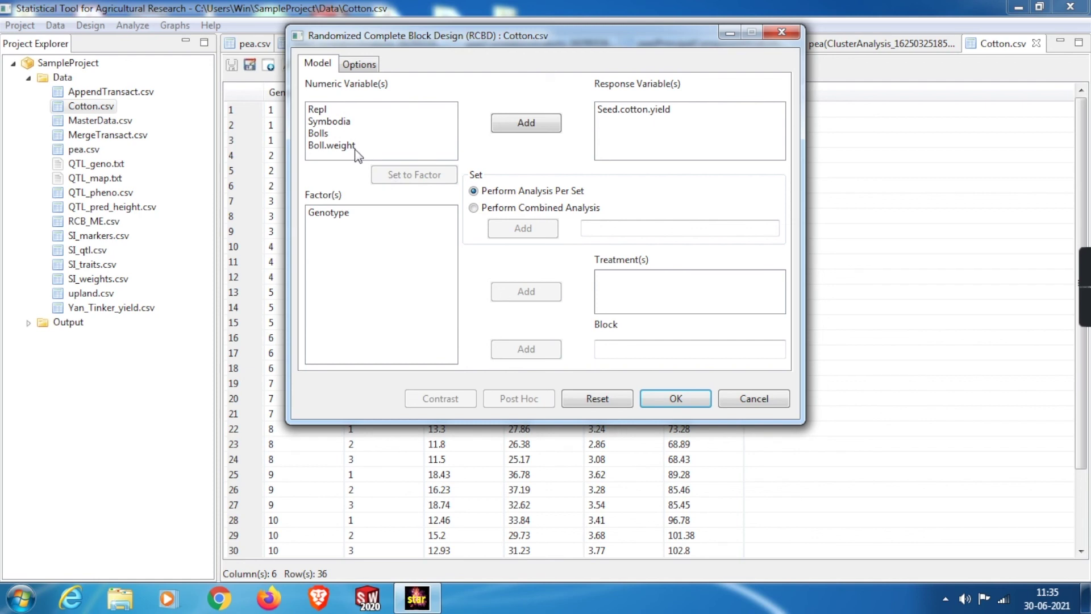
{"action": "left_click", "coordinate": [326, 110]}
{"action": "left_click", "coordinate": [420, 176]}
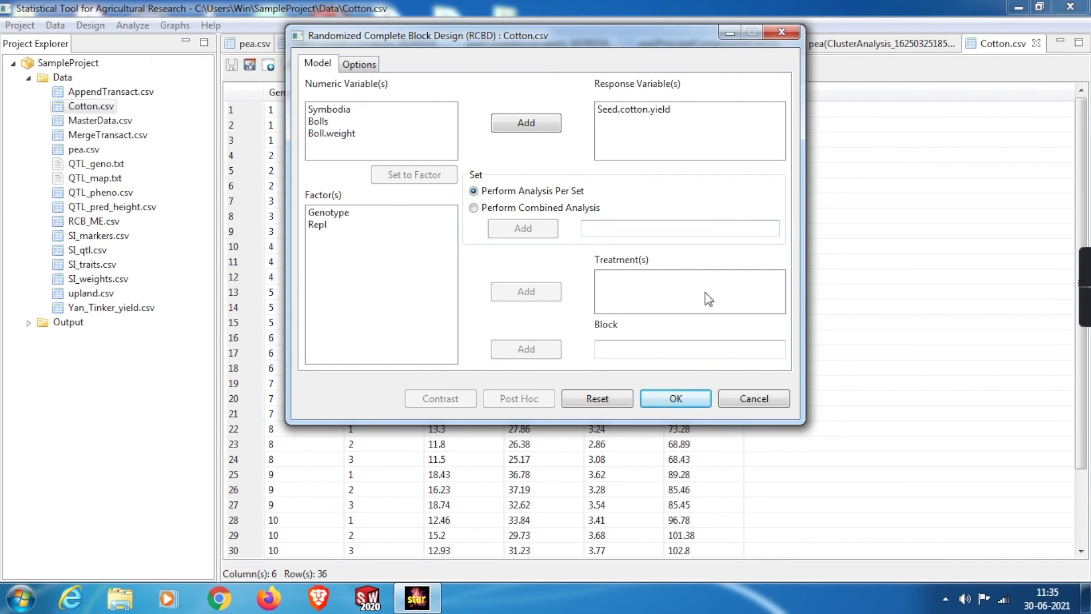
Step: Assign Genotype as the treatment and Repl as the block
{"action": "left_click", "coordinate": [342, 214]}
{"action": "left_click", "coordinate": [549, 297]}
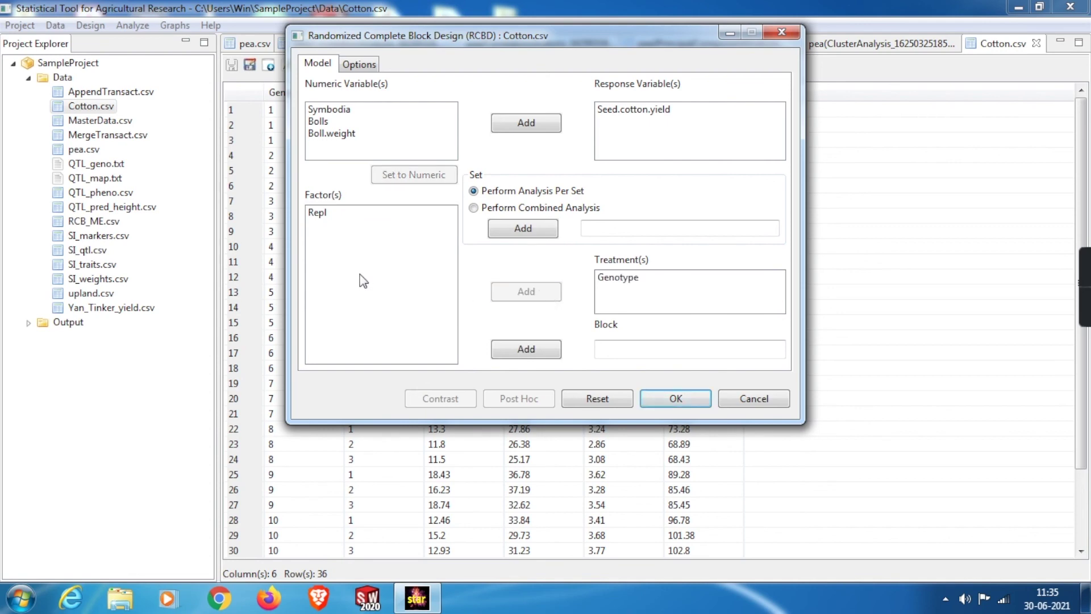
{"action": "left_click", "coordinate": [320, 214]}
{"action": "left_click", "coordinate": [554, 350]}
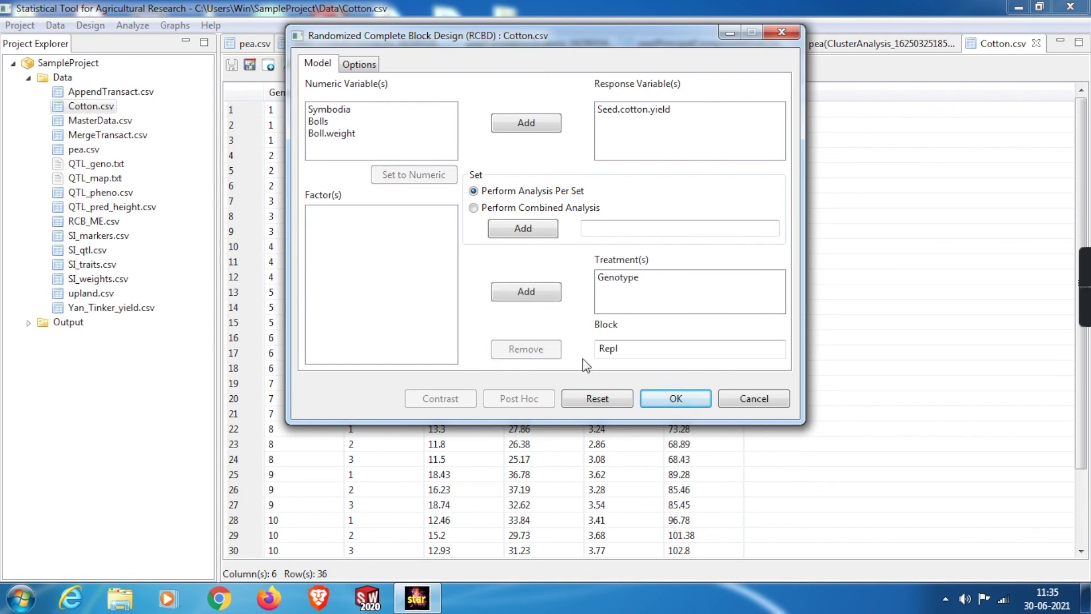